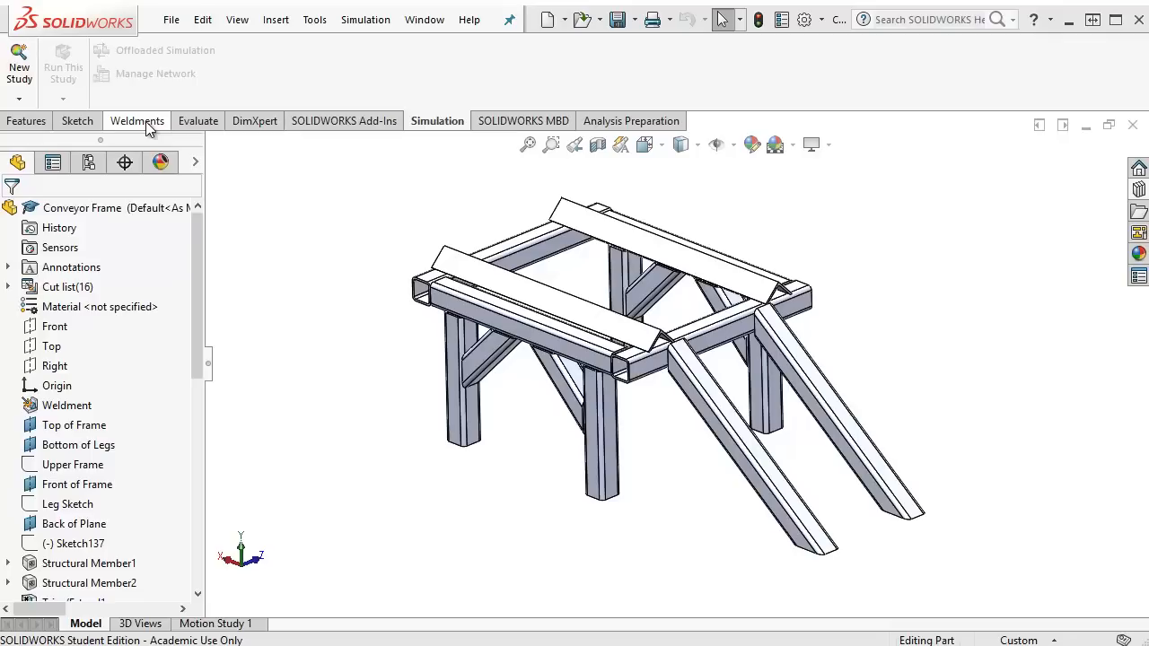
Step: Check that the Weldments toolset is enabled and highlight the Upper Frame sketch in the conveyor frame model
right_click(148, 128)
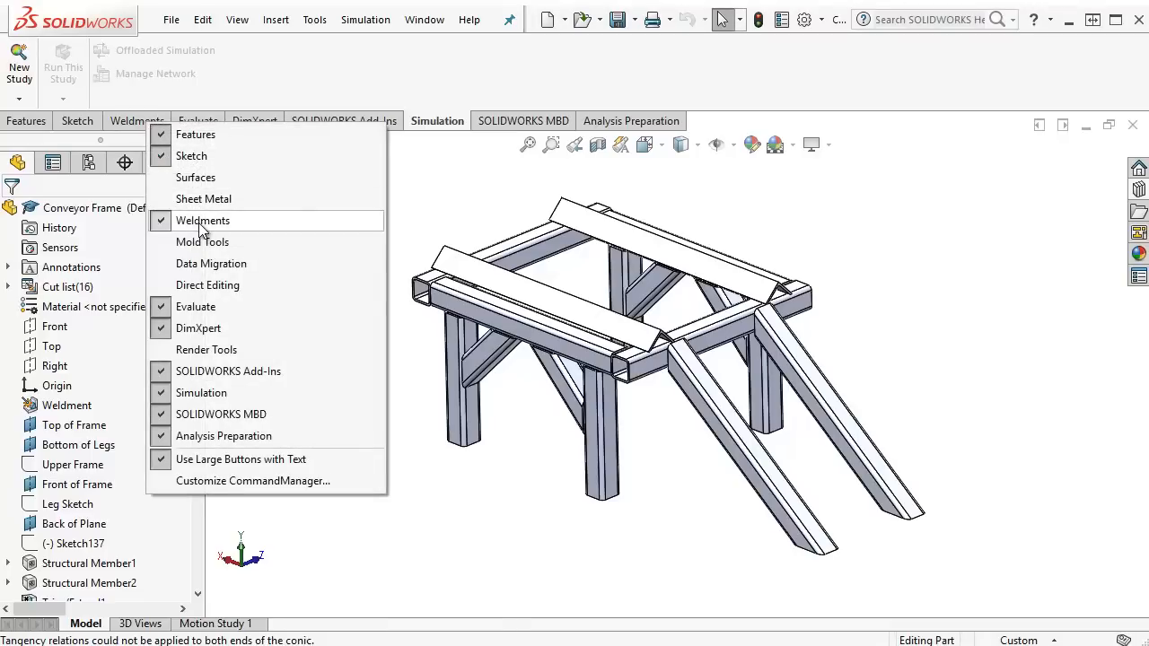
click(462, 194)
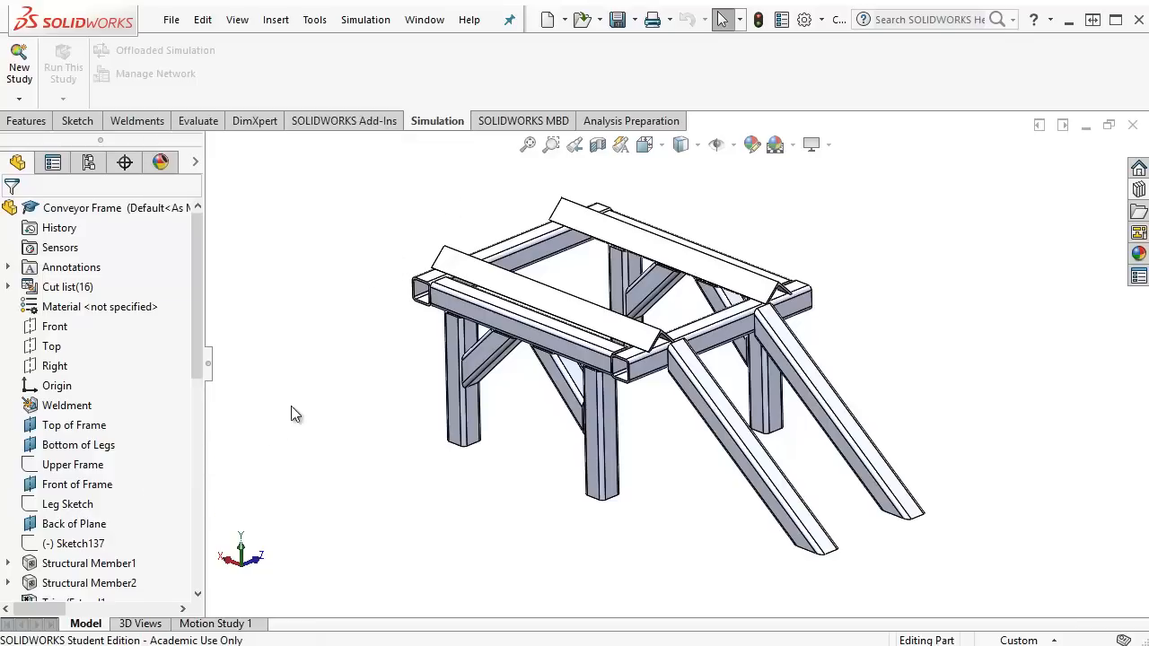
click(67, 468)
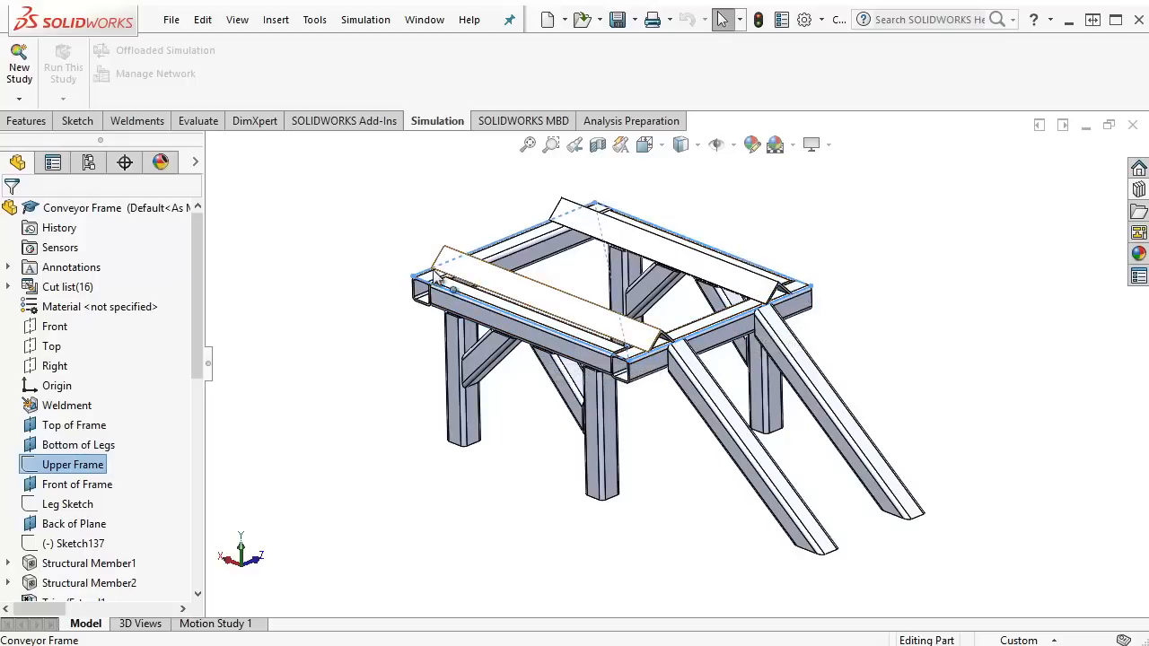
click(328, 289)
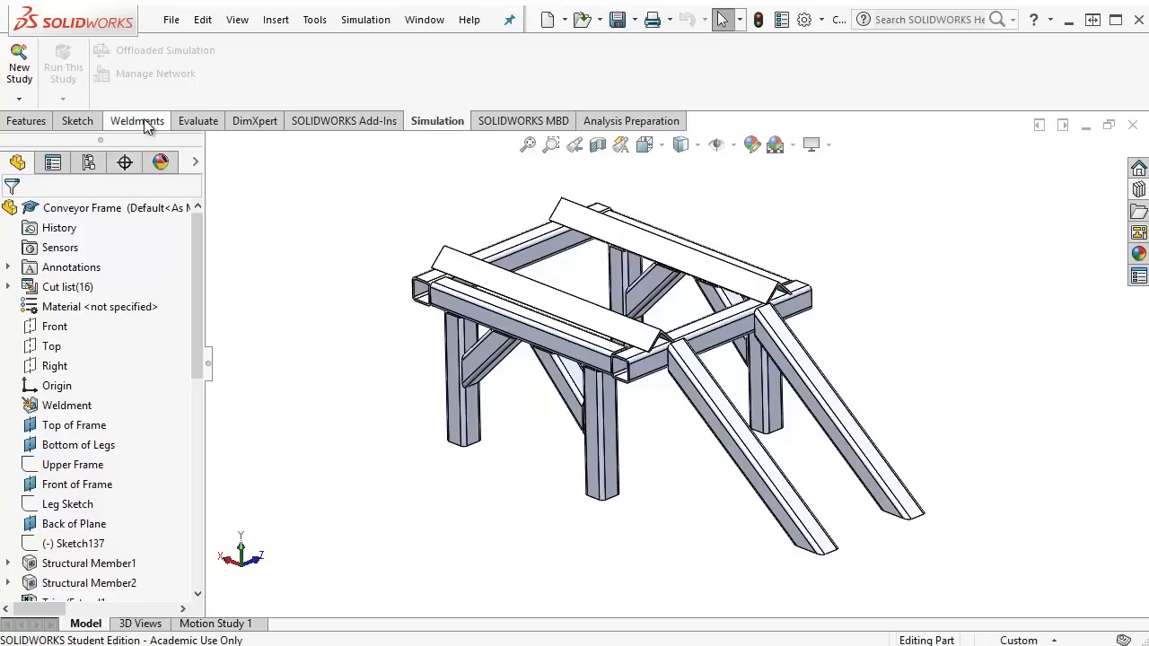
Step: Review the Structural Member profile settings in the weldment tools without creating a member
click(144, 120)
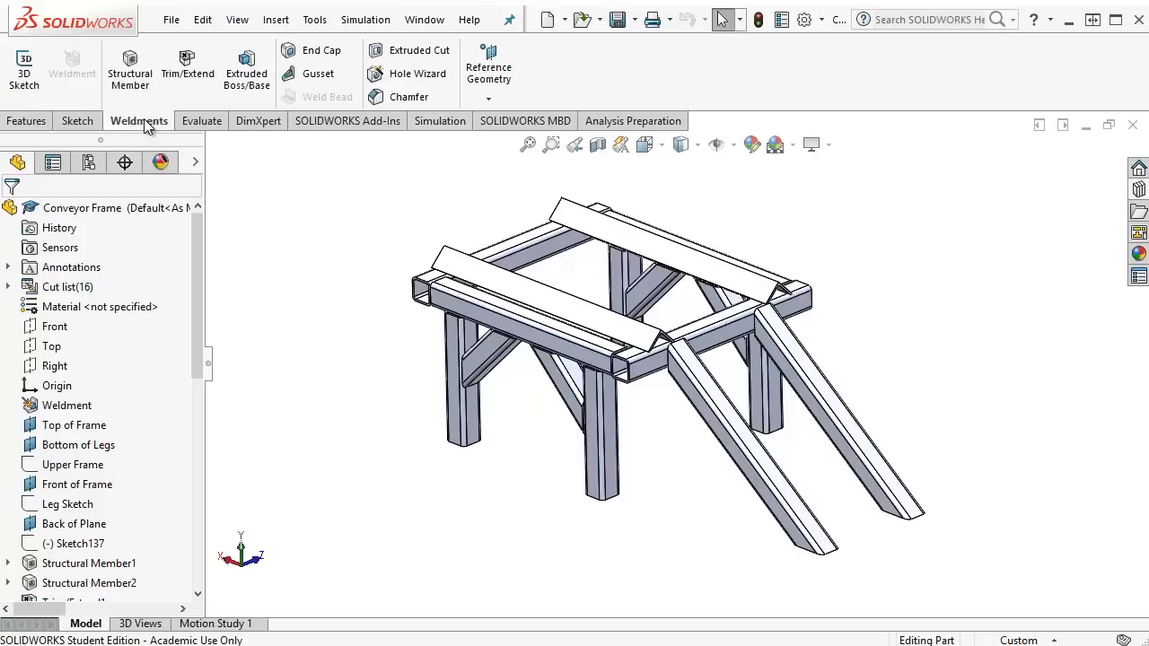
click(130, 72)
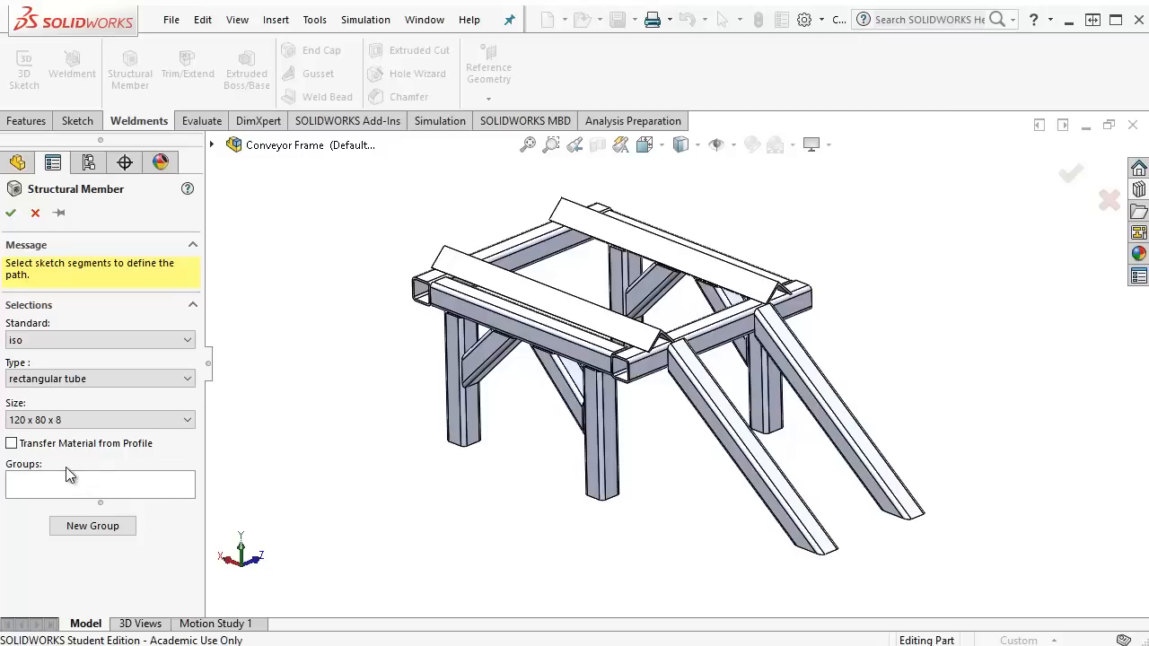
key(Escape)
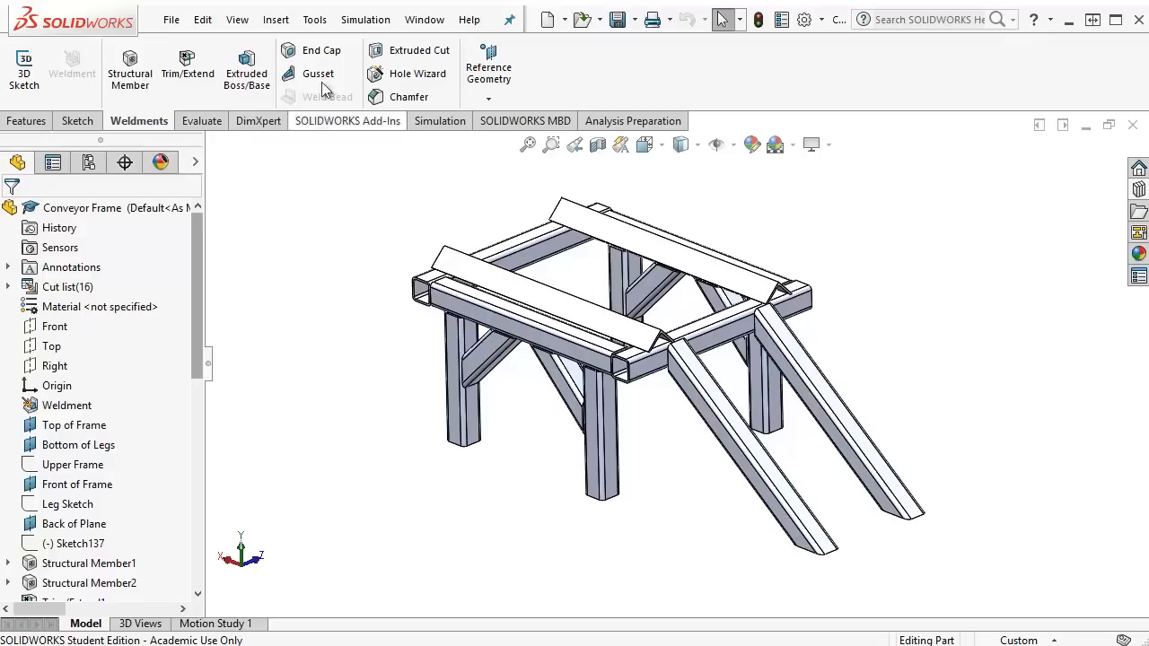
Step: Create a new static simulation study named Static 1 for the conveyor frame
click(366, 22)
click(378, 49)
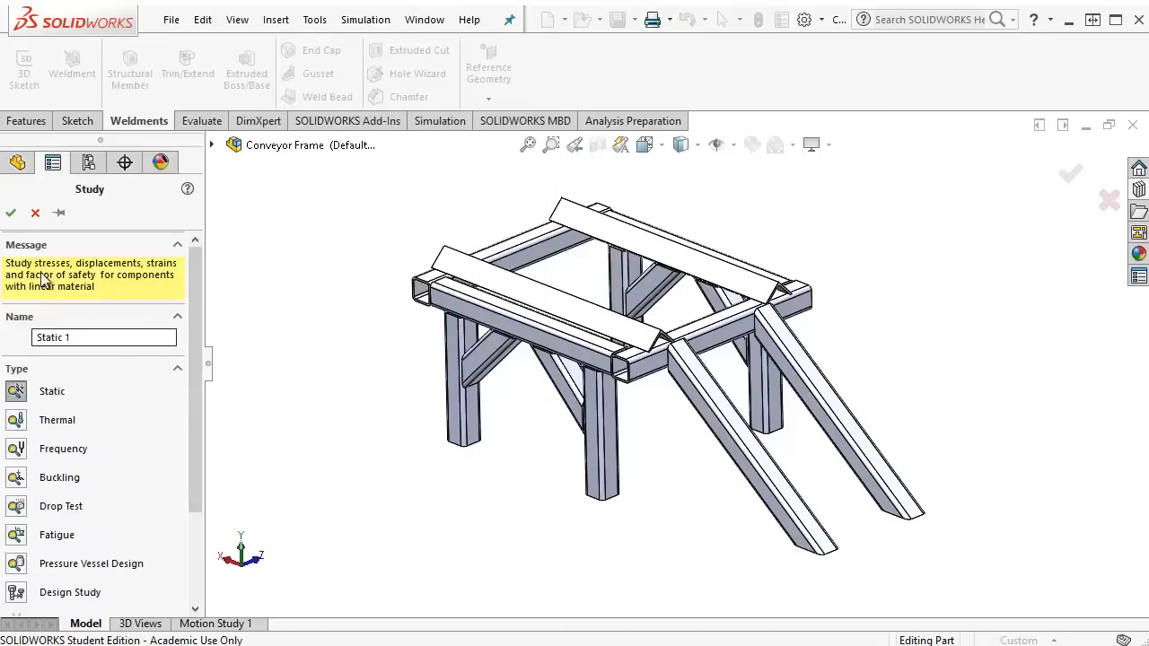
click(9, 215)
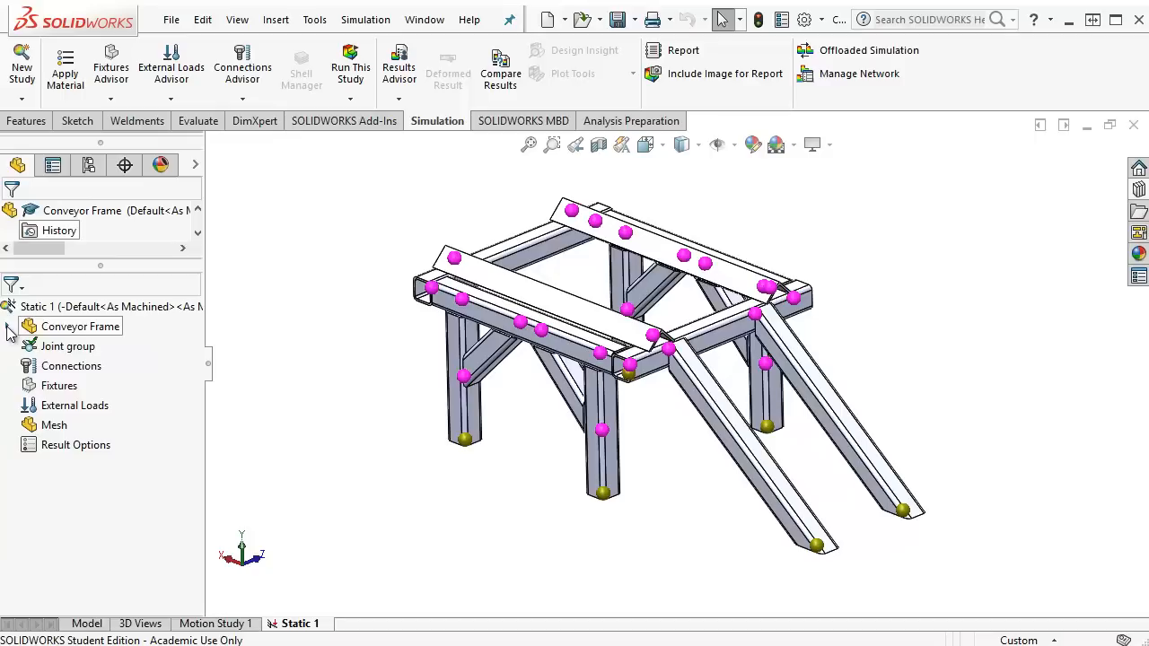
Step: Try treating the leg body SolidBody 2 as a solid, and switch it back to a beam
click(9, 328)
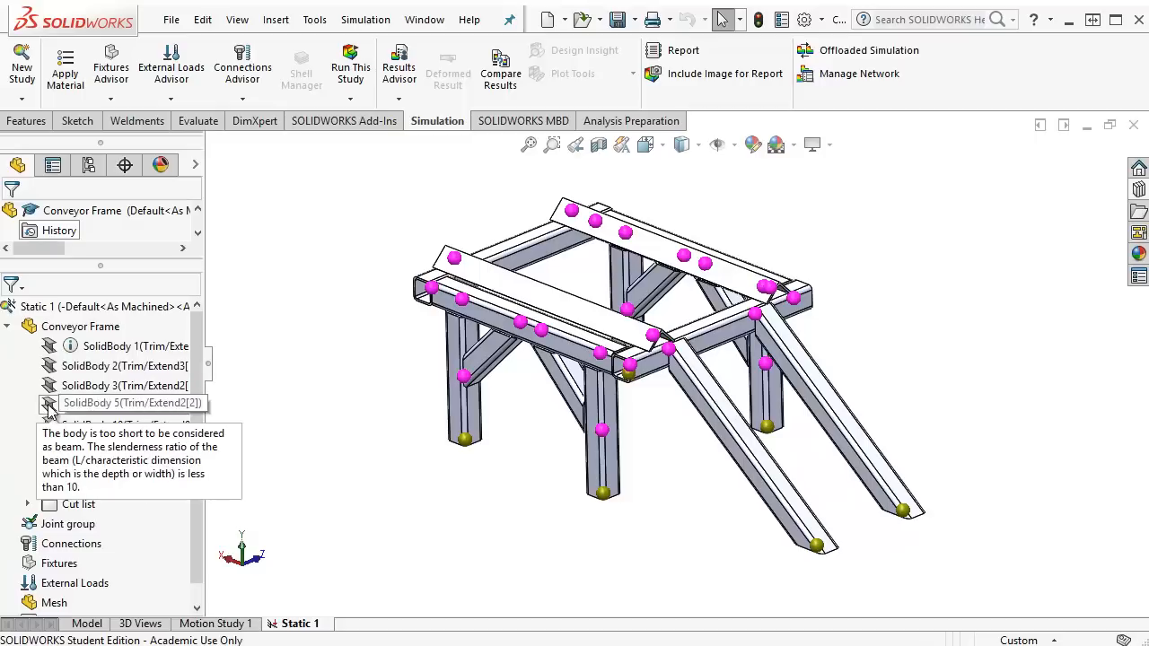
right_click(85, 367)
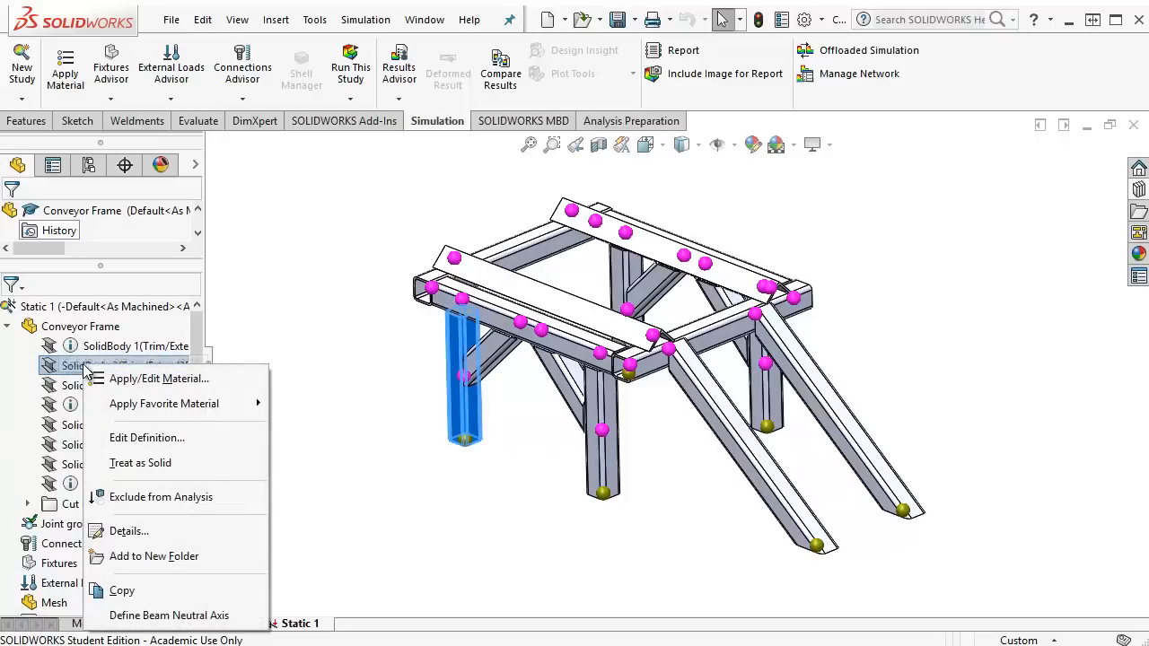
click(143, 469)
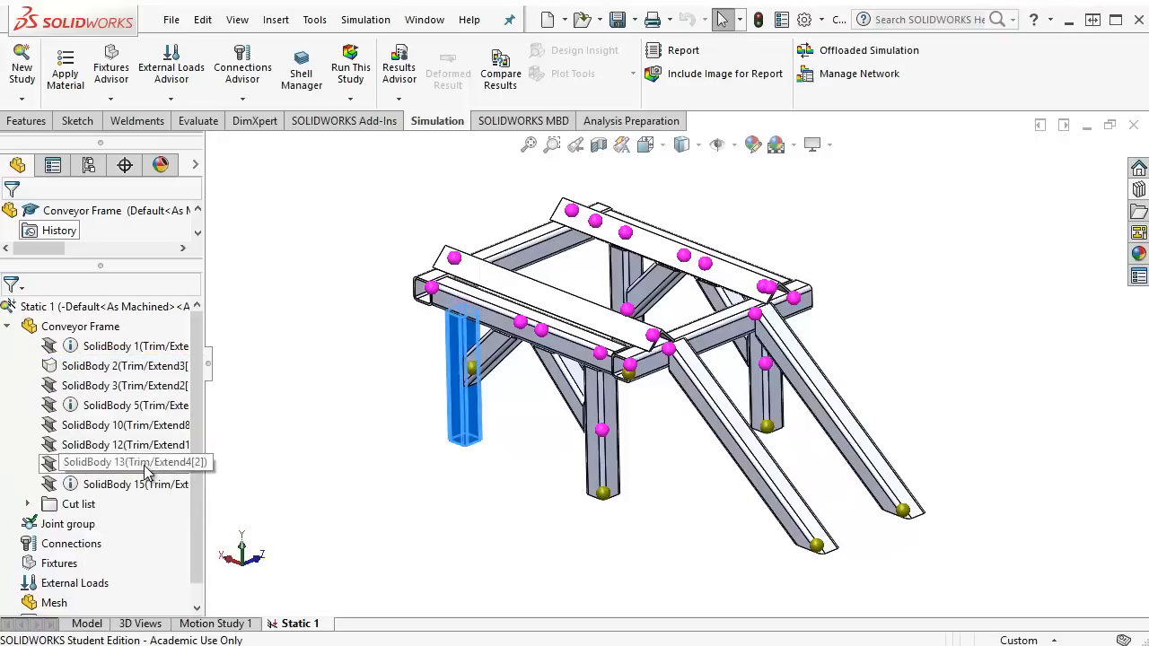
right_click(94, 374)
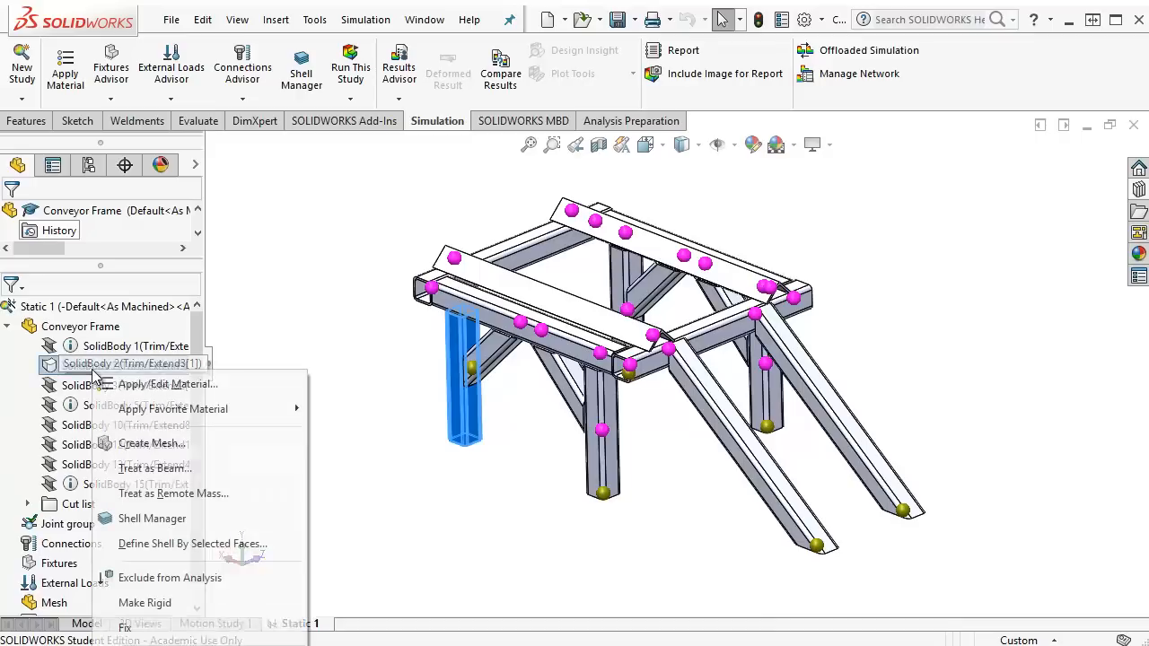
click(173, 473)
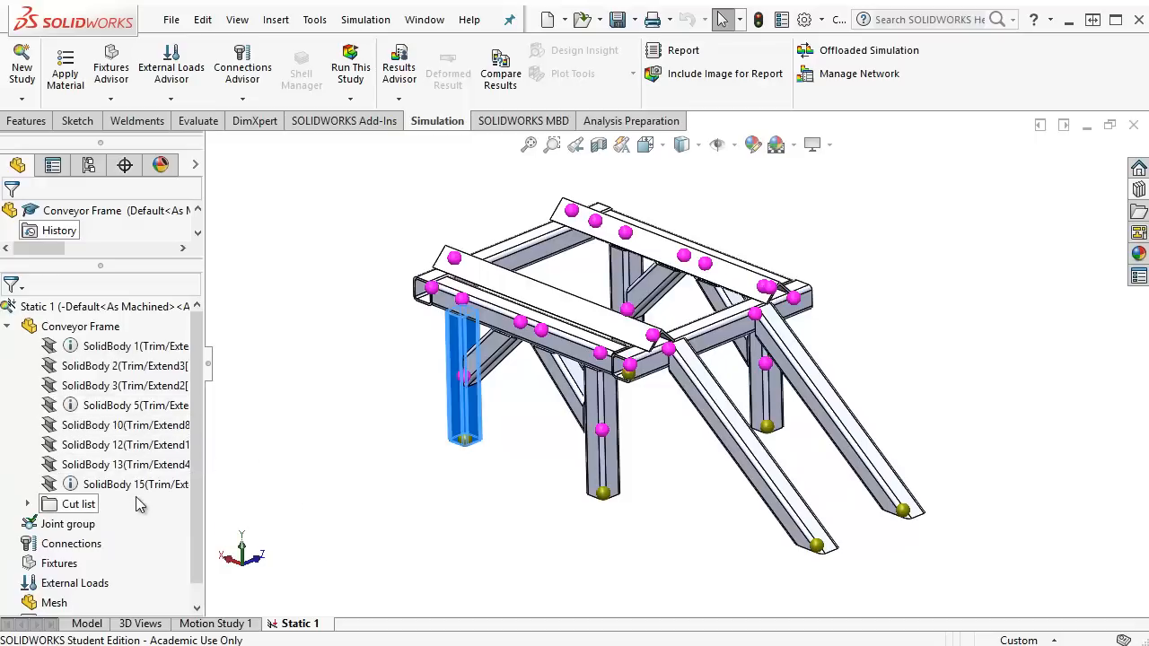
Step: Apply Alloy Steel to all bodies of the conveyor frame in the study
right_click(84, 333)
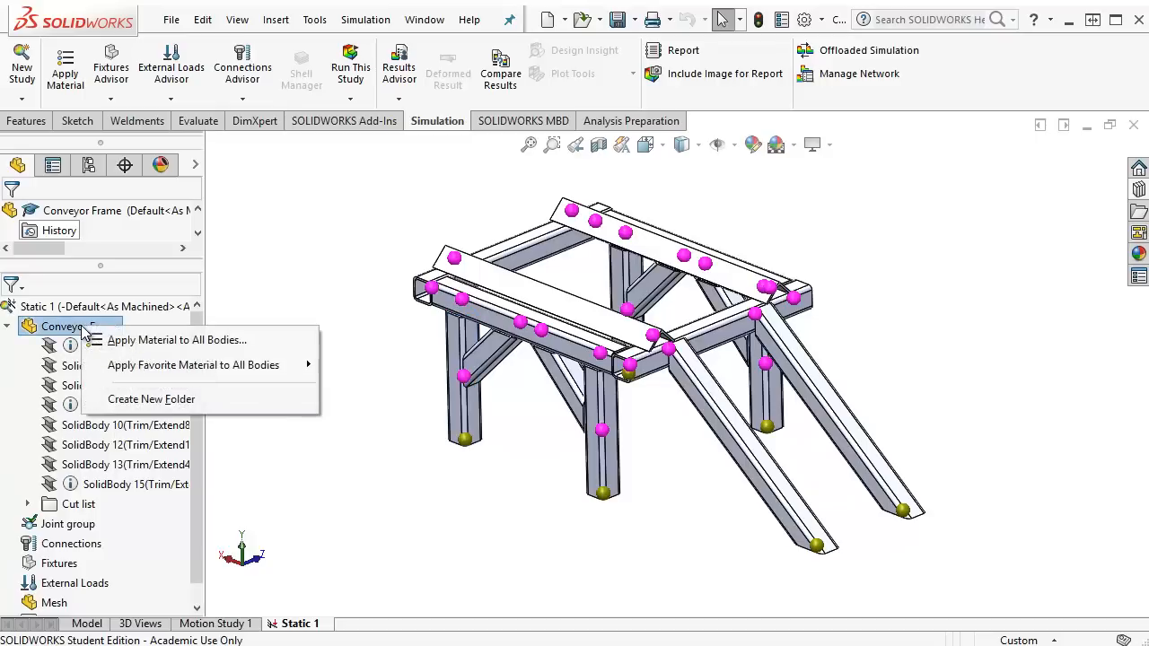
click(139, 345)
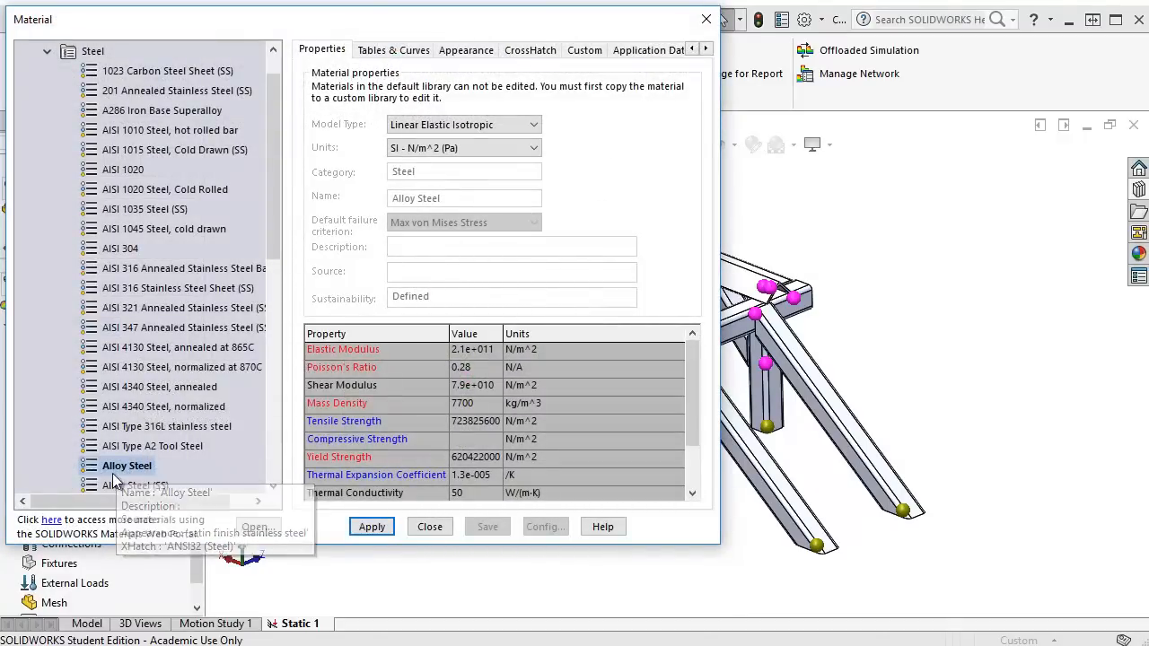
click(372, 528)
click(429, 528)
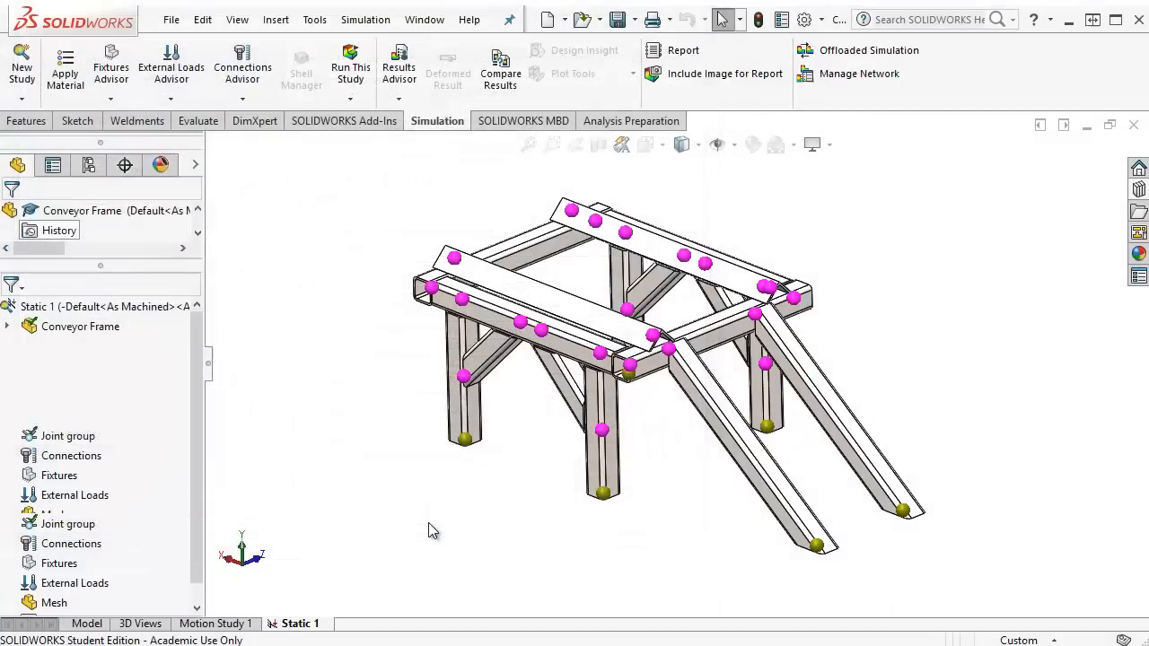
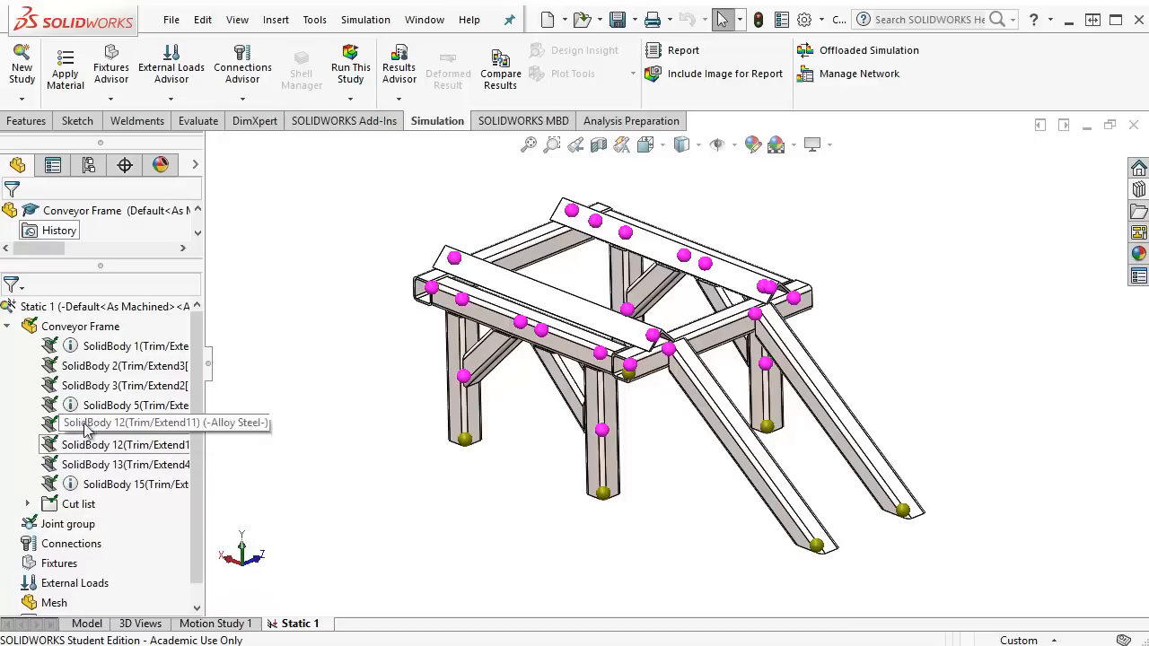
Step: Review the beam type and end connection options in the definition of SolidBody 2 and accept them as they are
click(93, 371)
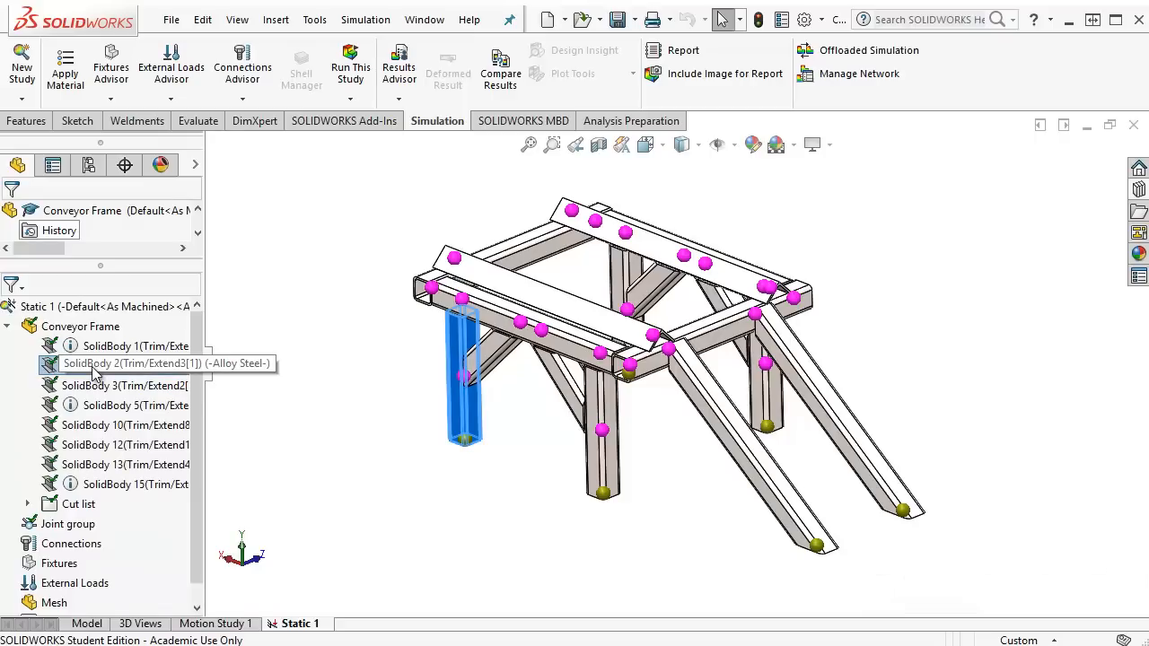
right_click(93, 372)
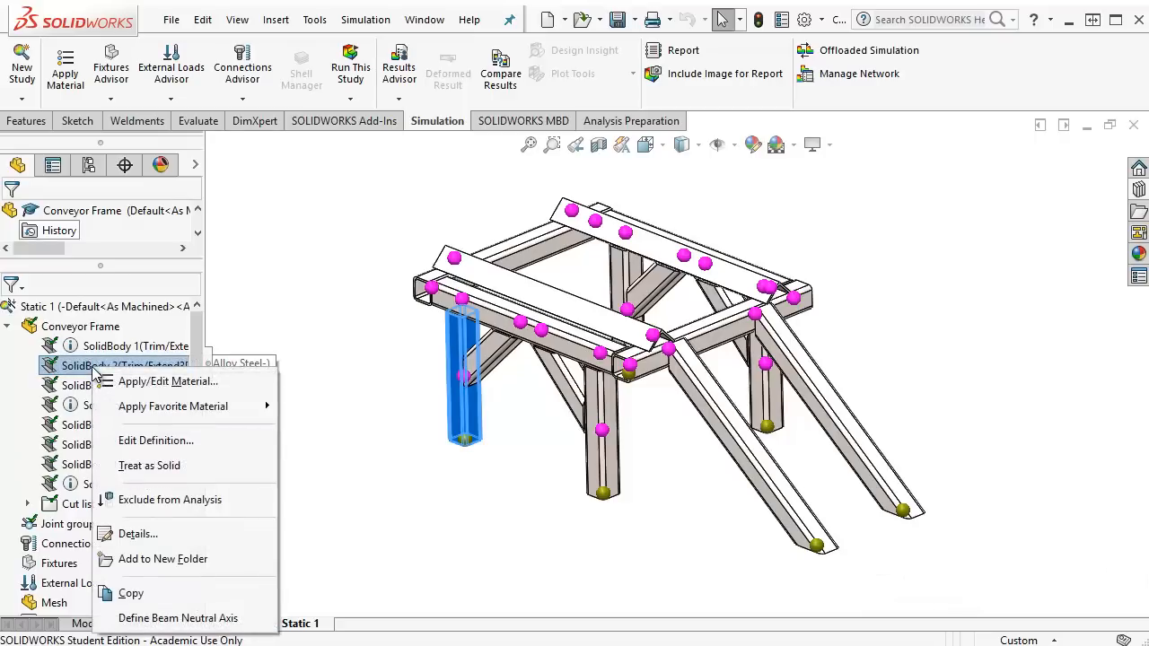
click(154, 443)
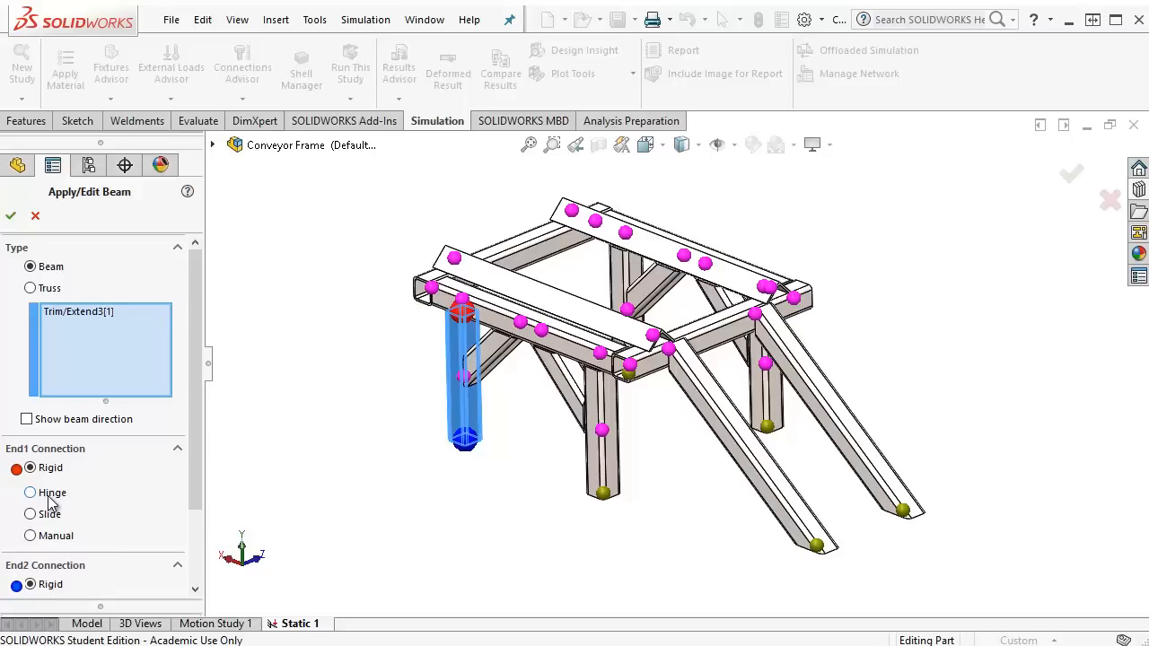
click(12, 218)
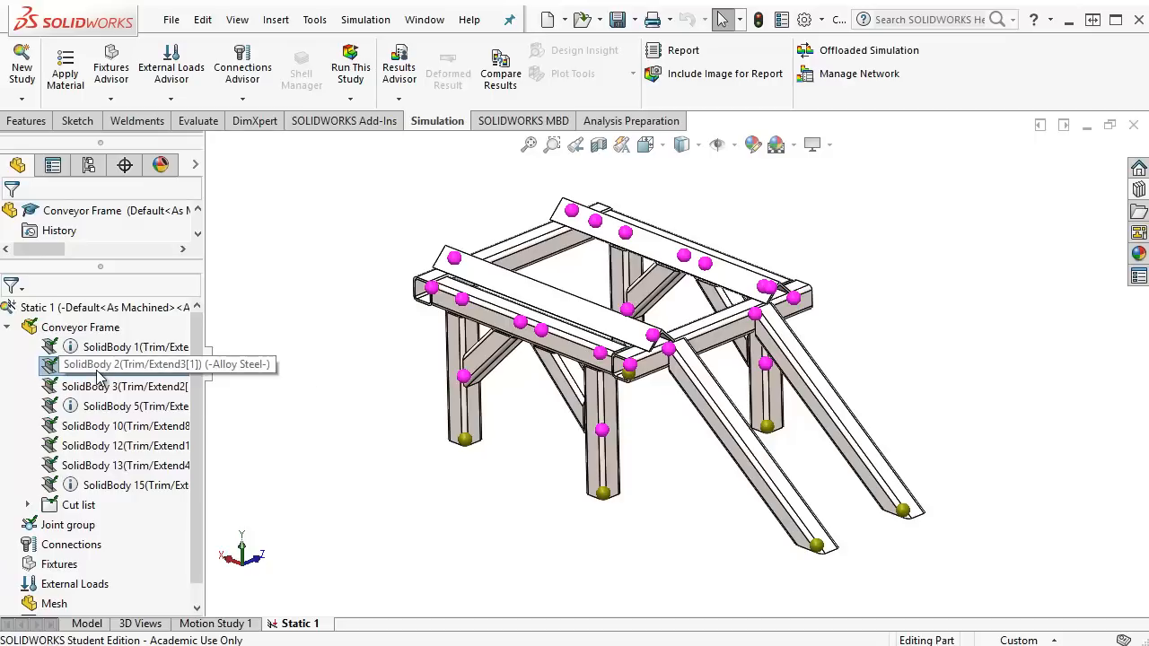
Step: Examine the full beam details of SolidBody 2, including its section properties and material data
click(97, 372)
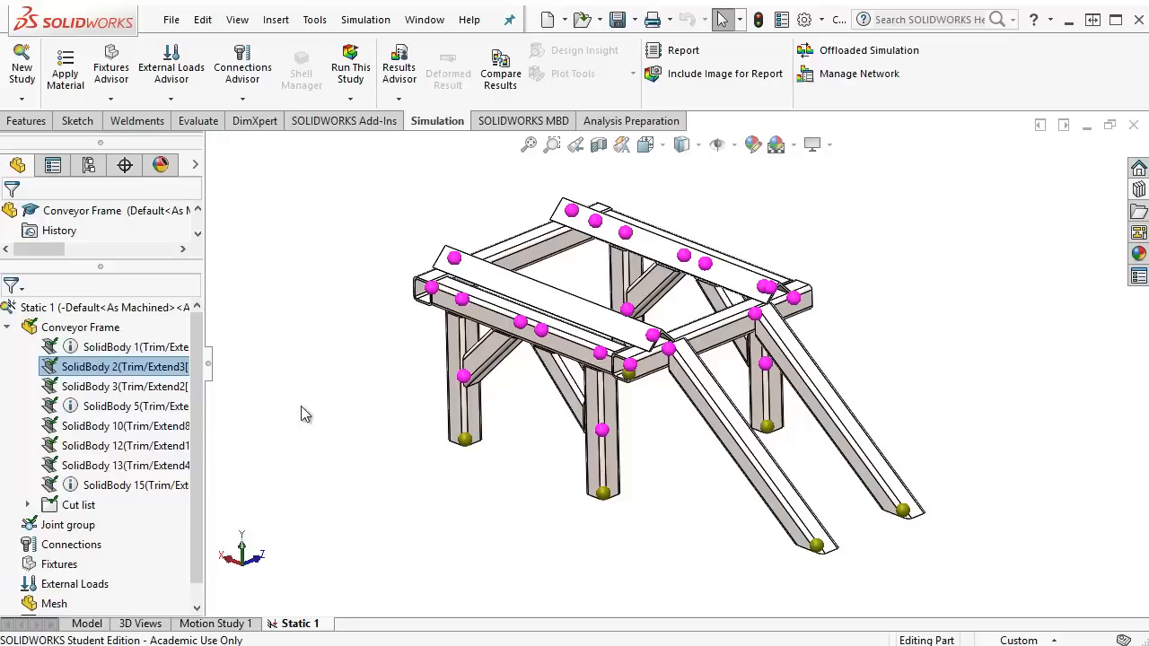
right_click(162, 368)
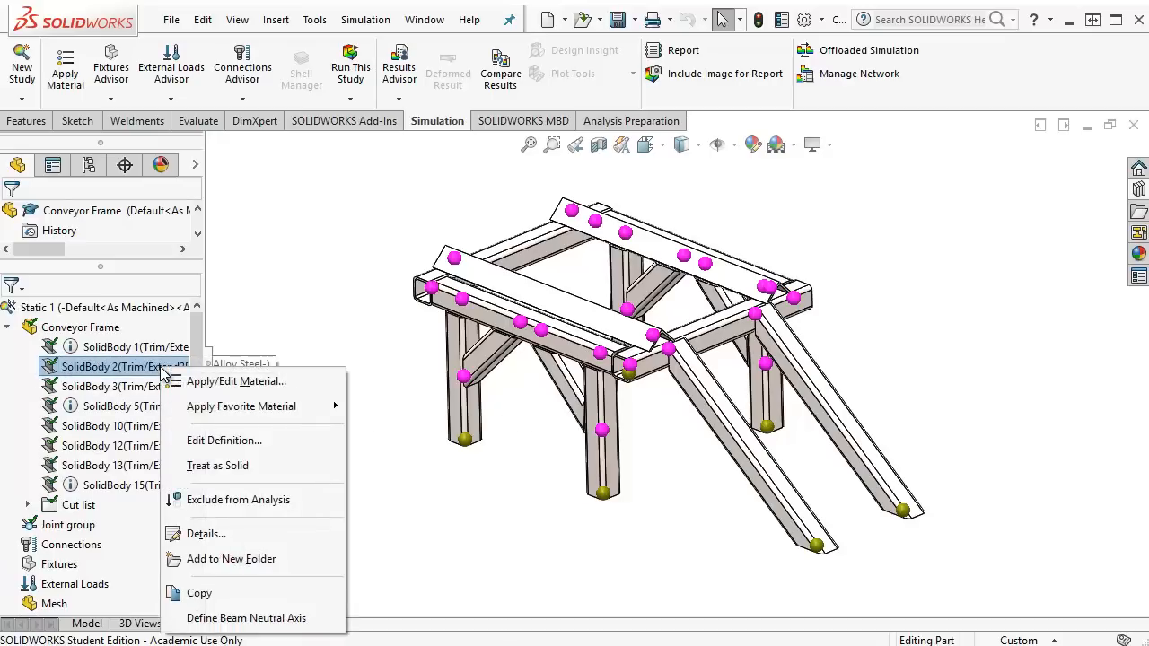
click(212, 535)
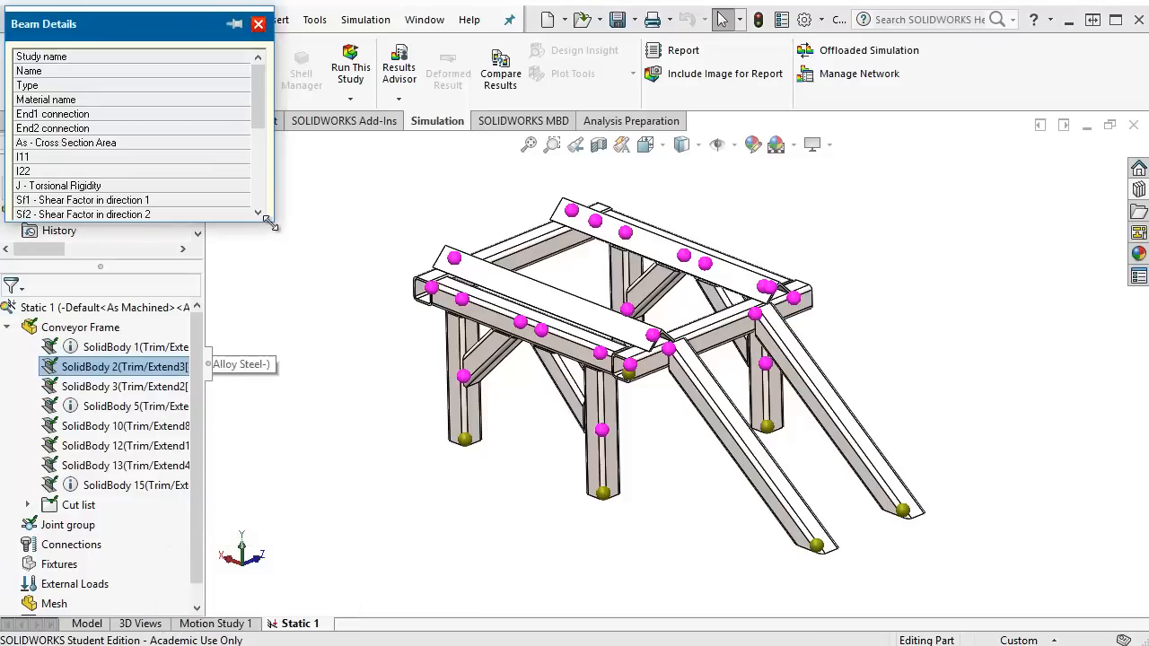
drag(272, 227, 499, 429)
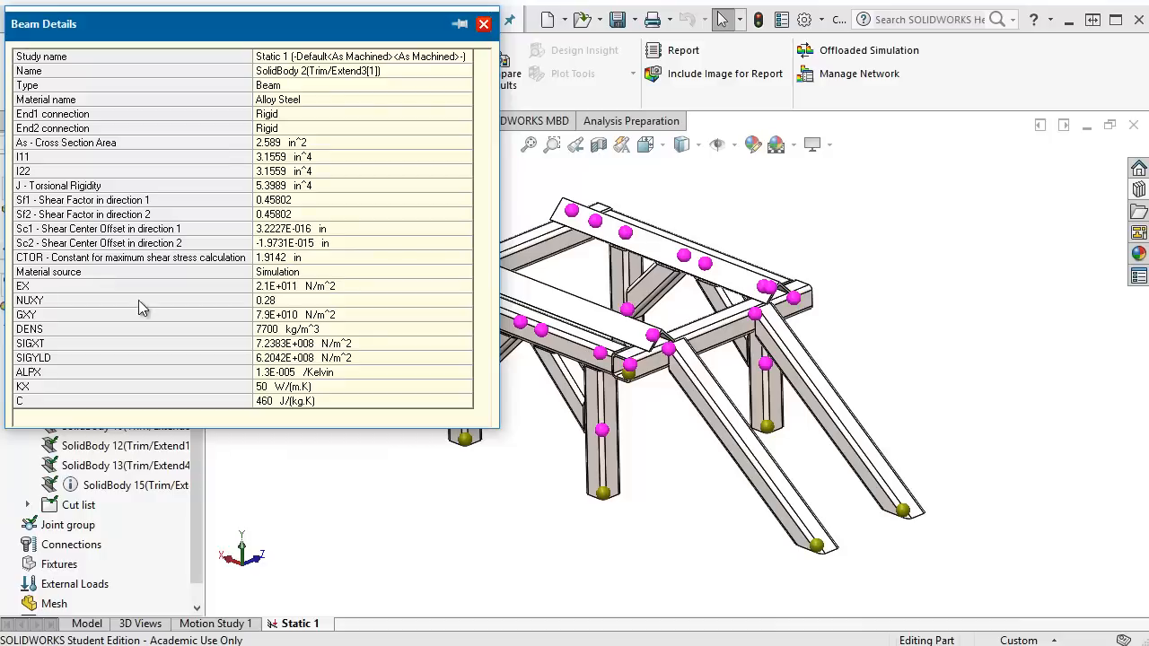
click(483, 25)
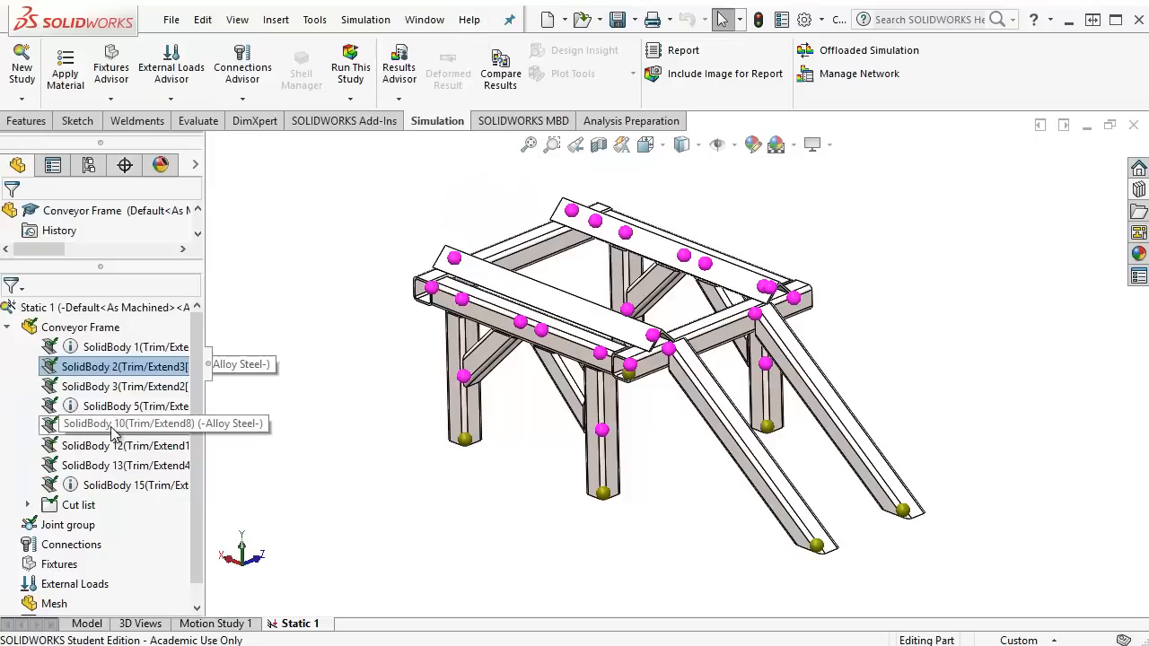
Step: Edit the joint group and calculate the joints for all beams, treating touching members as joints
scroll(119, 444, down, 1)
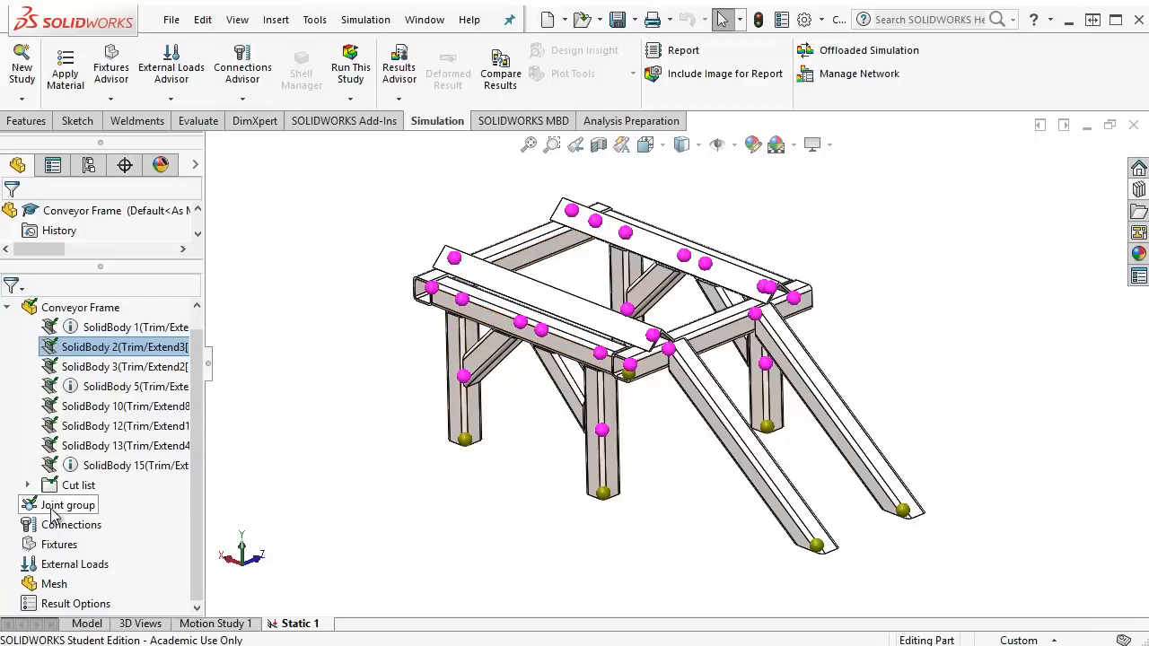
click(7, 310)
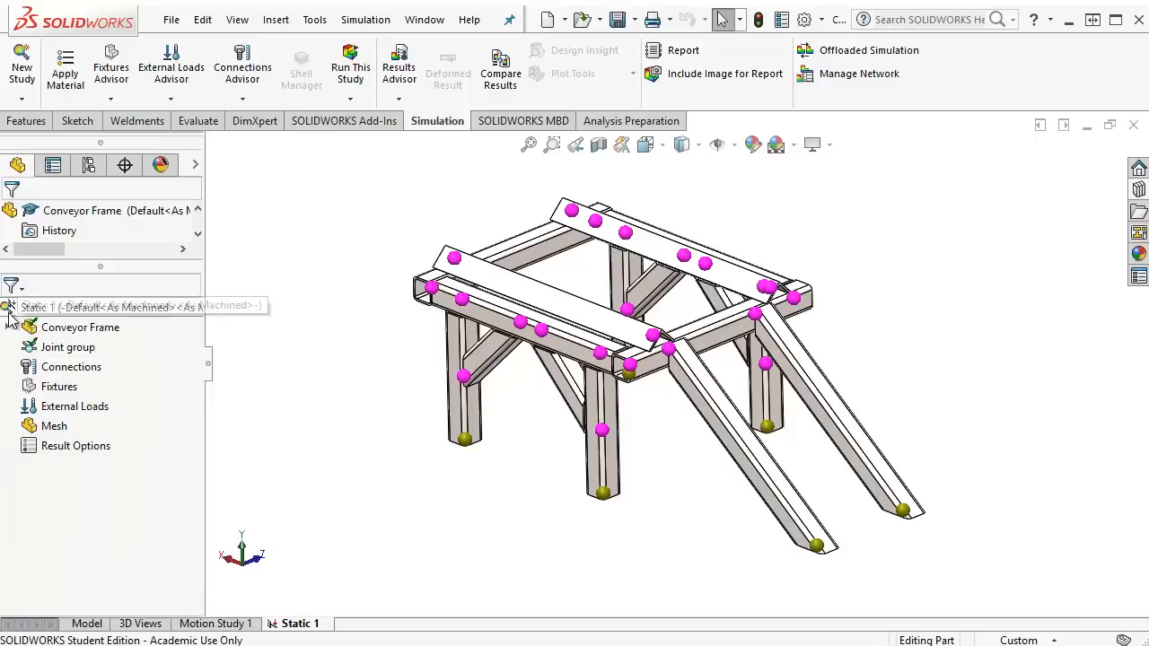
right_click(72, 354)
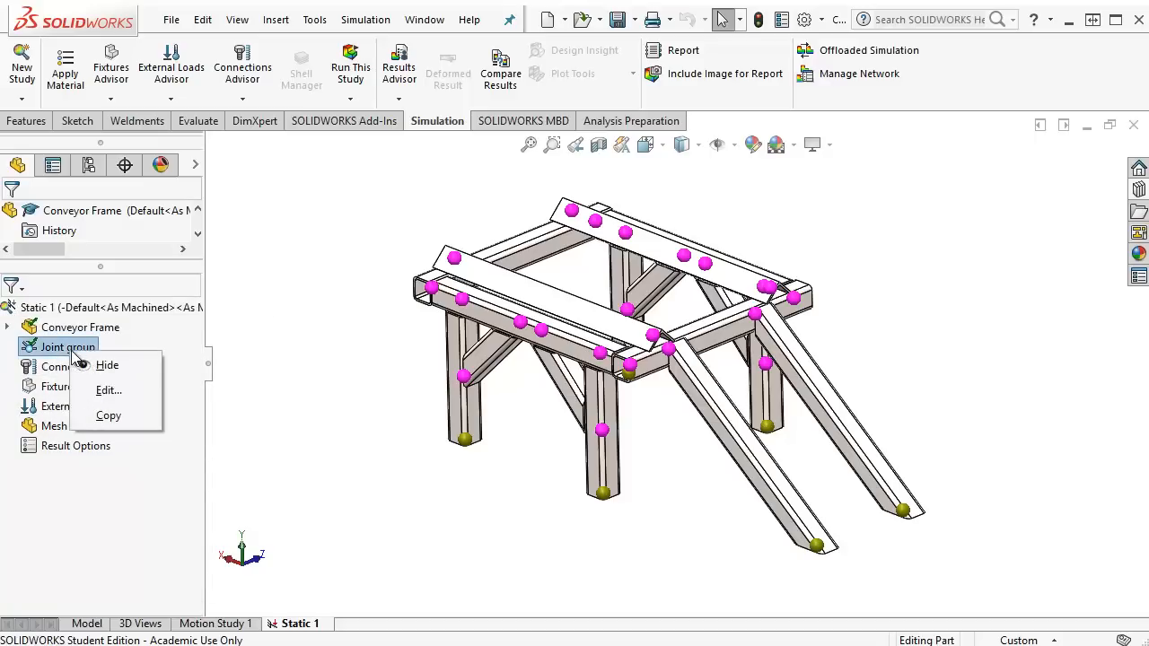
click(101, 393)
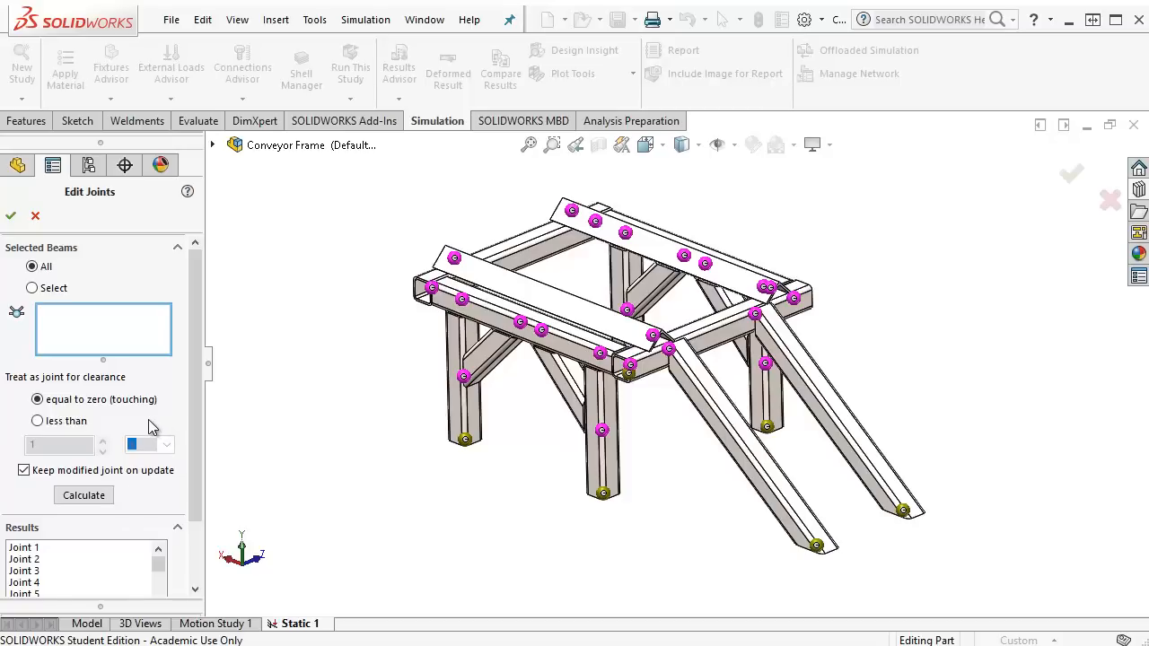
click(93, 494)
Step: Inspect which members meet at the joint where the SolidBody 2 leg joins the upper frame
click(462, 301)
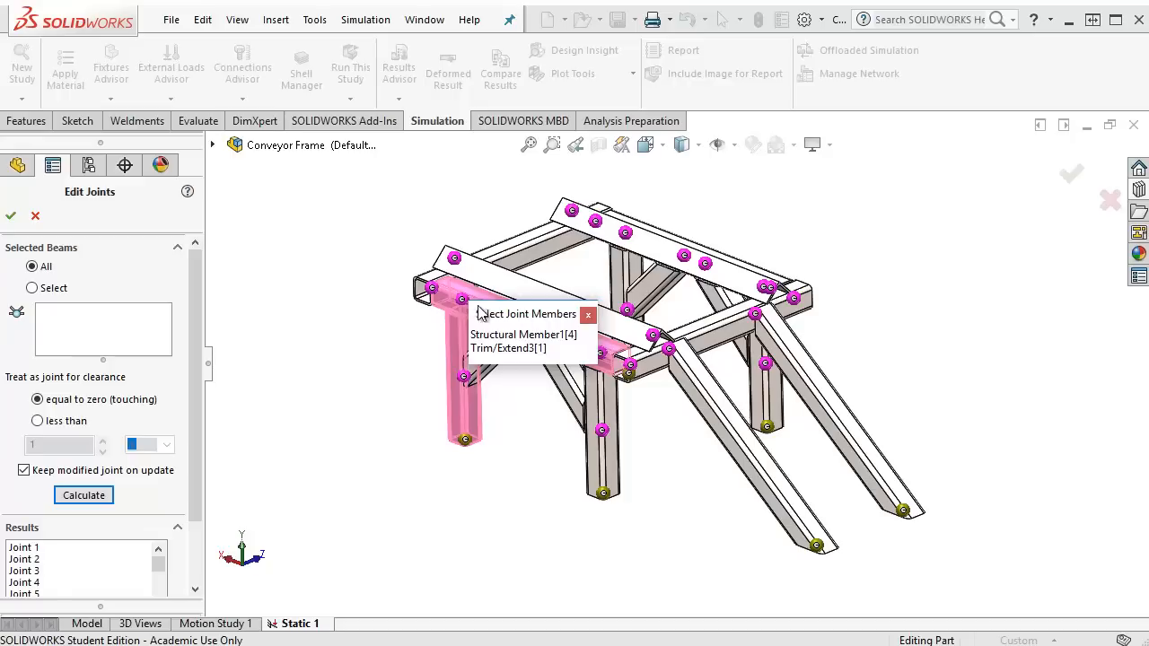
drag(519, 325, 562, 435)
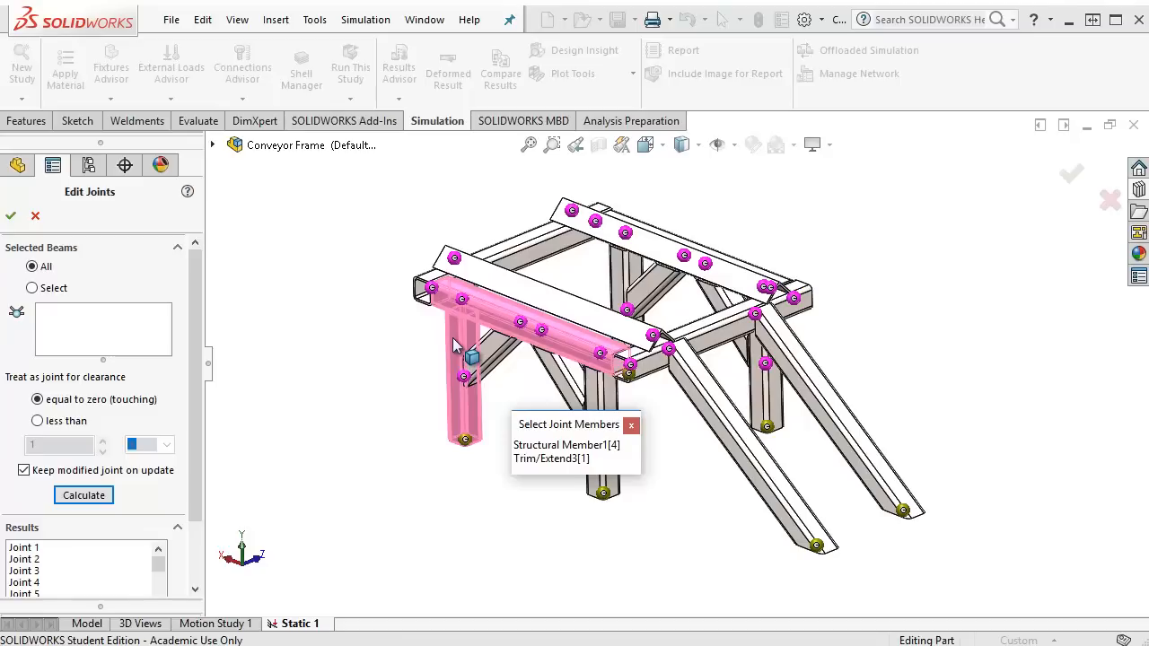
click(632, 427)
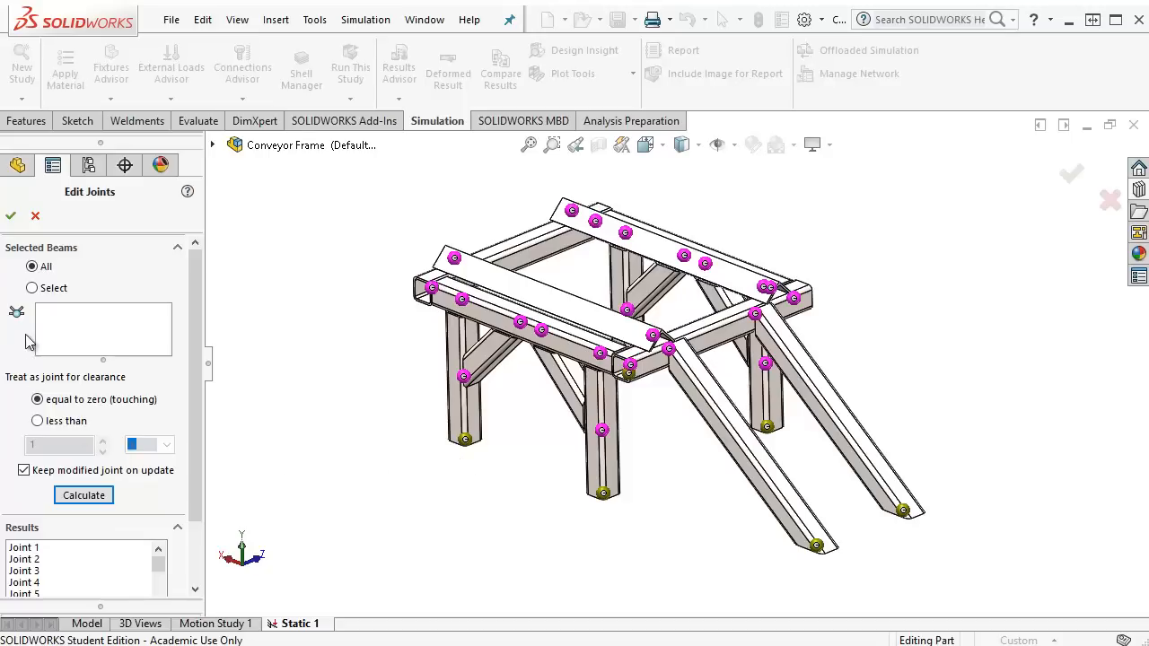
middle_drag(378, 339, 374, 377)
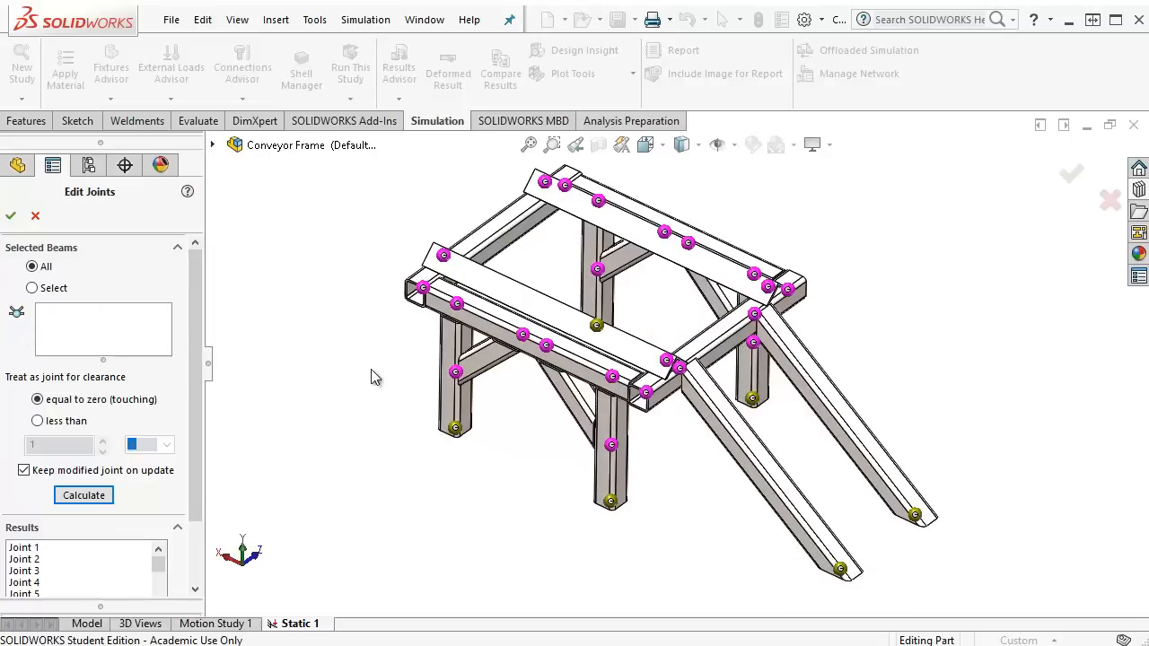
Step: Accept the calculated joints and acknowledge the recalculation notice
click(12, 216)
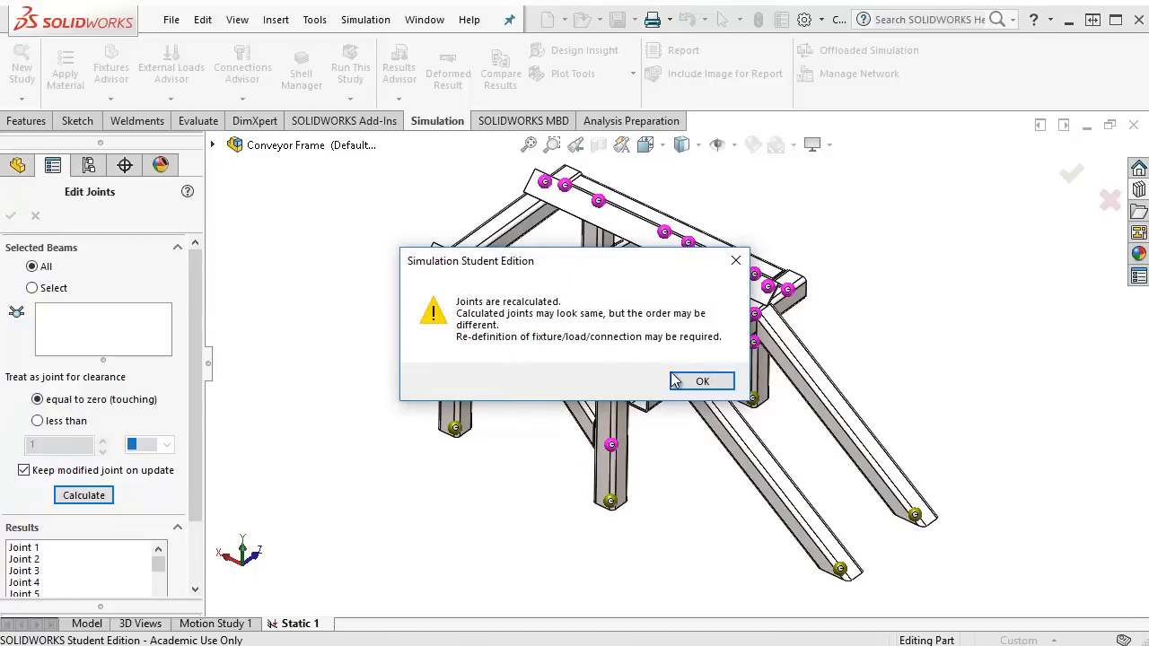
click(701, 384)
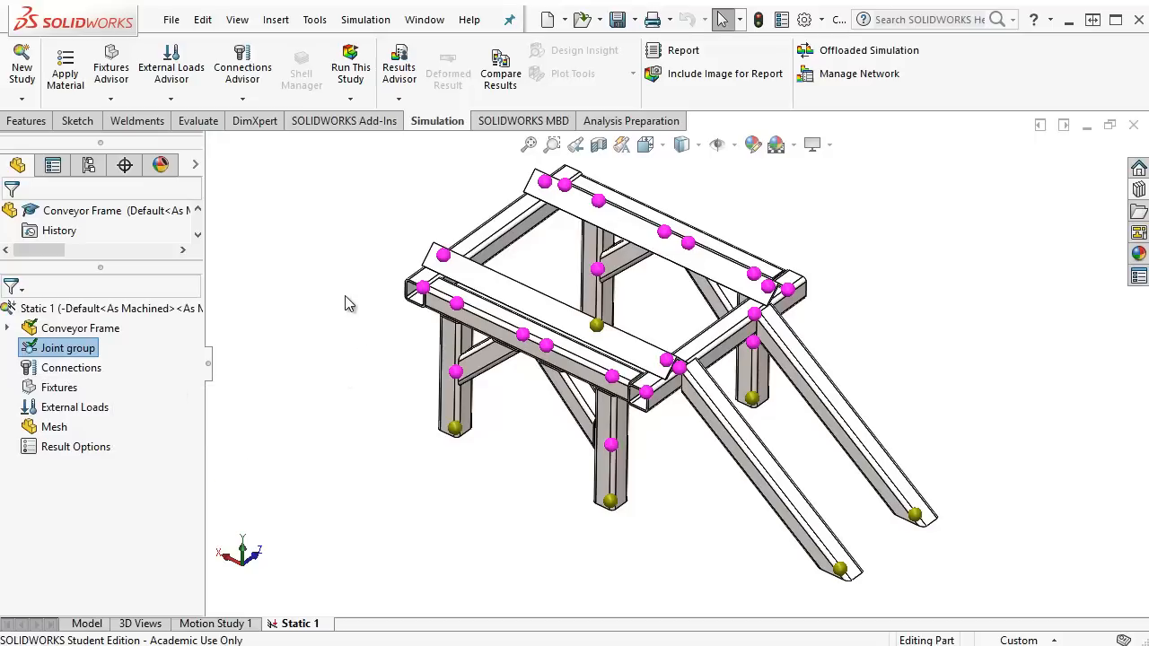
Step: Apply an Immovable (No translation) fixture to the bottom joints of the four legs and the two sloping members
right_click(58, 393)
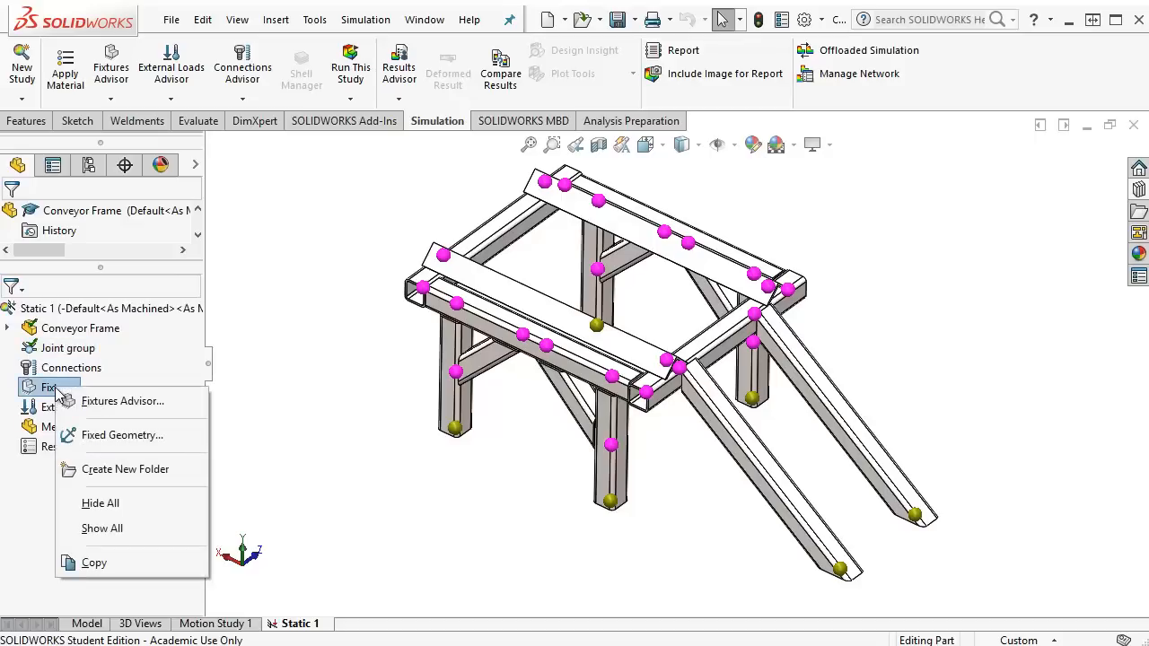
click(110, 437)
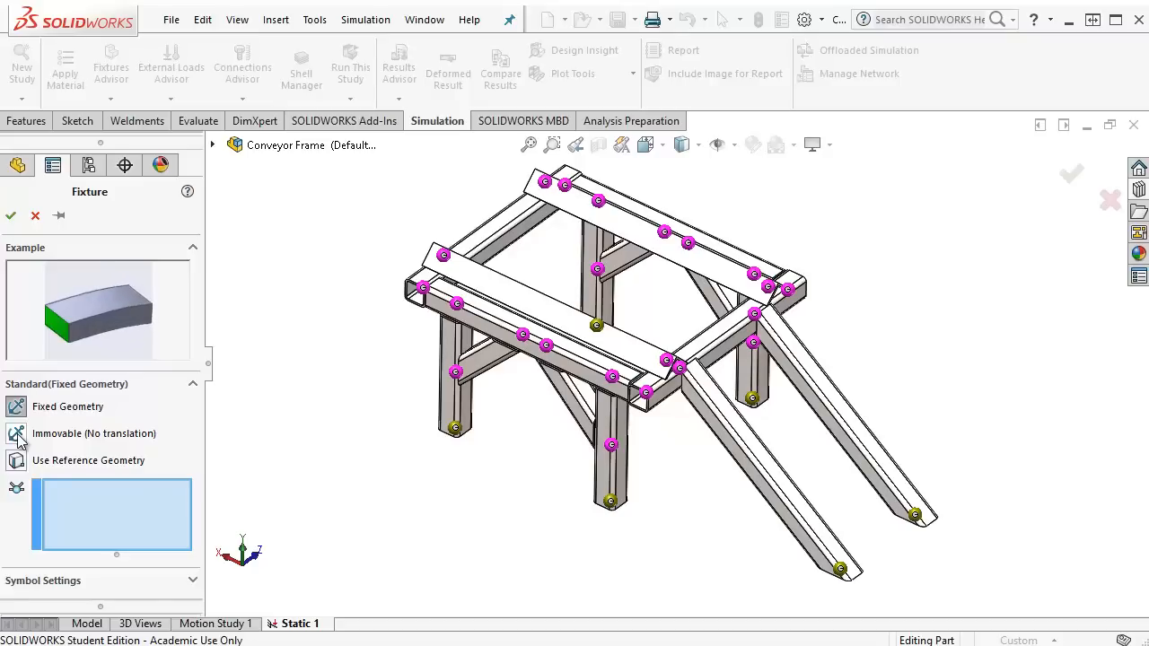
click(16, 433)
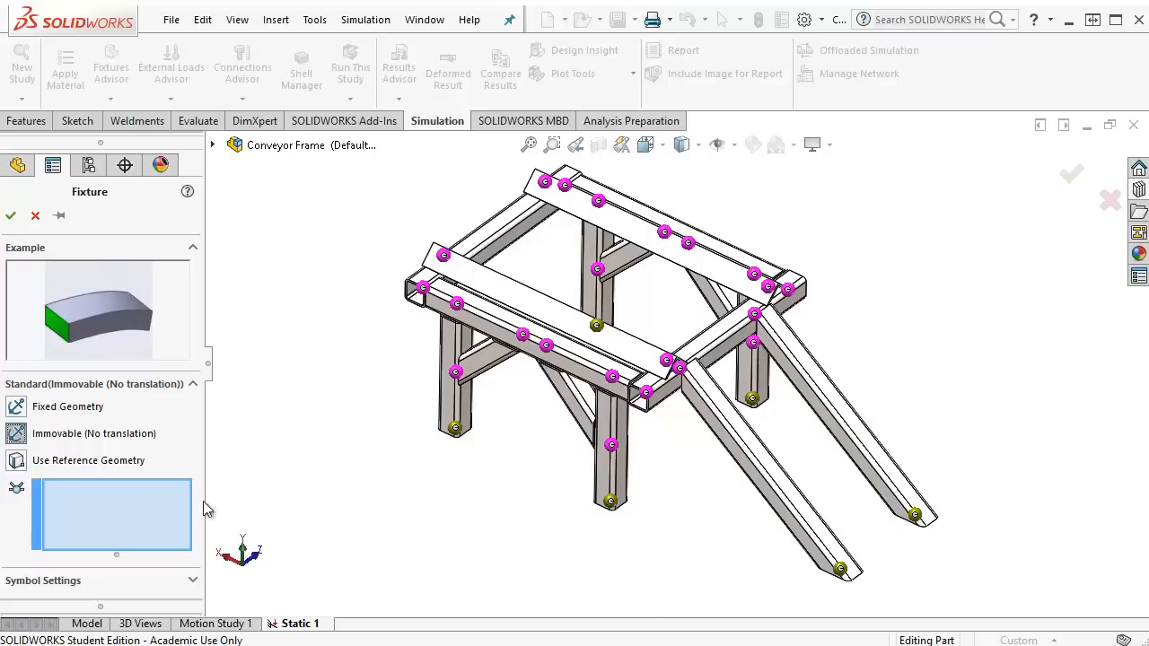
click(457, 428)
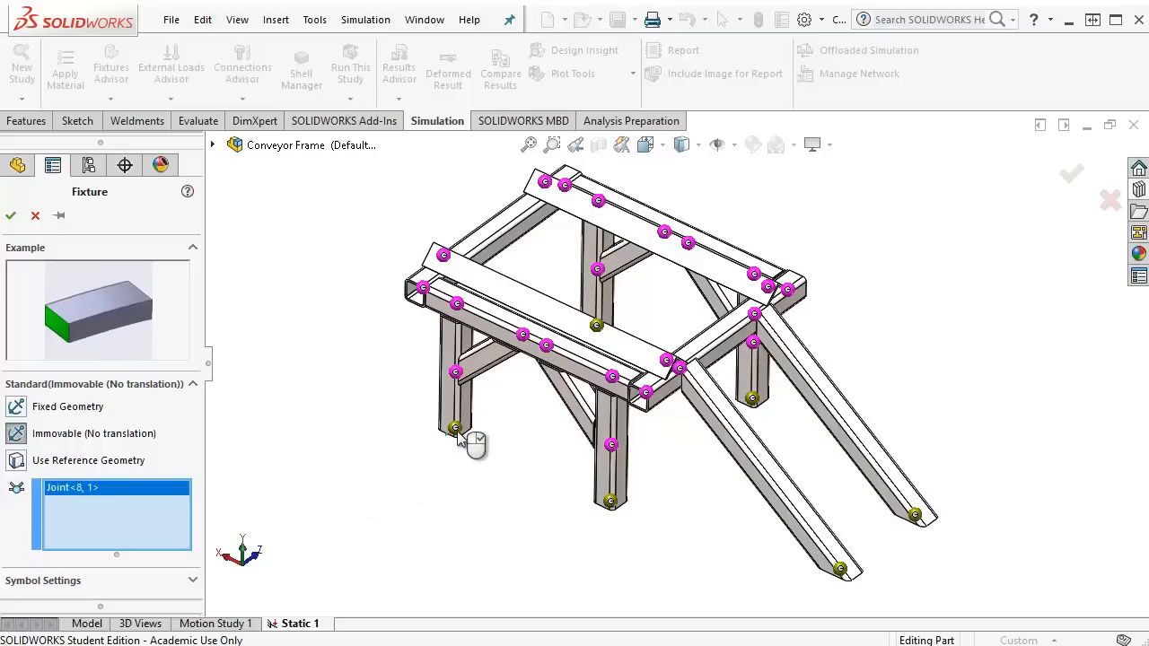
click(613, 503)
click(752, 398)
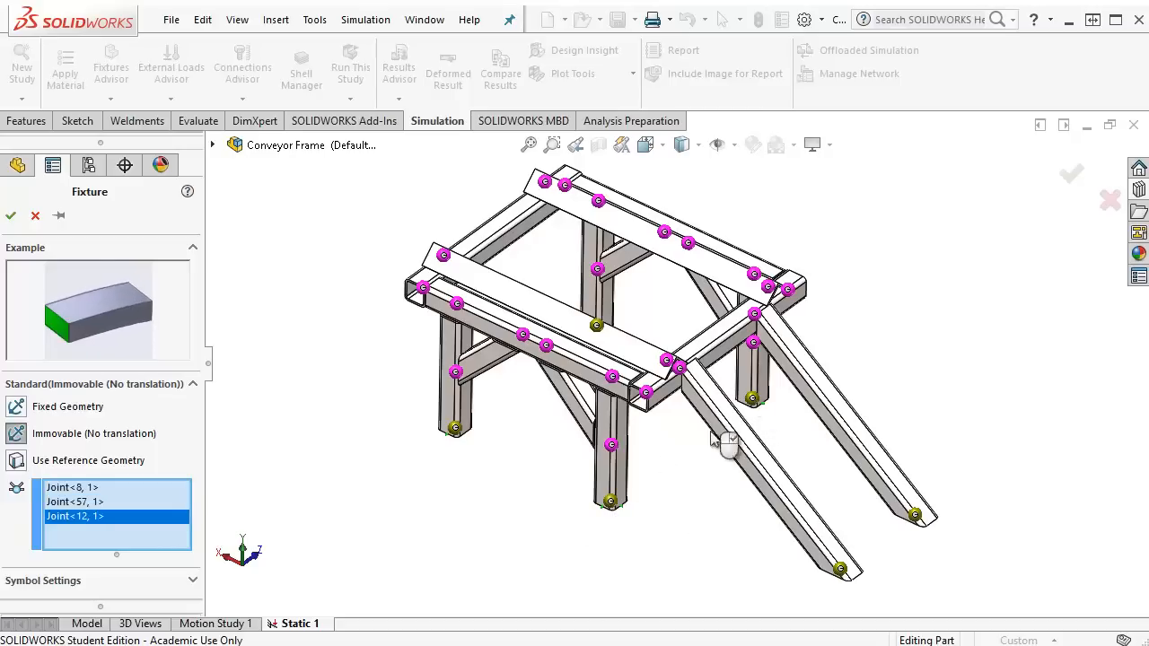
middle_drag(523, 488, 568, 417)
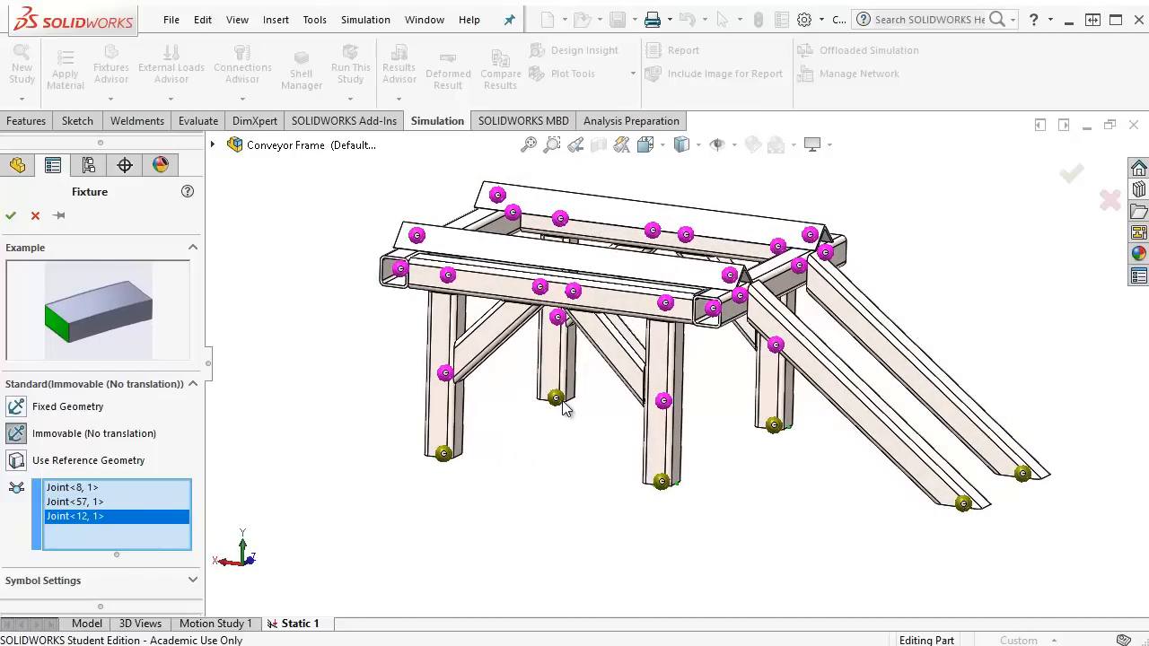
click(560, 401)
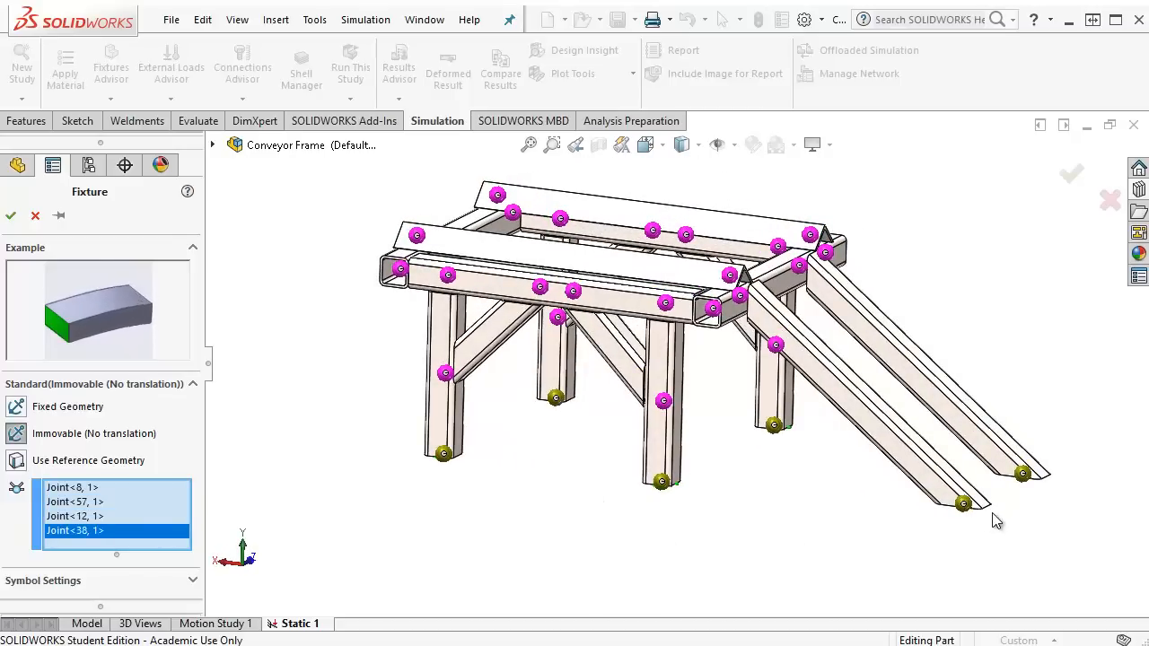
click(965, 506)
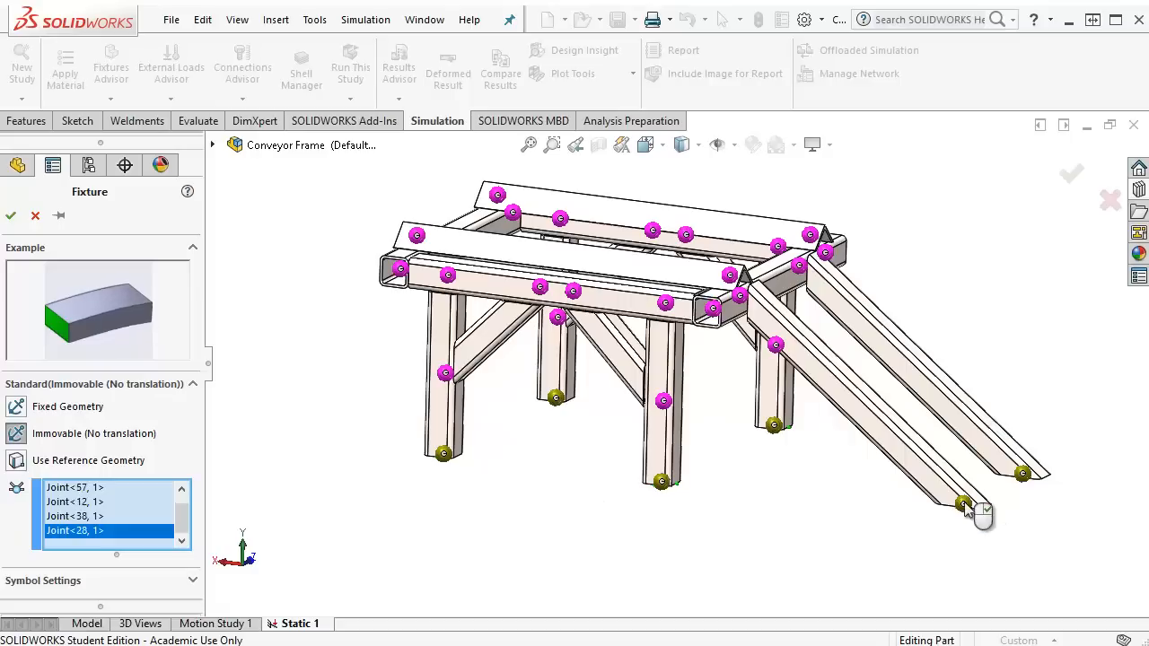
click(1024, 475)
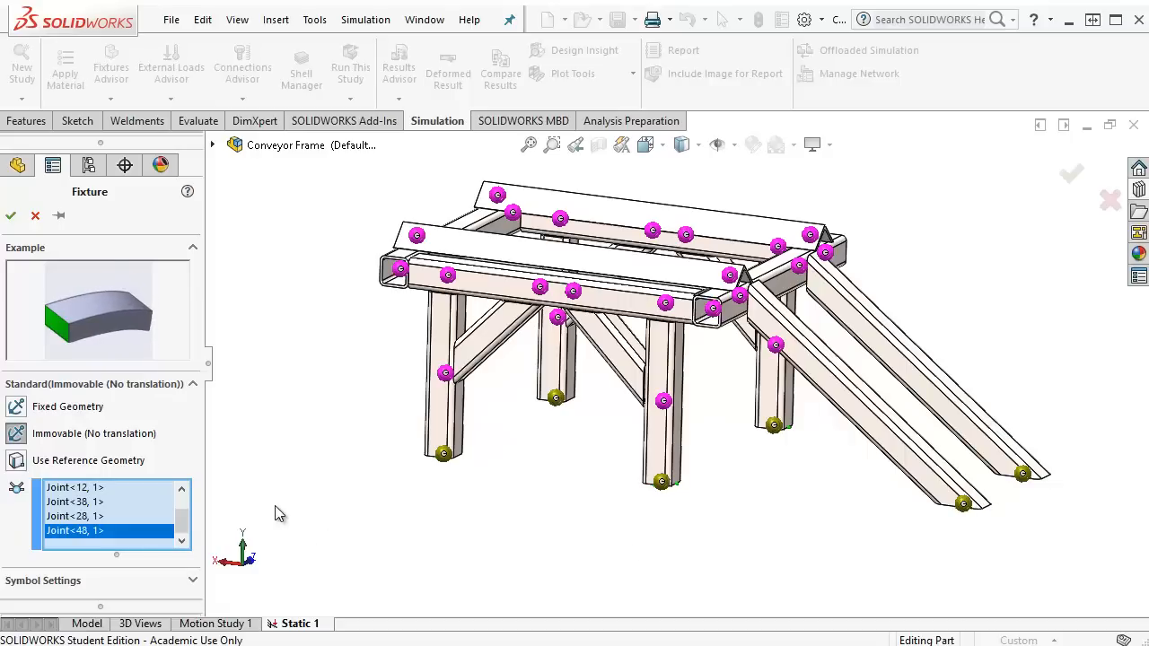
click(10, 218)
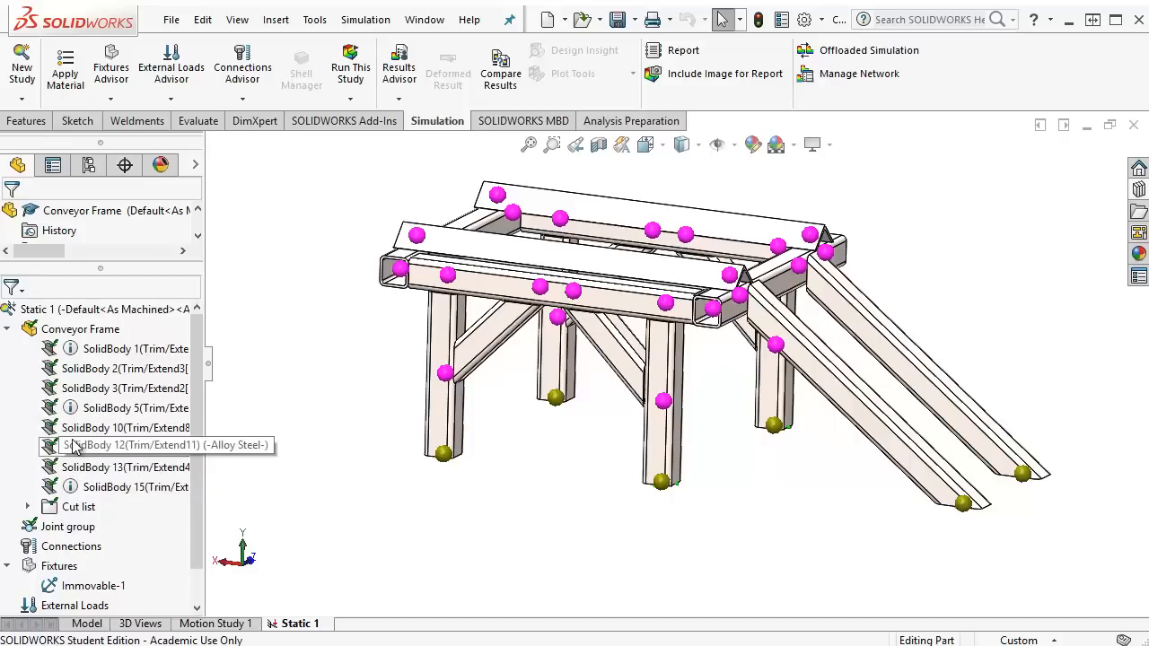
Step: Start a force load on joints and select the upper frame's corner joint above the front leg, beside the nearer sloping member
scroll(73, 449, down, 2)
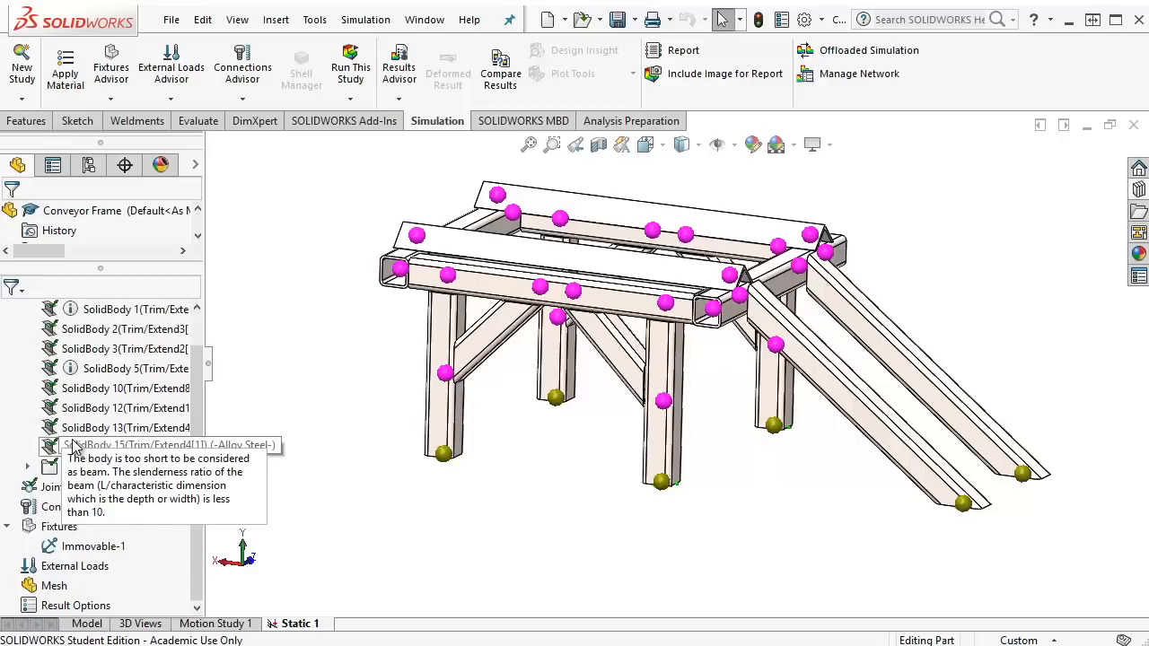
right_click(94, 572)
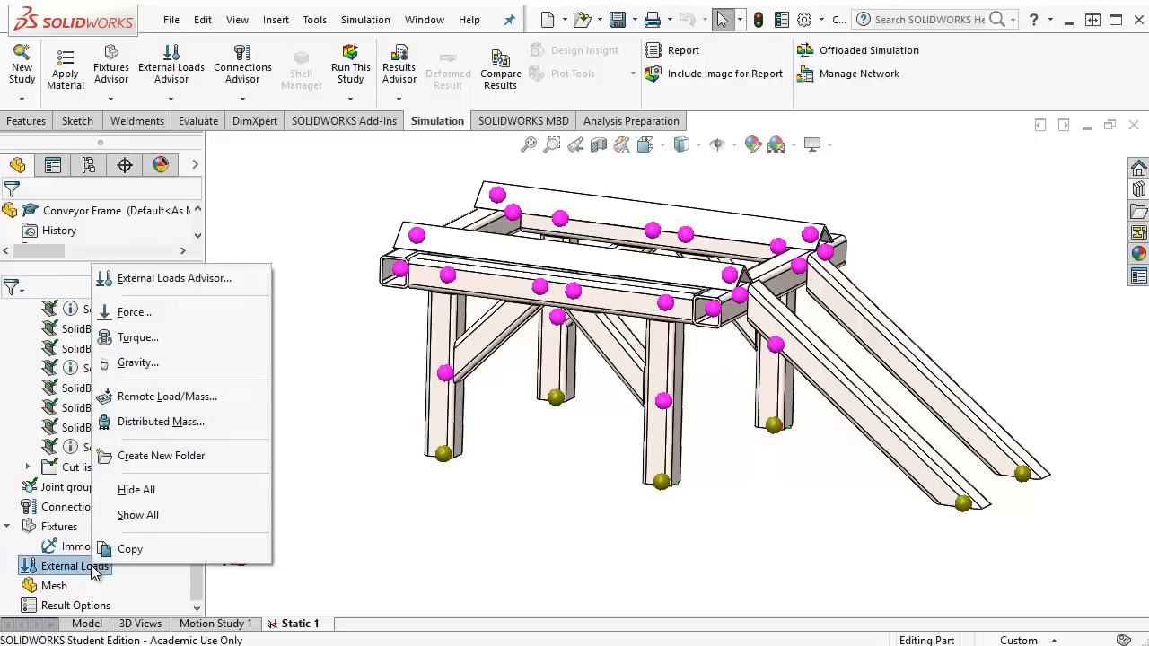
click(133, 314)
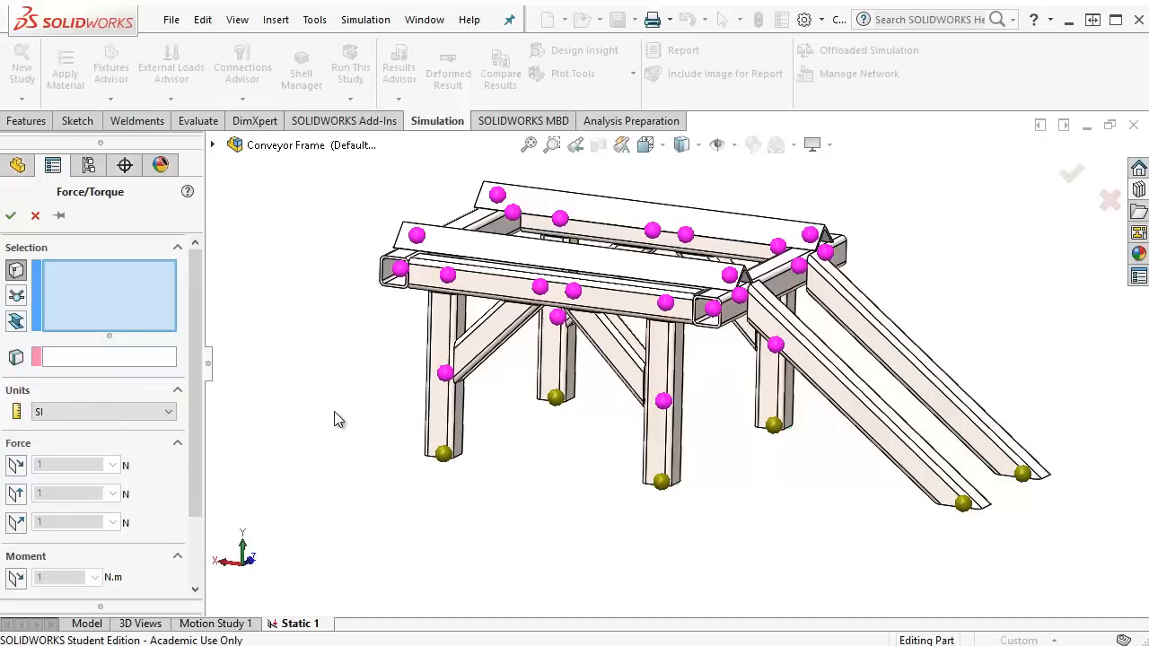
middle_drag(334, 420, 302, 434)
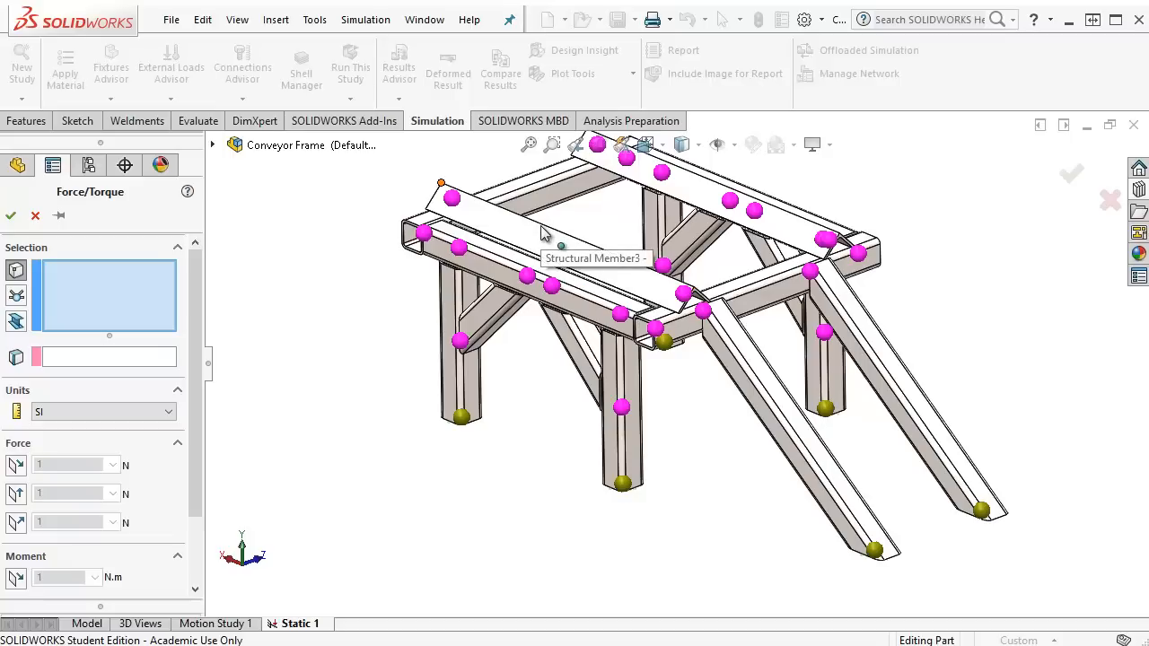
click(16, 298)
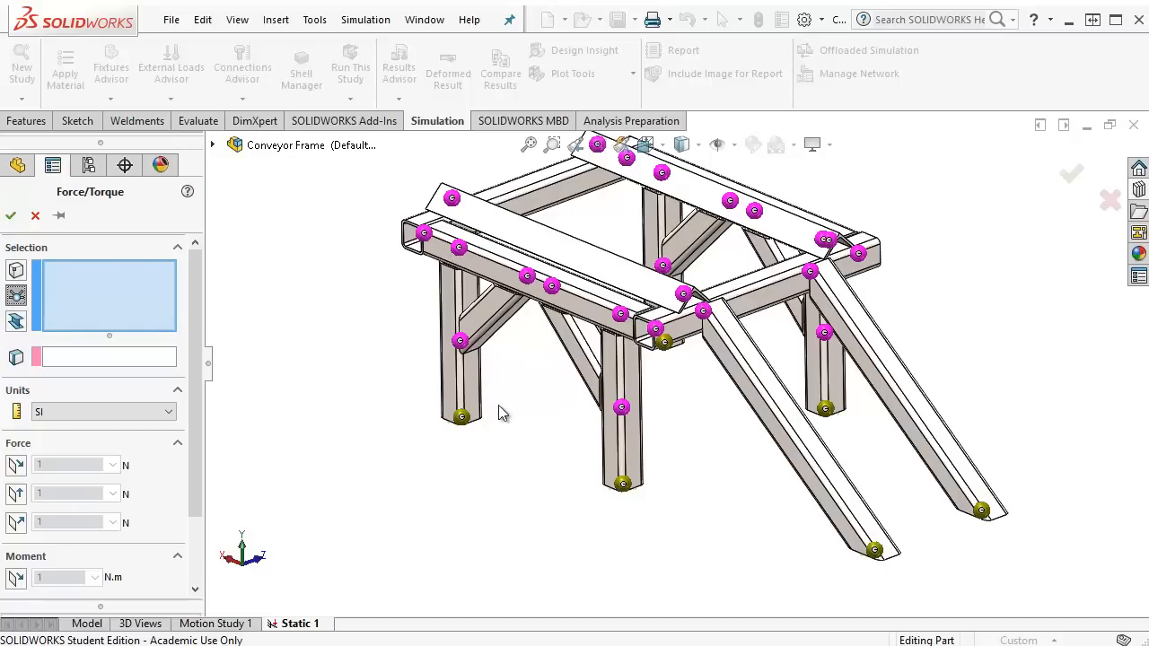
middle_drag(401, 495, 403, 538)
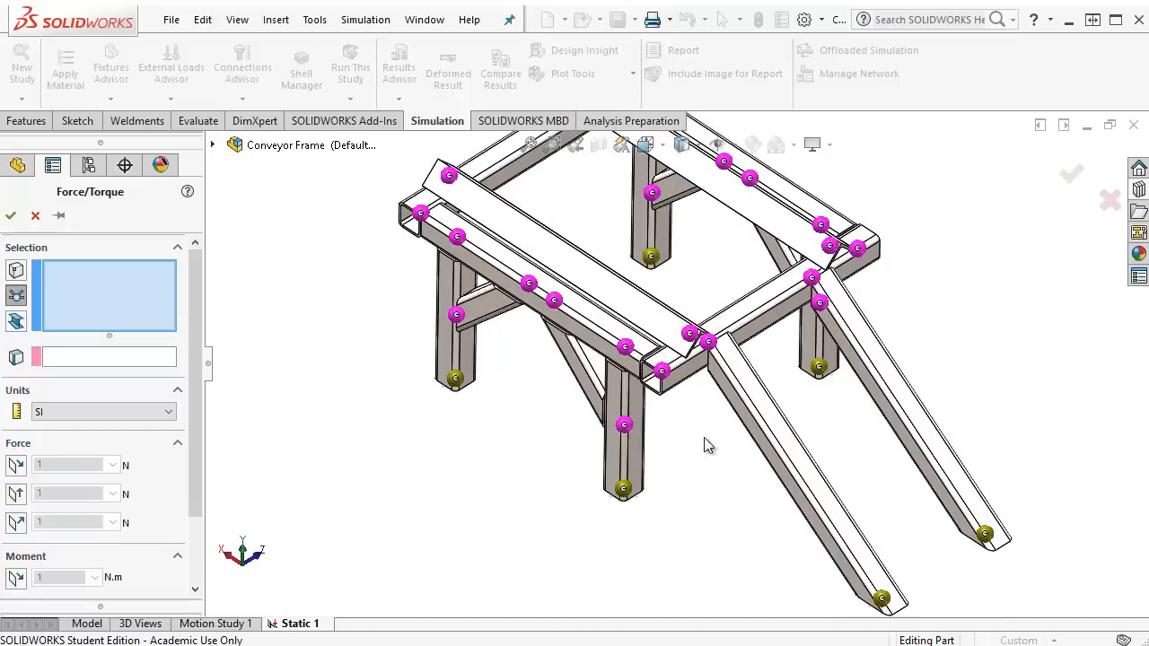
click(664, 374)
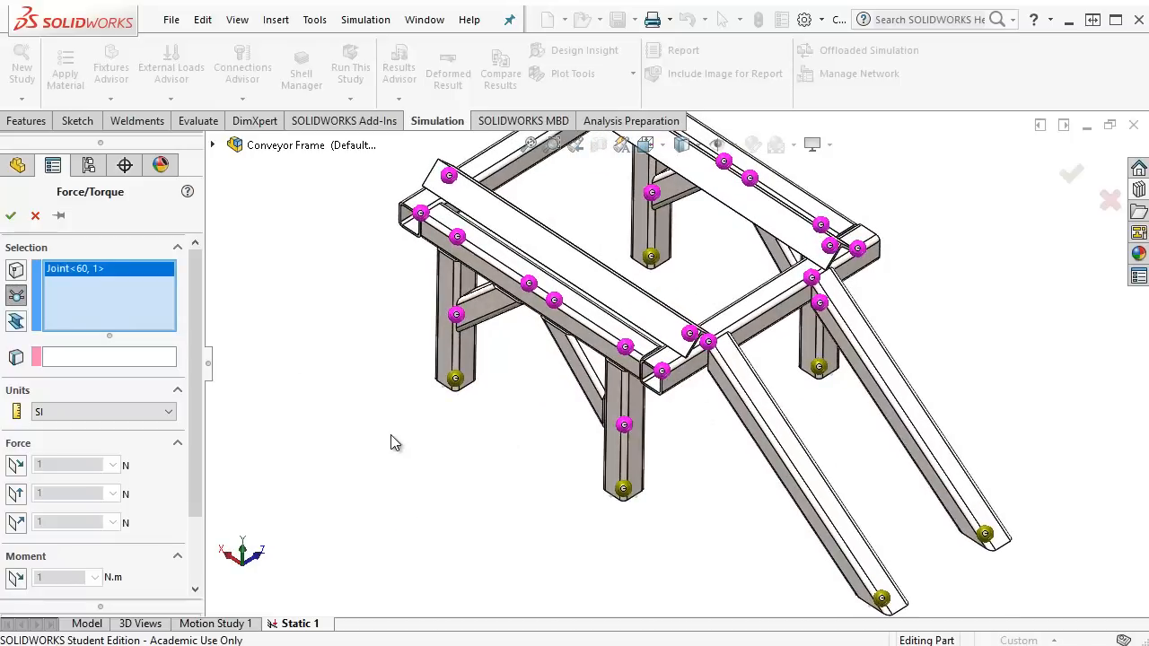
Step: Use the Front plane as the direction reference and set a force of 50000 N normal to it
click(141, 358)
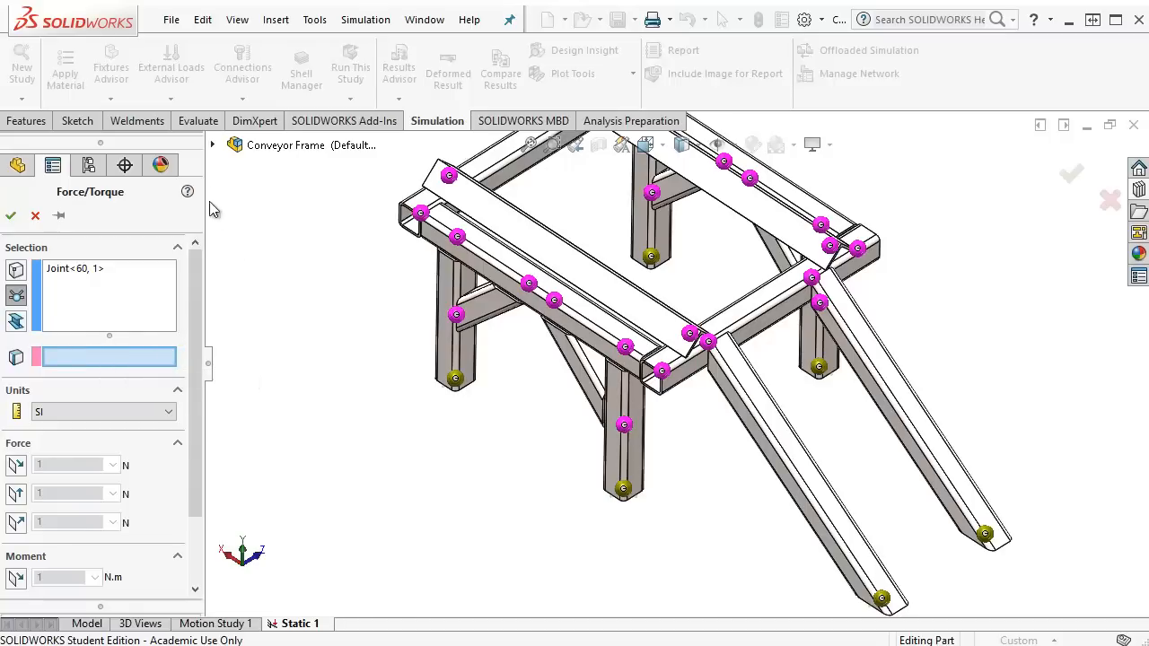
click(213, 146)
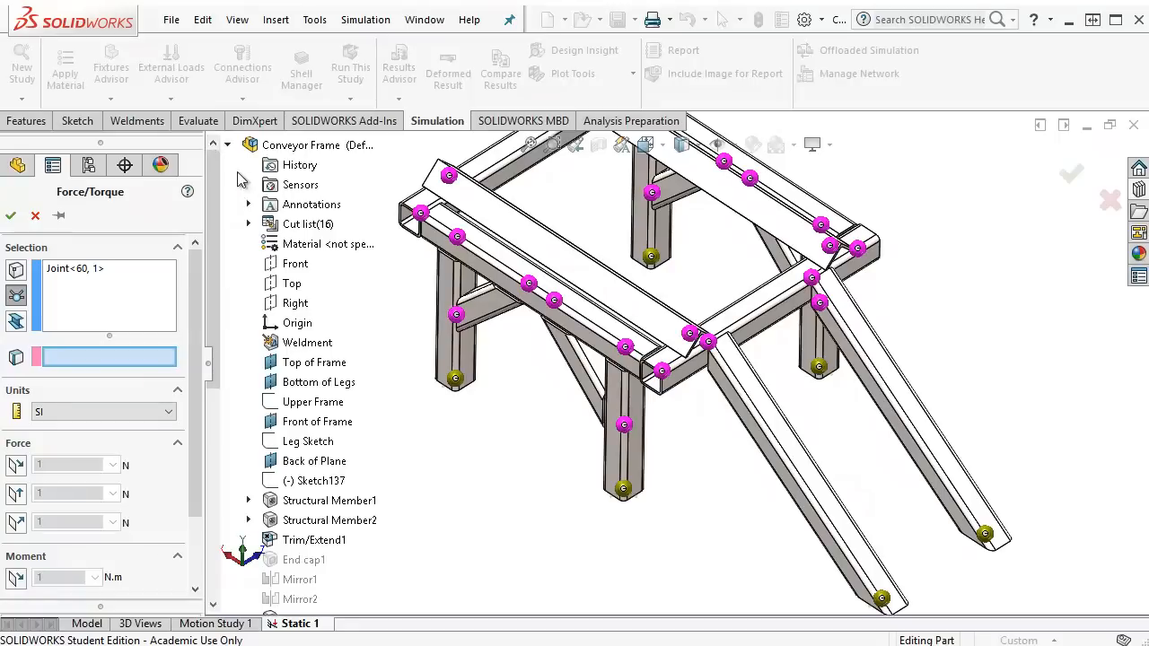
click(299, 272)
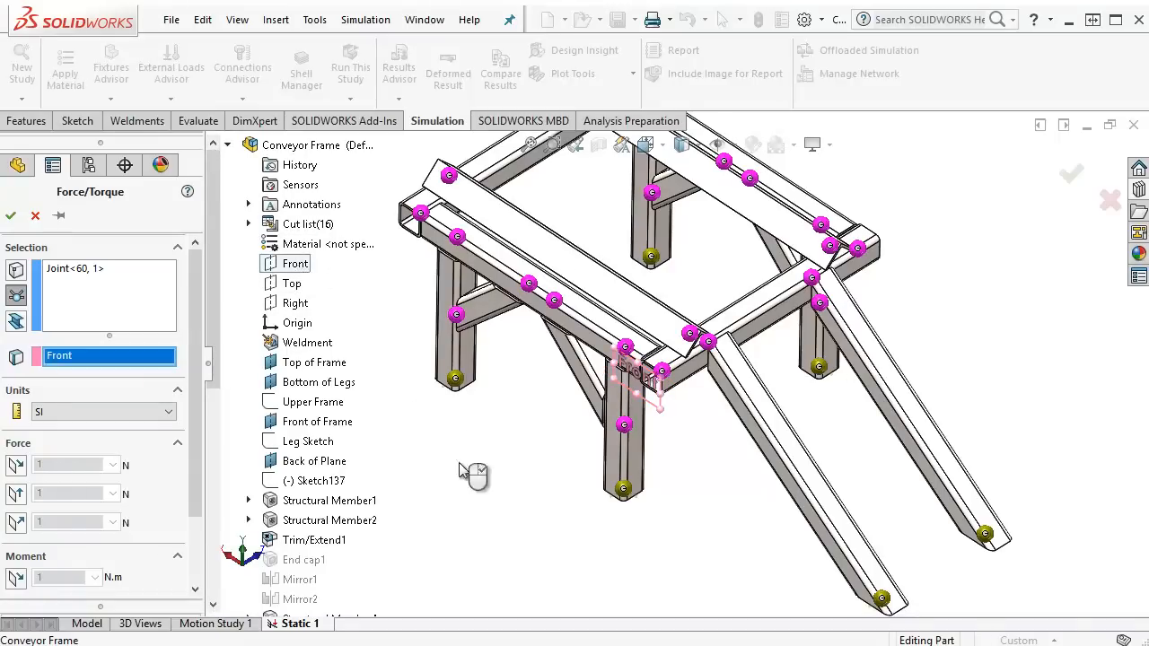
middle_drag(508, 493, 496, 469)
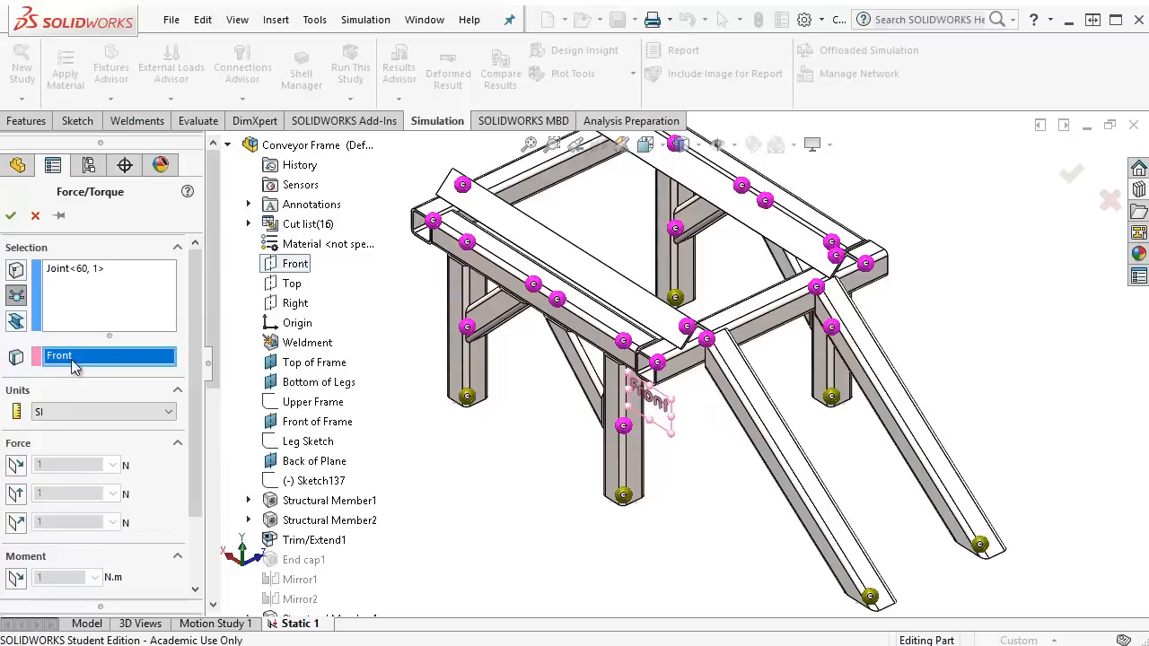
click(18, 524)
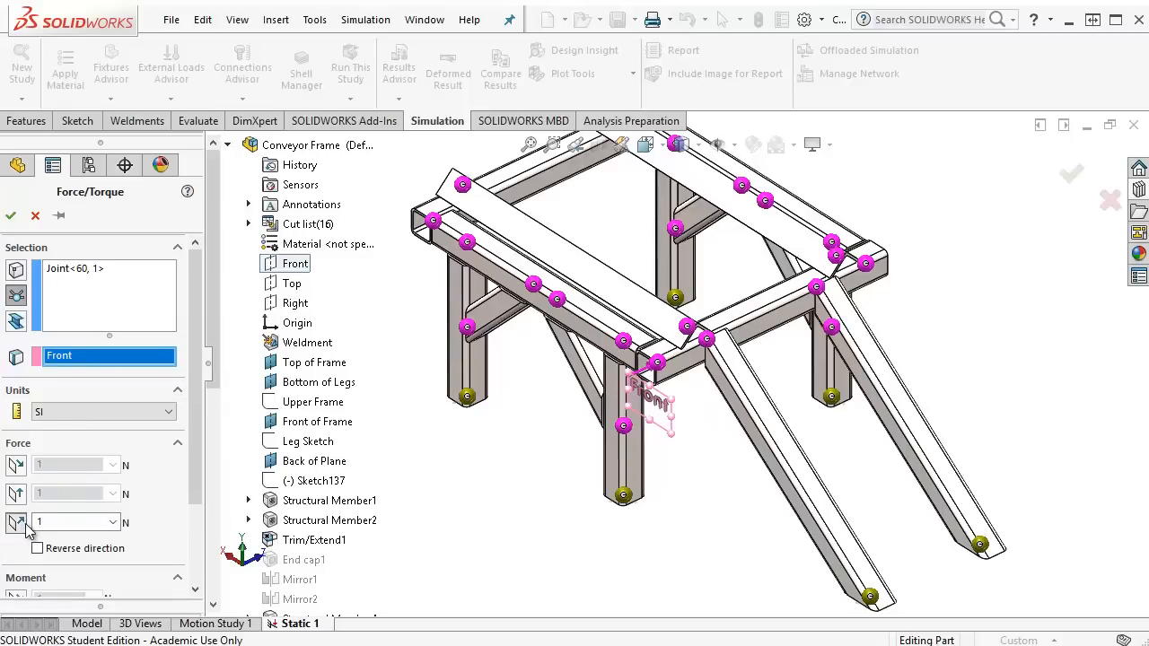
double_click(54, 524)
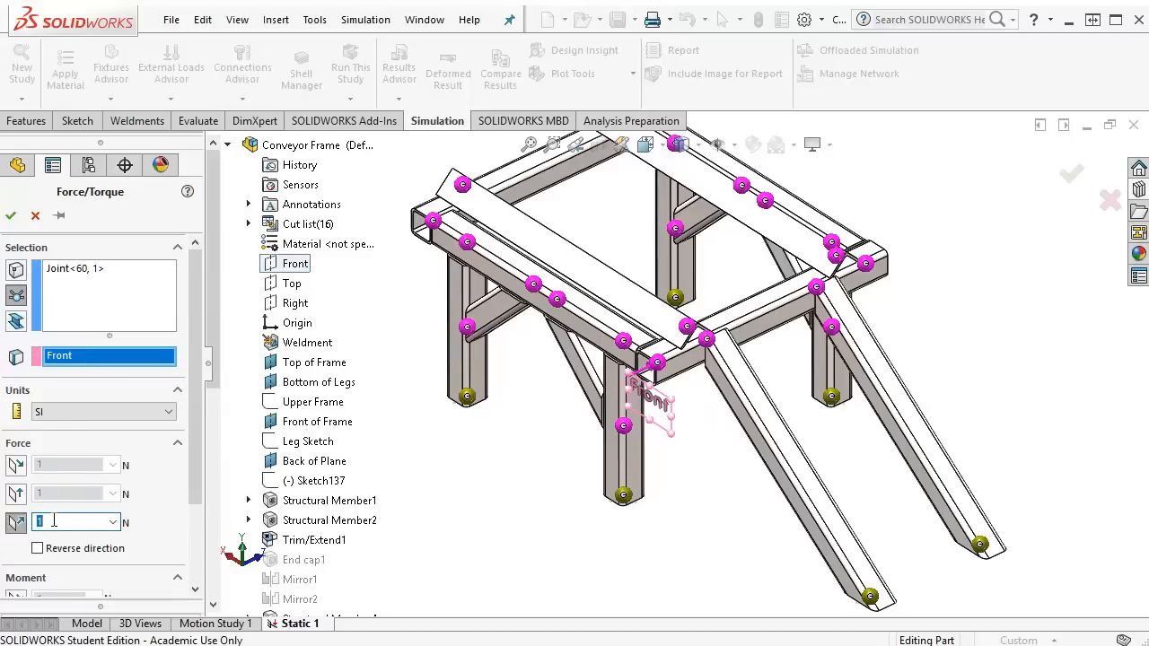
text(50000)
Step: Add a moment of 20000 N.m normal to the Front plane at the same joint and accept the load
drag(195, 372, 179, 485)
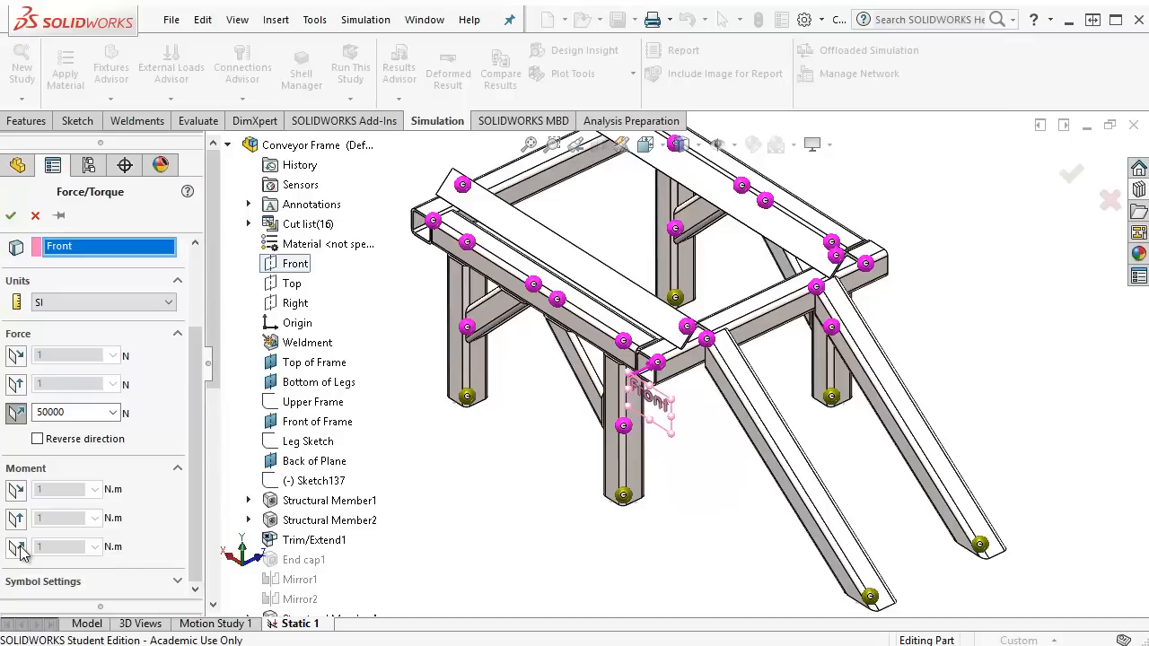
scroll(21, 551, up, 3)
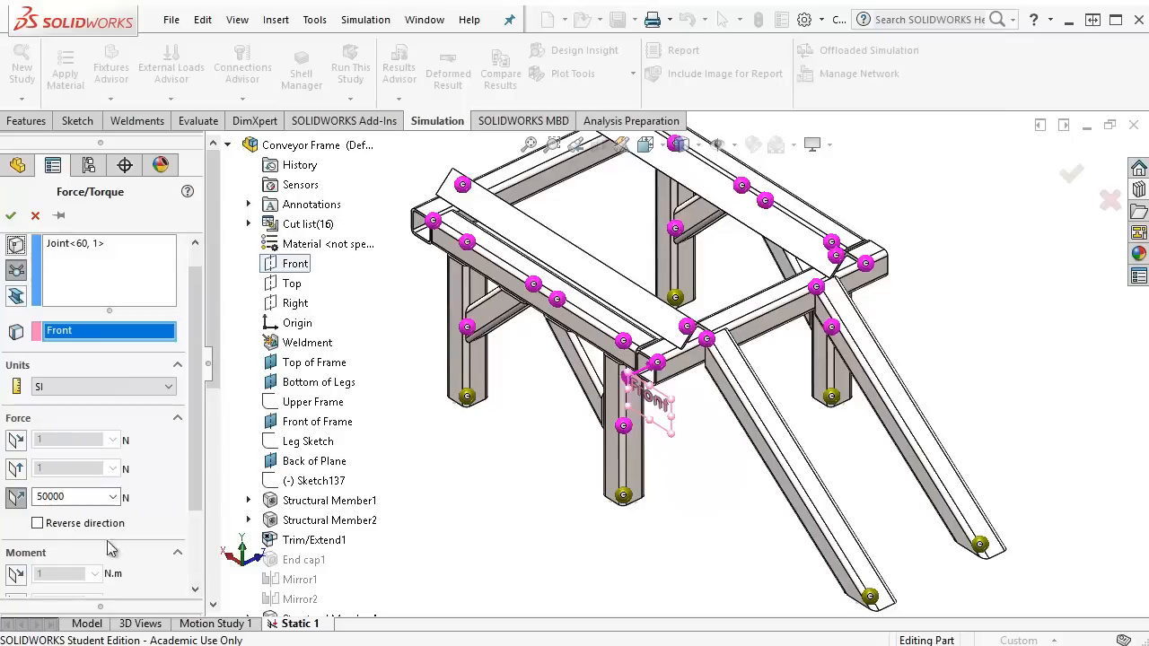
scroll(642, 388, down, 1)
scroll(639, 384, down, 3)
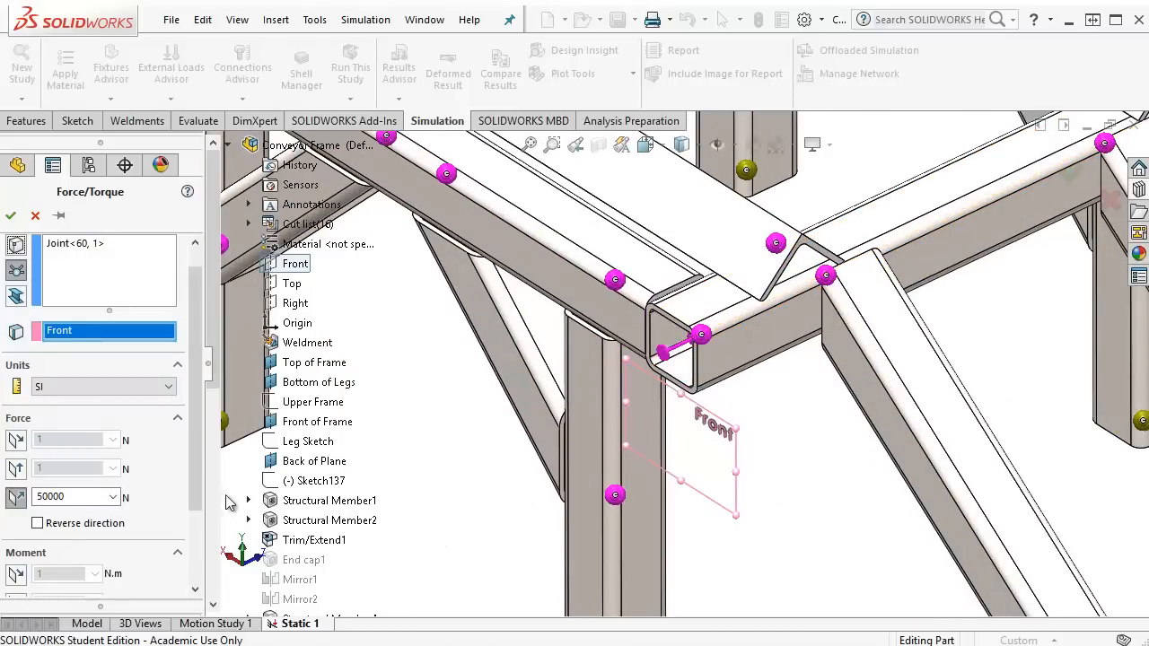
drag(194, 457, 199, 552)
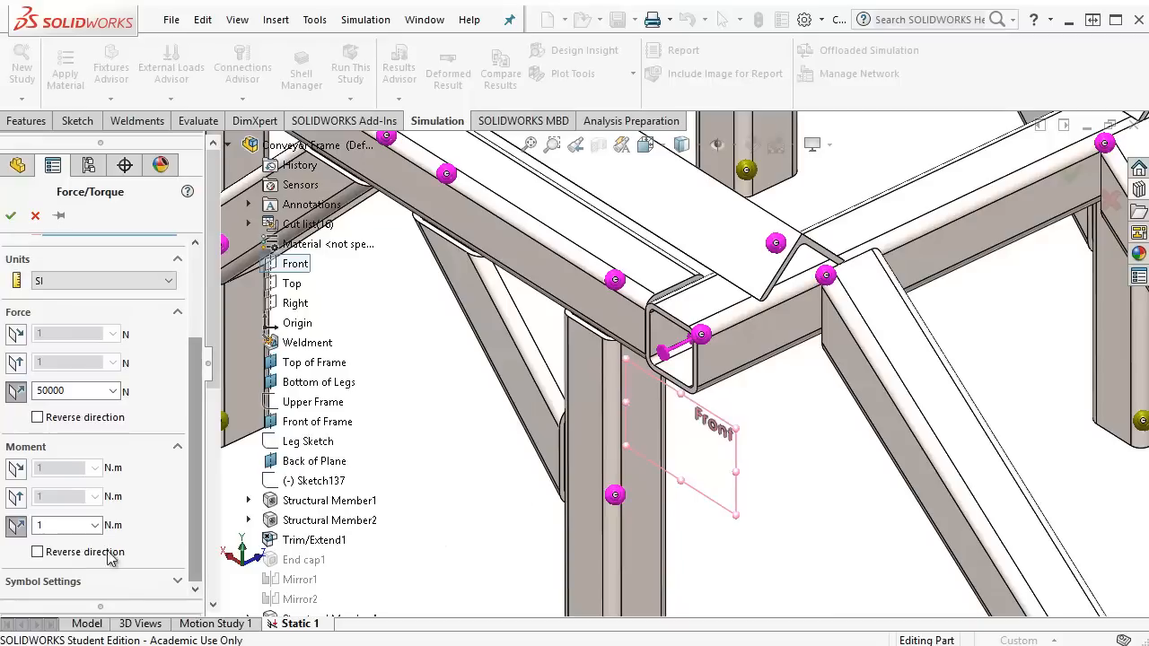
double_click(64, 527)
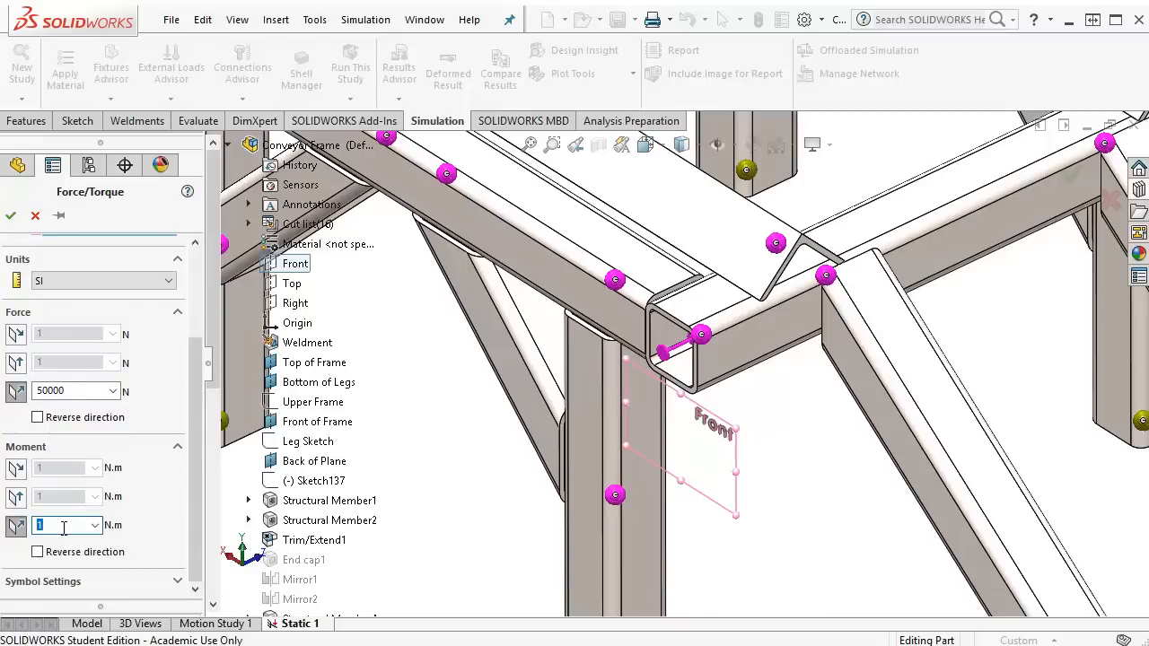
text(20000)
click(9, 220)
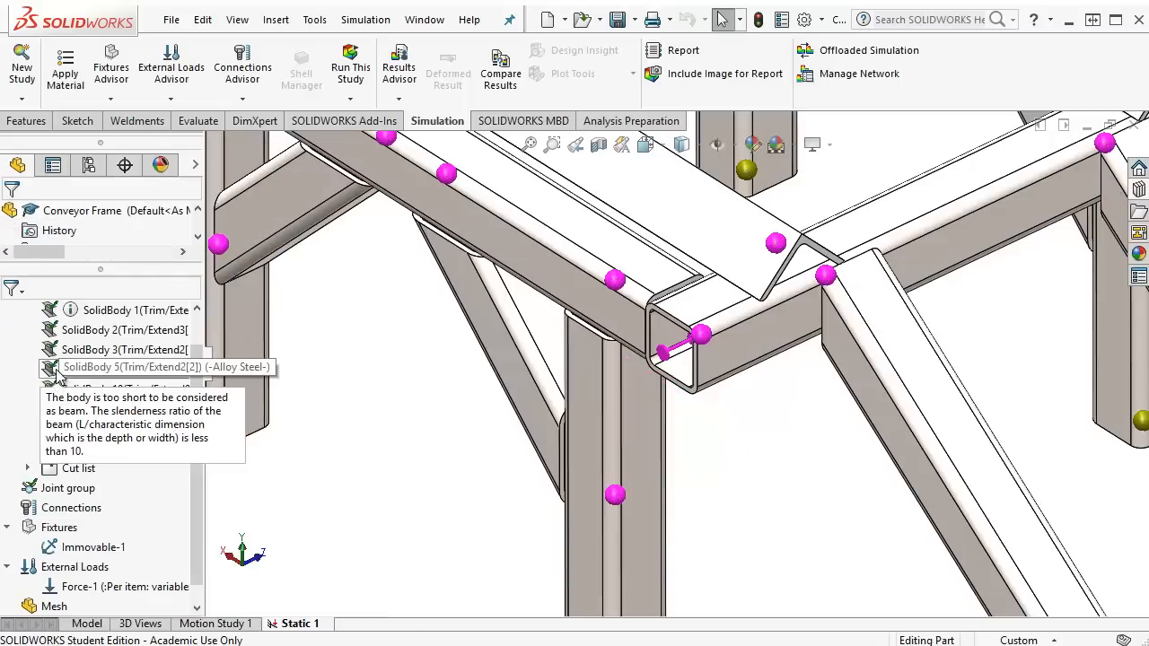
Step: Start a second force load on beams and select the two long angle members lying on top of the upper frame
right_click(80, 571)
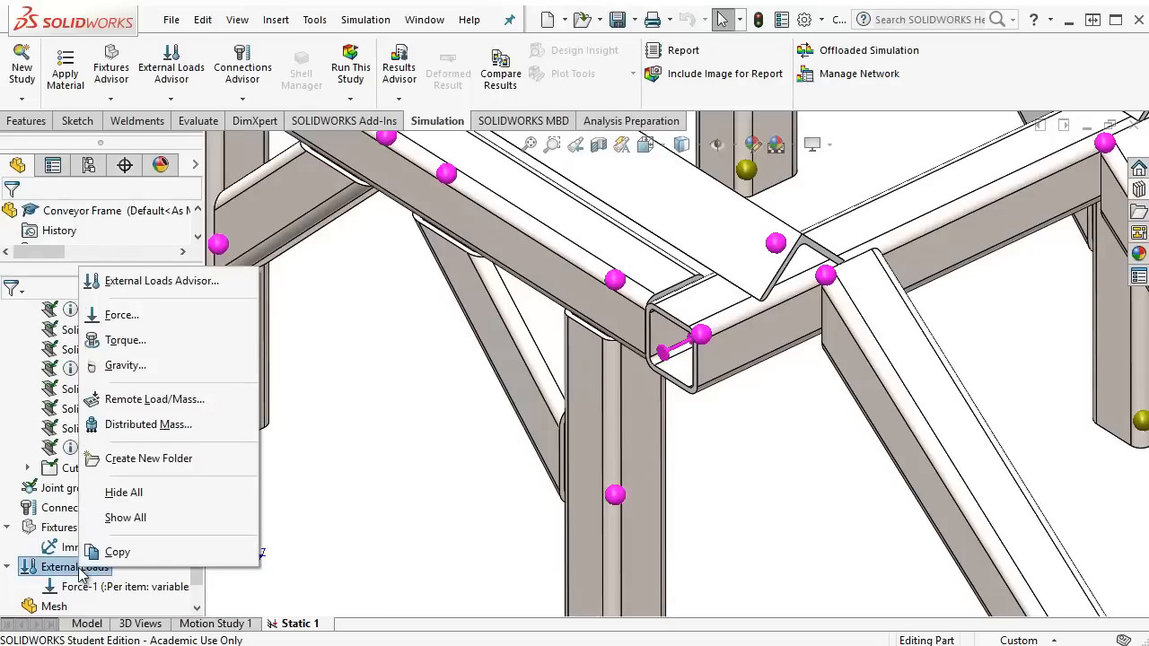
click(124, 323)
scroll(413, 418, up, 2)
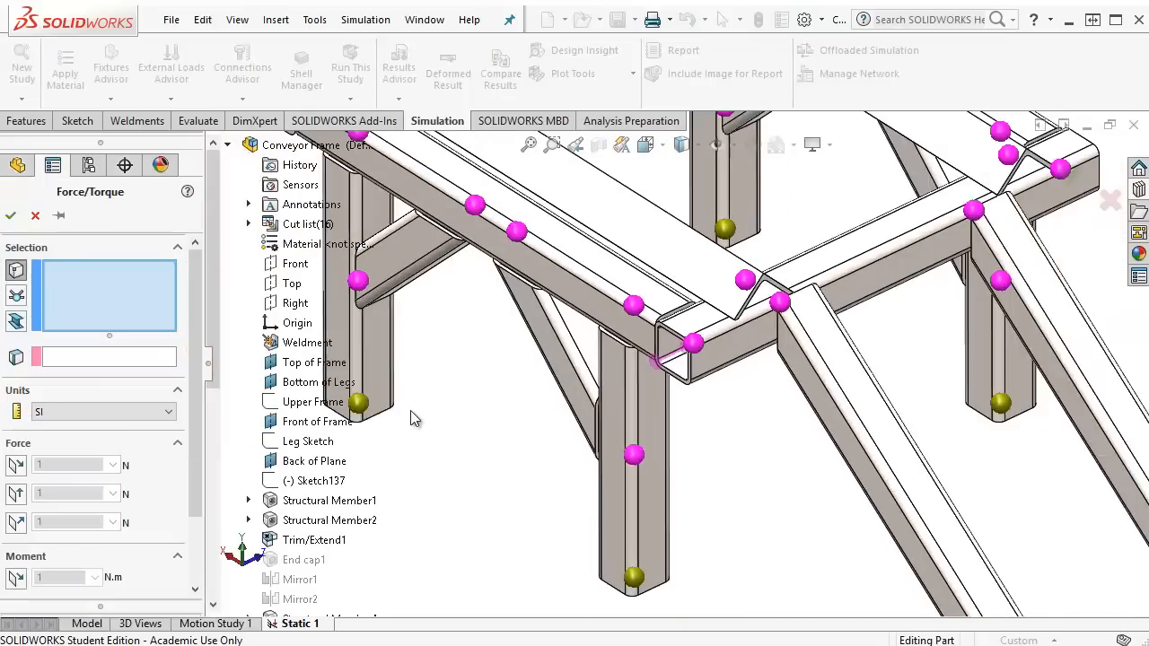
scroll(415, 419, up, 3)
scroll(693, 181, up, 3)
scroll(708, 196, down, 1)
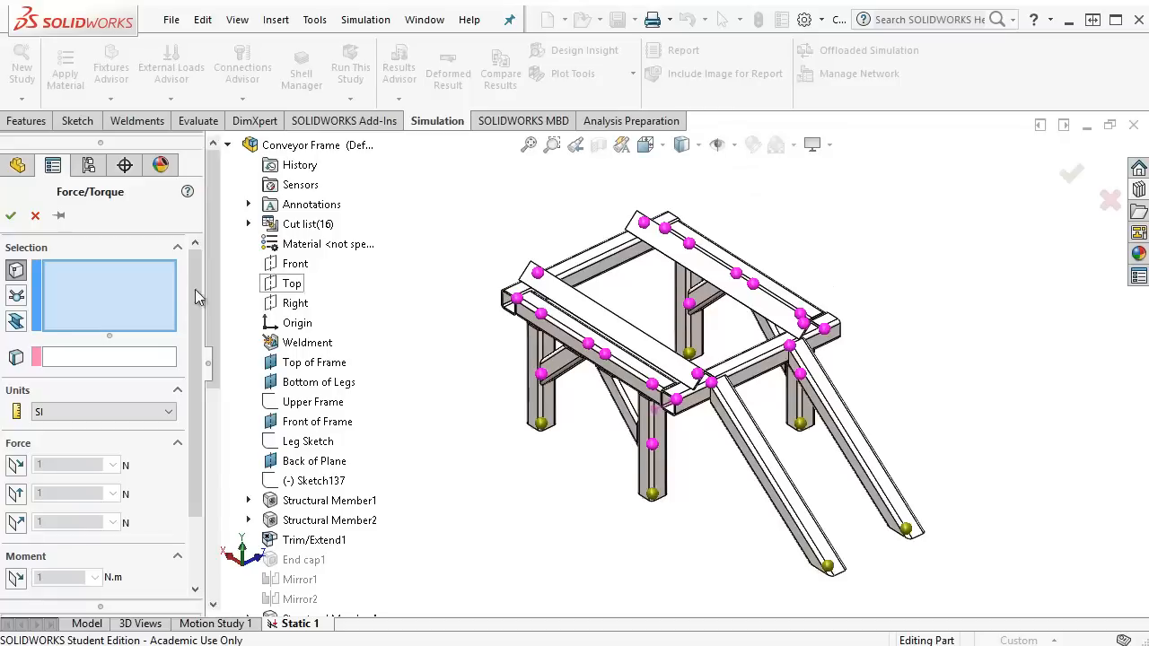
click(17, 321)
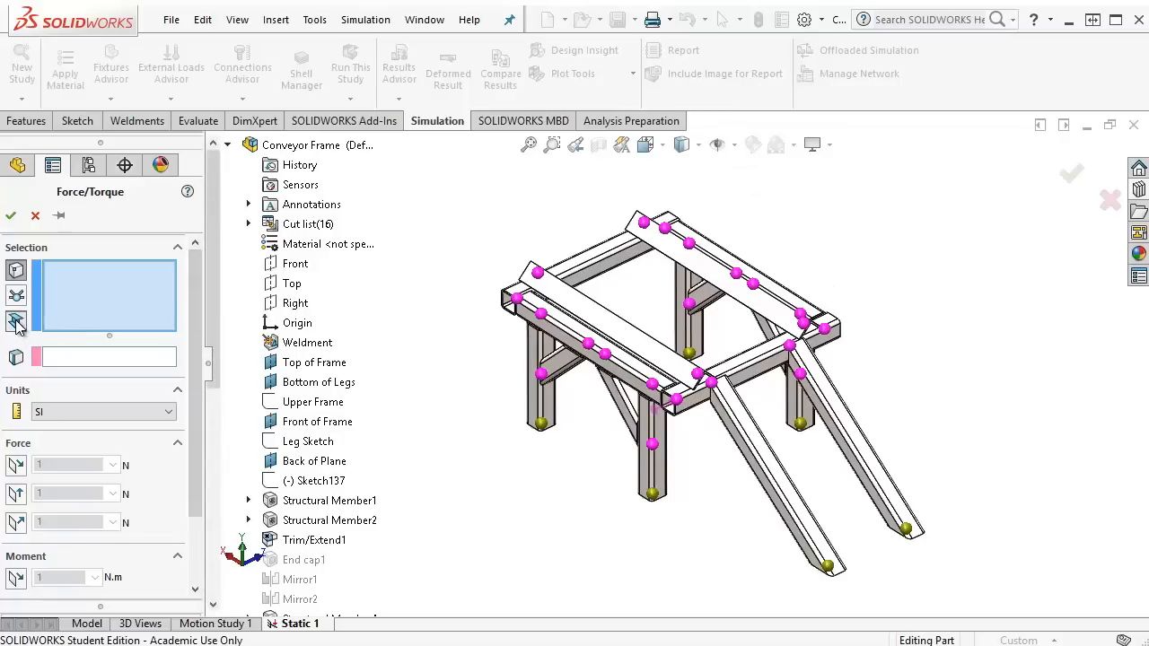
click(620, 325)
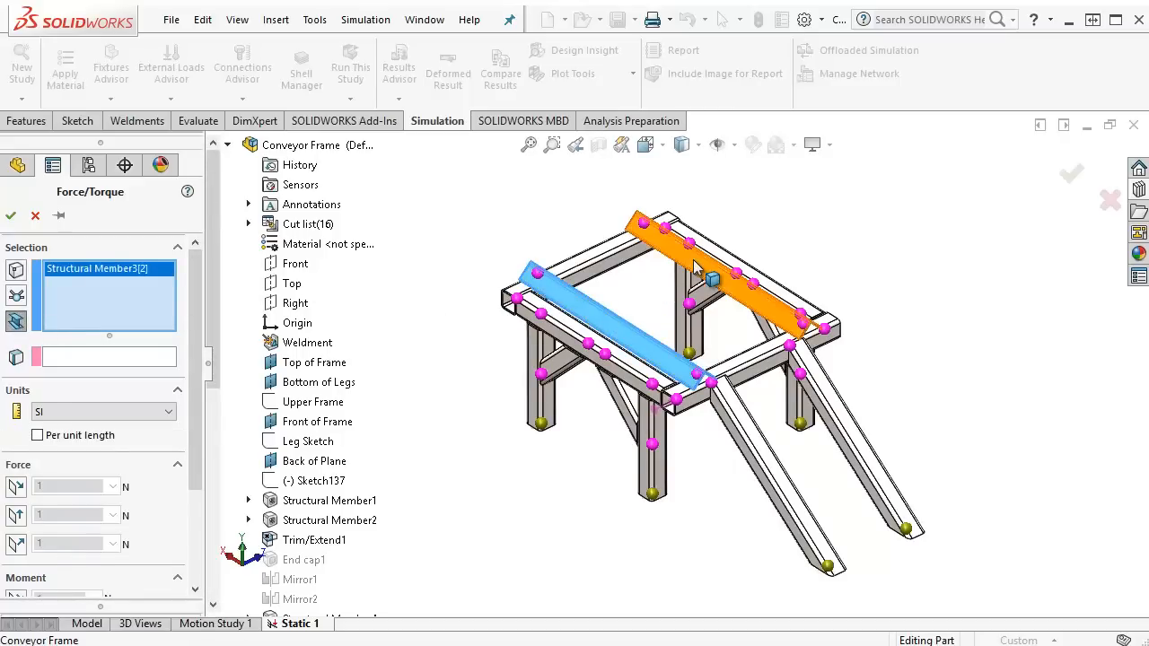
click(709, 271)
middle_drag(465, 435, 470, 396)
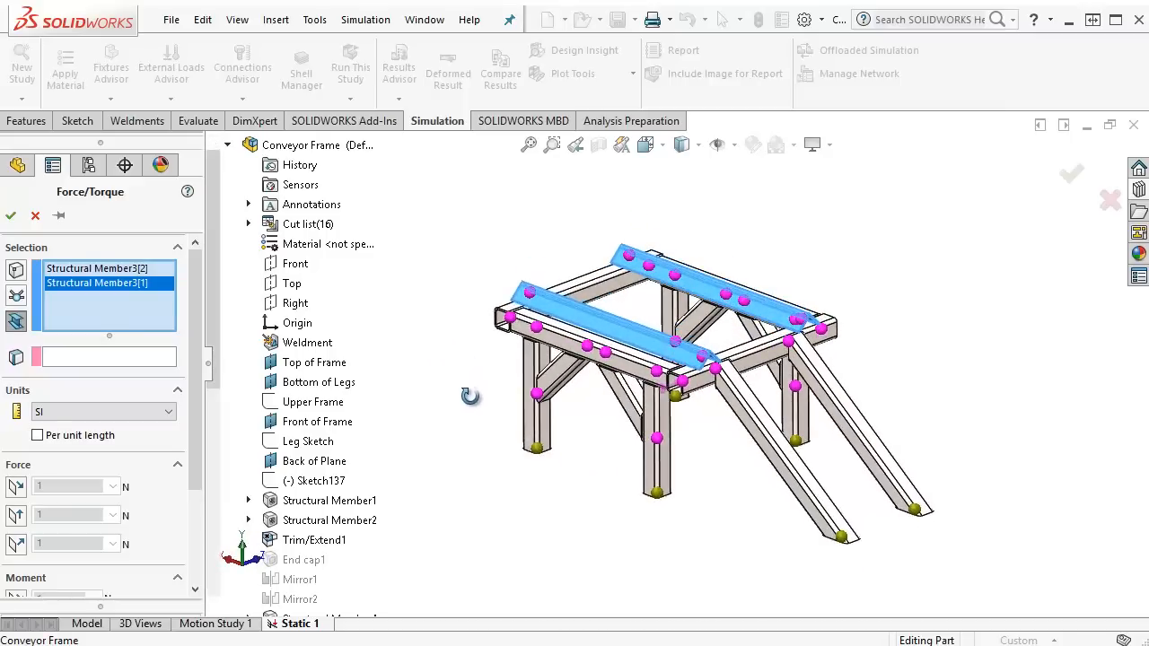
Step: Use the Top plane as the direction reference and set a reversed force of 15000 N normal to it
click(128, 359)
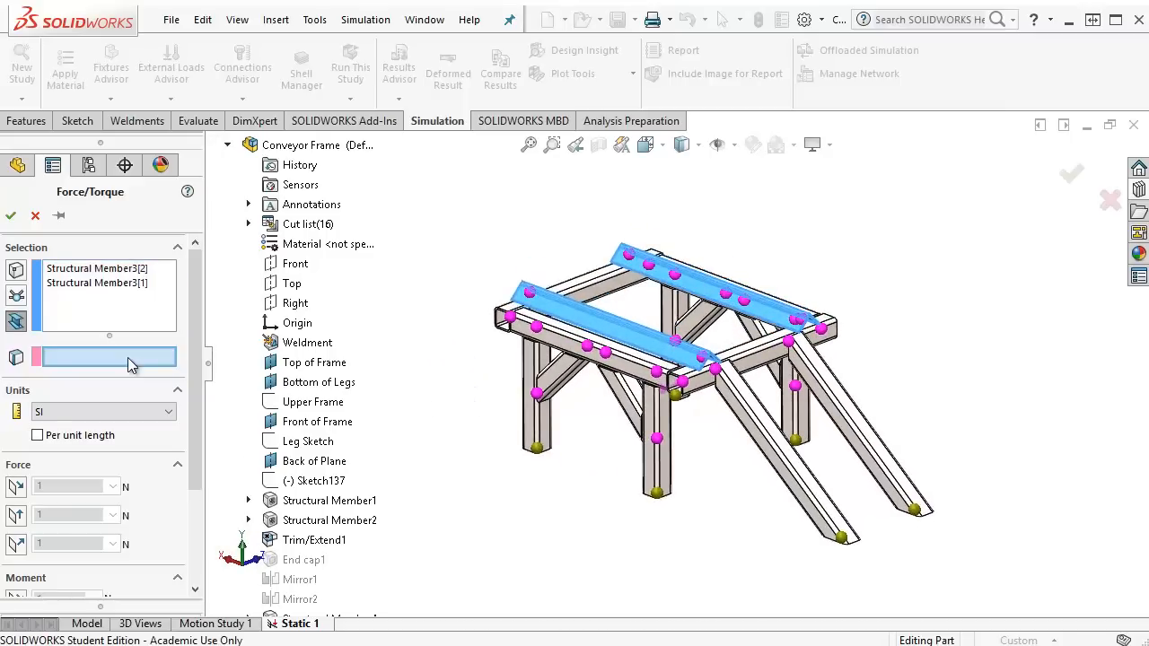
click(293, 284)
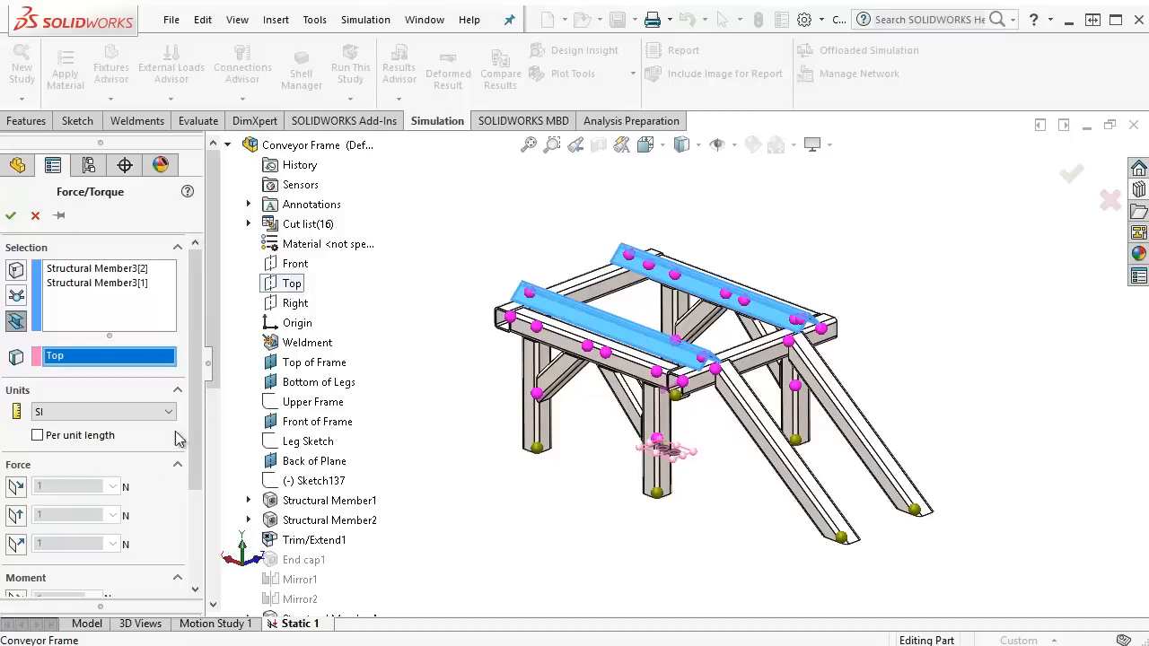
click(13, 547)
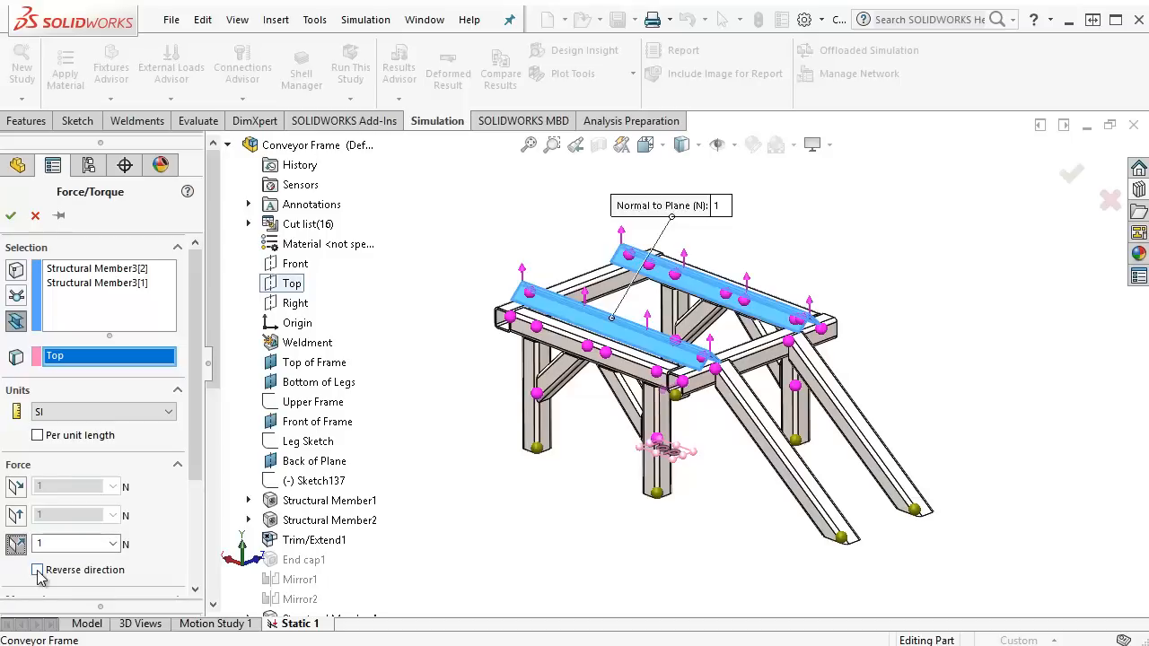
click(38, 570)
double_click(51, 546)
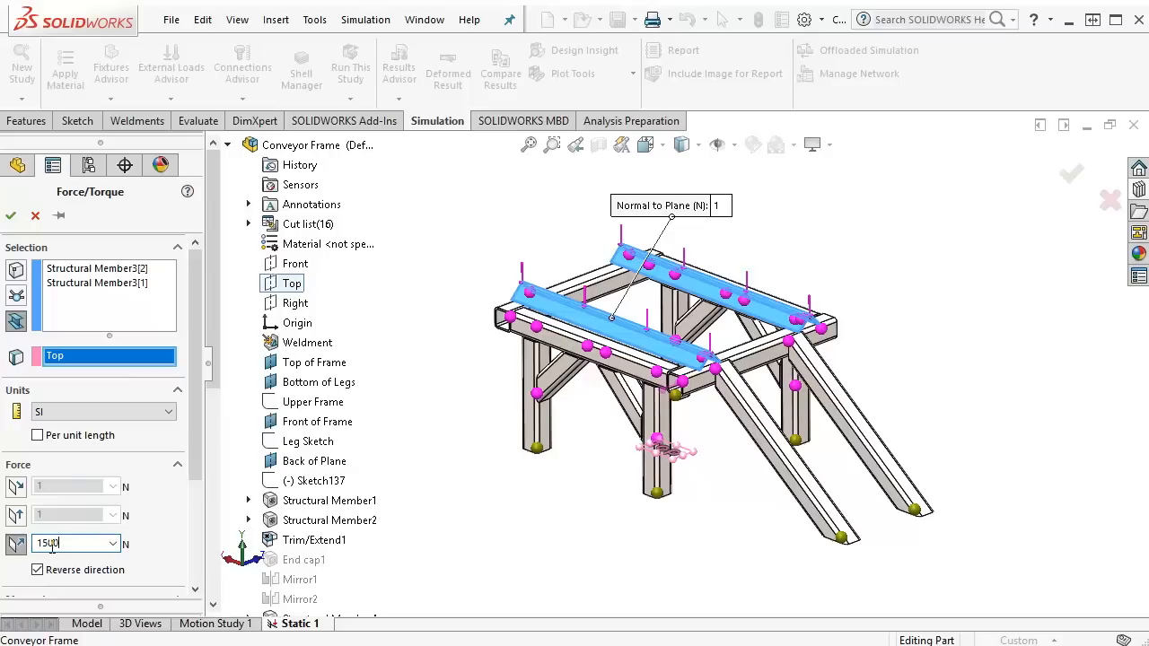
text(15000)
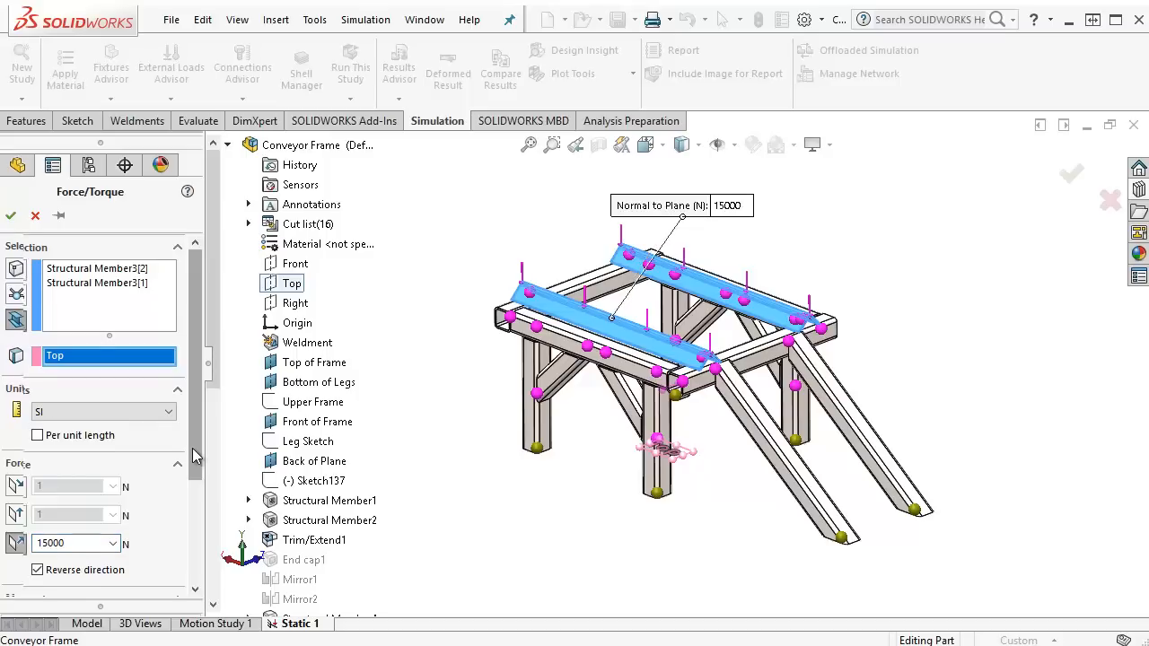
Step: Try a nonuniform distribution for the load, view its distribution types and turn the option off again
drag(196, 453, 196, 567)
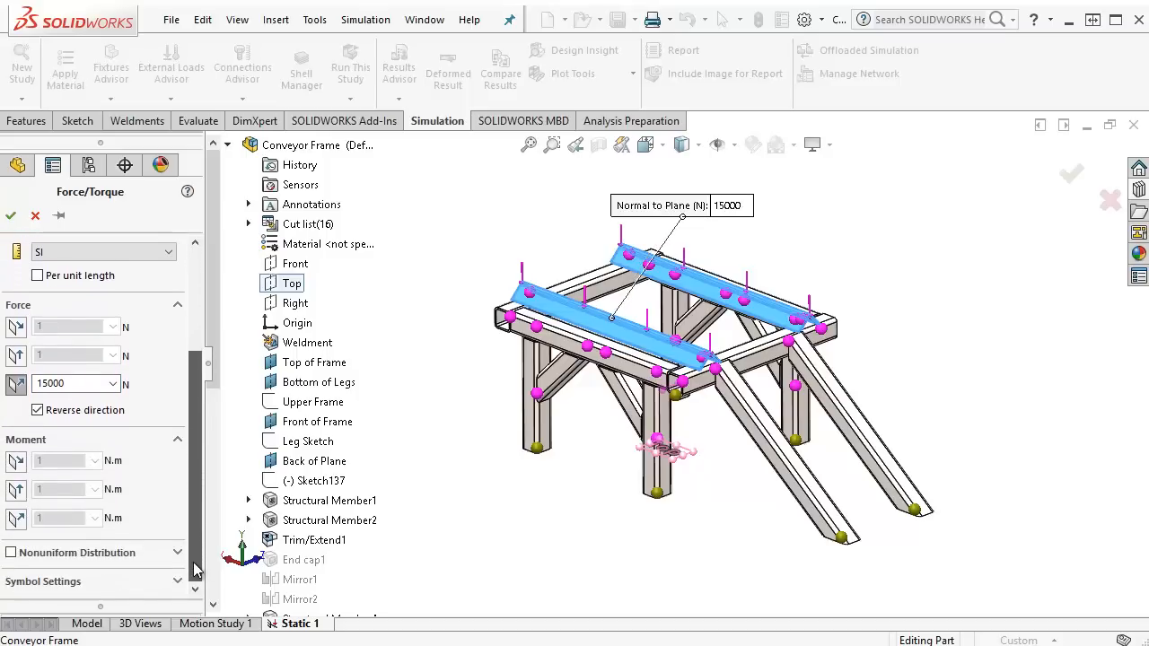
click(12, 554)
drag(197, 519, 202, 570)
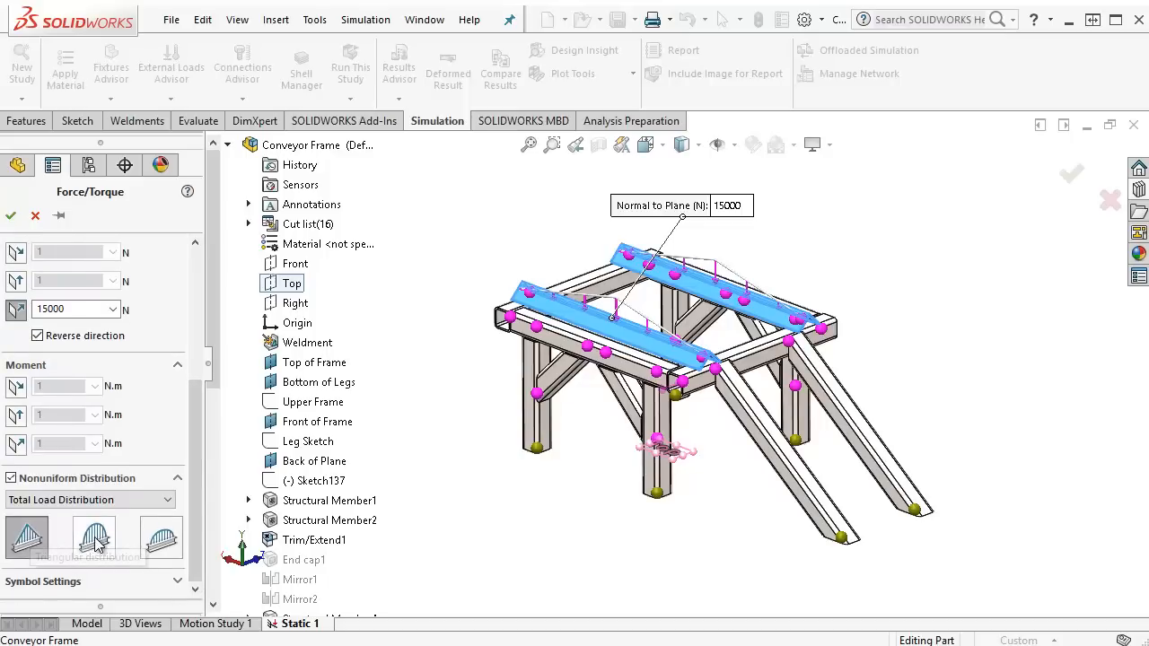
click(167, 502)
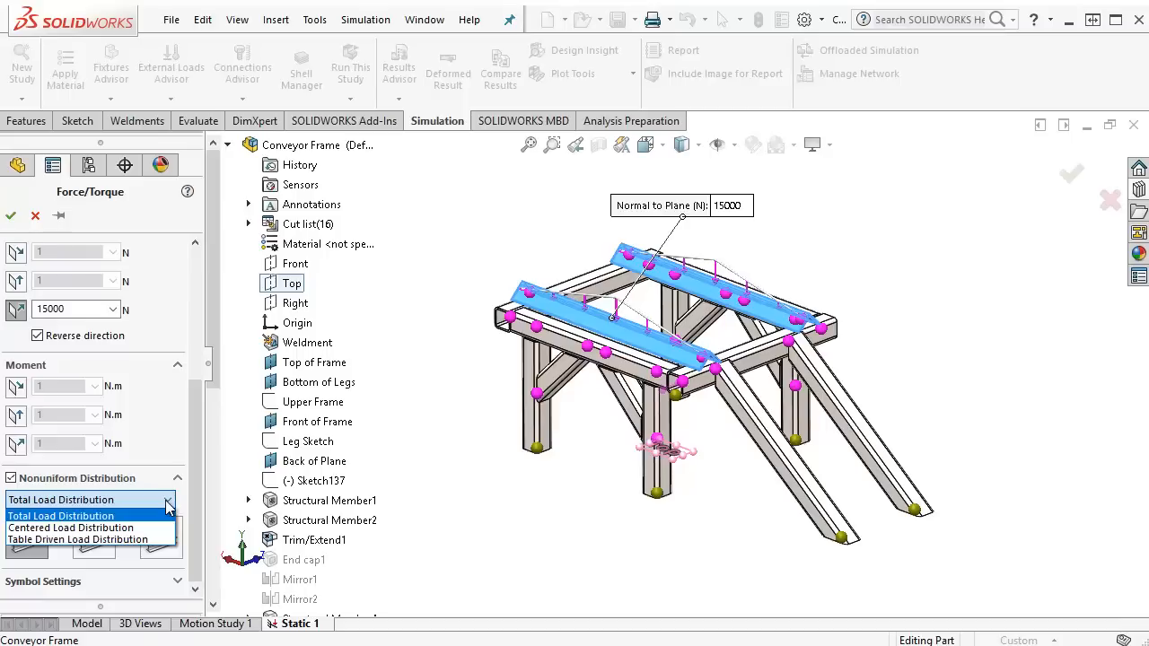
click(13, 482)
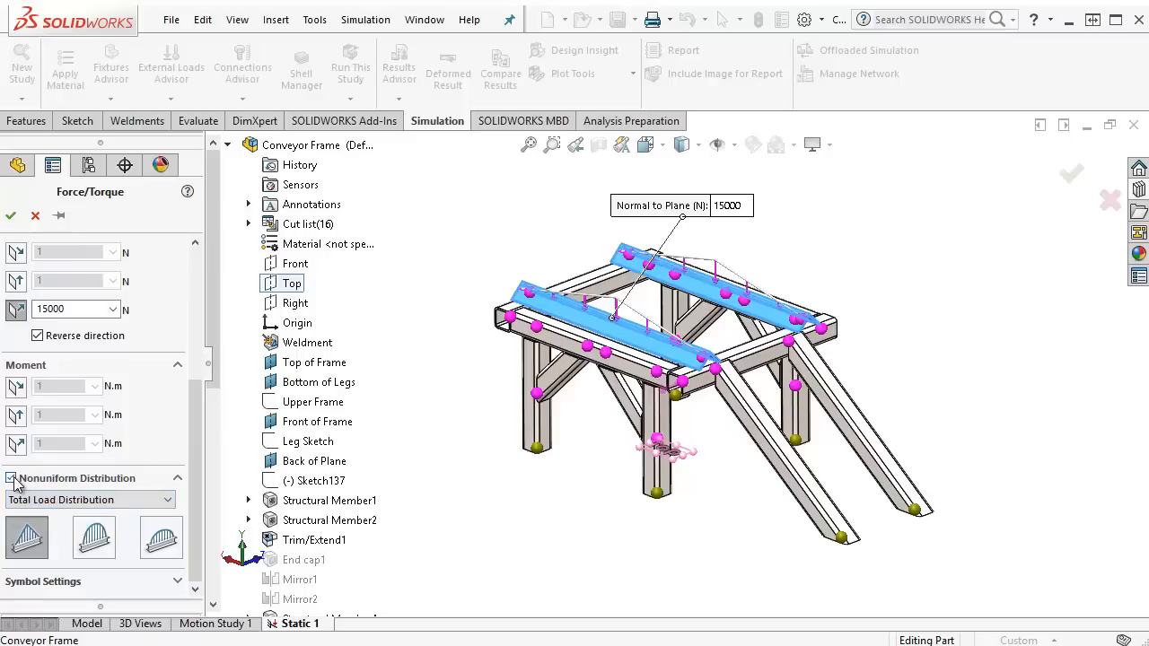
click(11, 479)
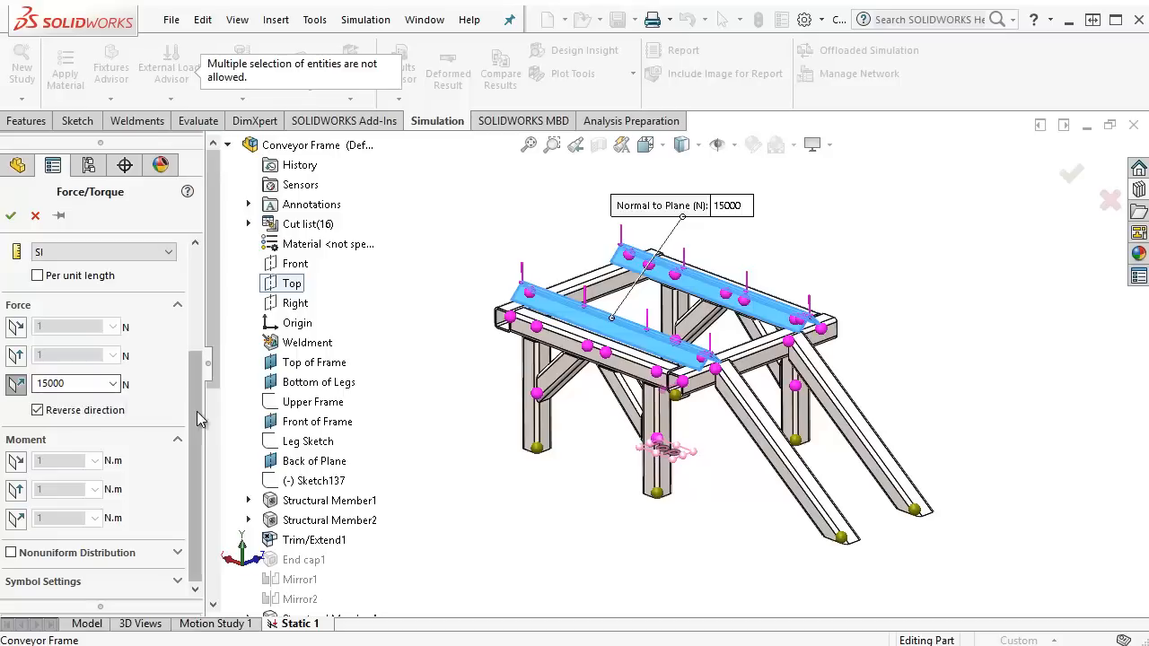
Step: Review the force settings for the two angle members and accept the load
scroll(192, 371, up, 3)
scroll(191, 371, up, 3)
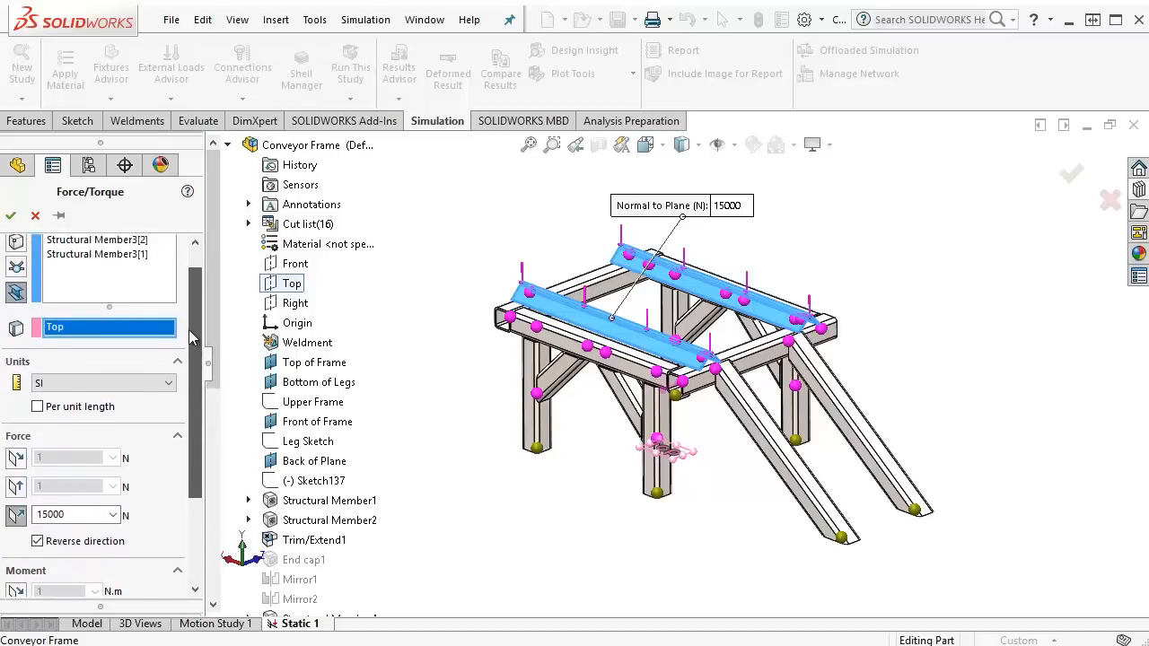
scroll(191, 342, down, 1)
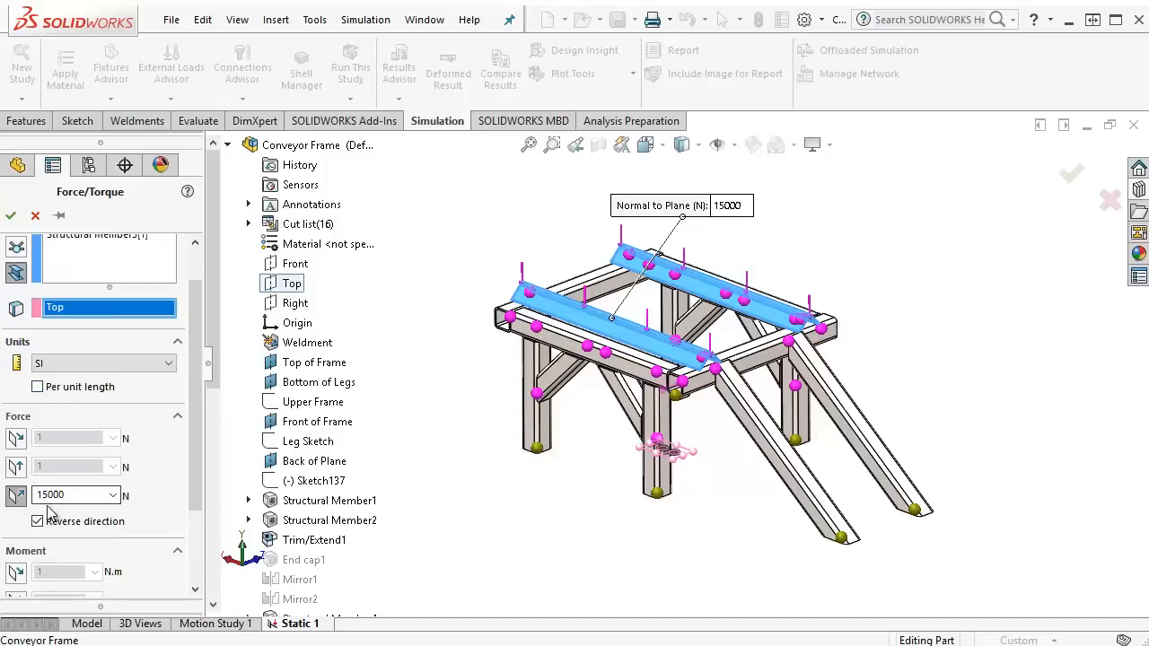
click(11, 223)
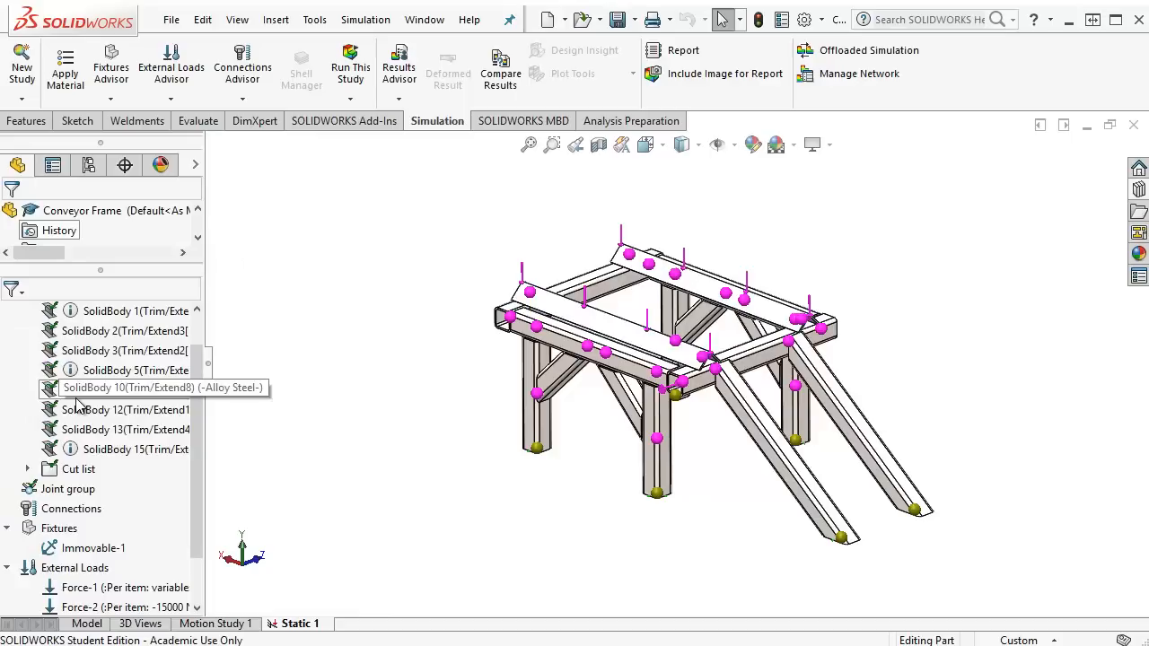
Step: Create the beam mesh for the conveyor frame study
scroll(77, 406, down, 2)
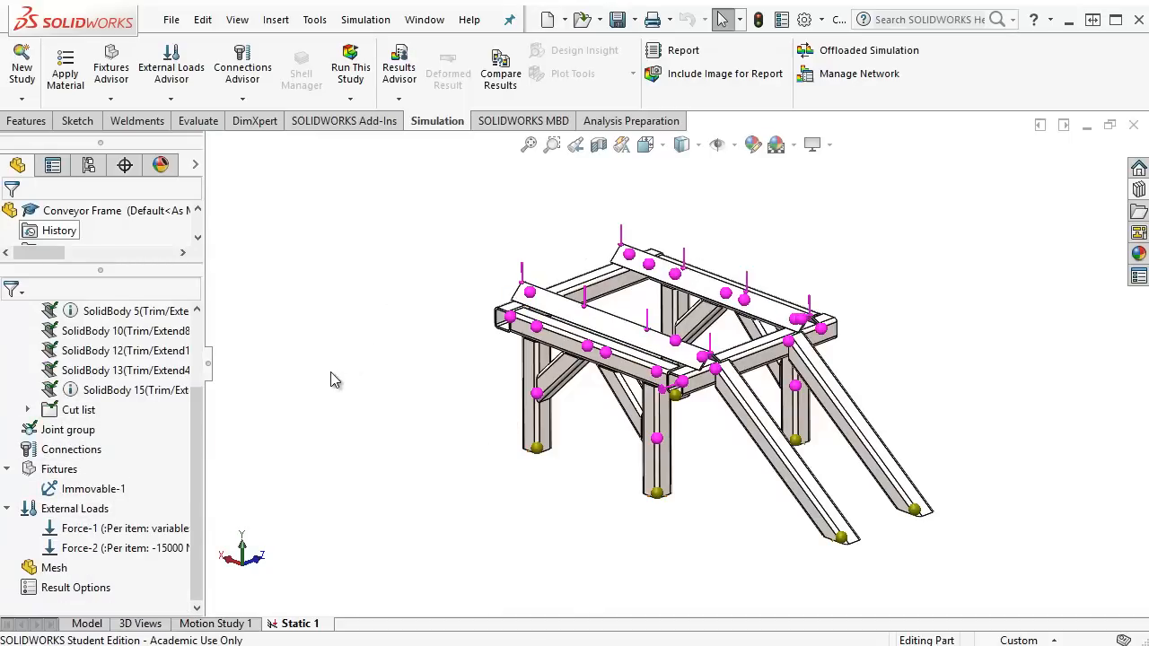
right_click(52, 575)
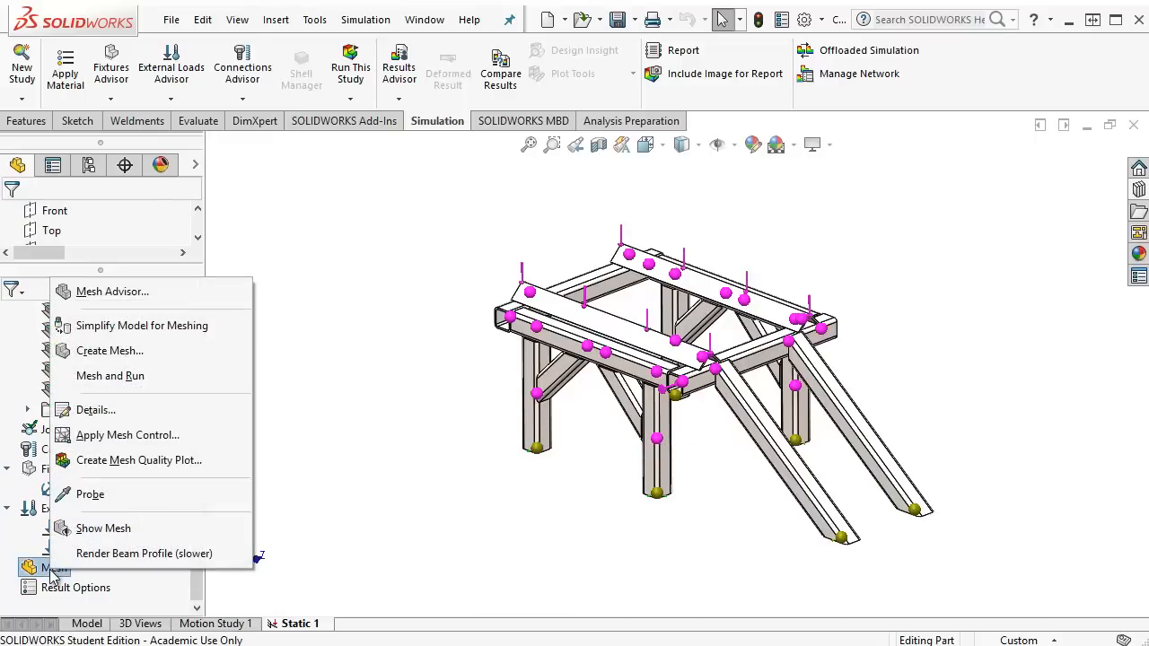
click(110, 351)
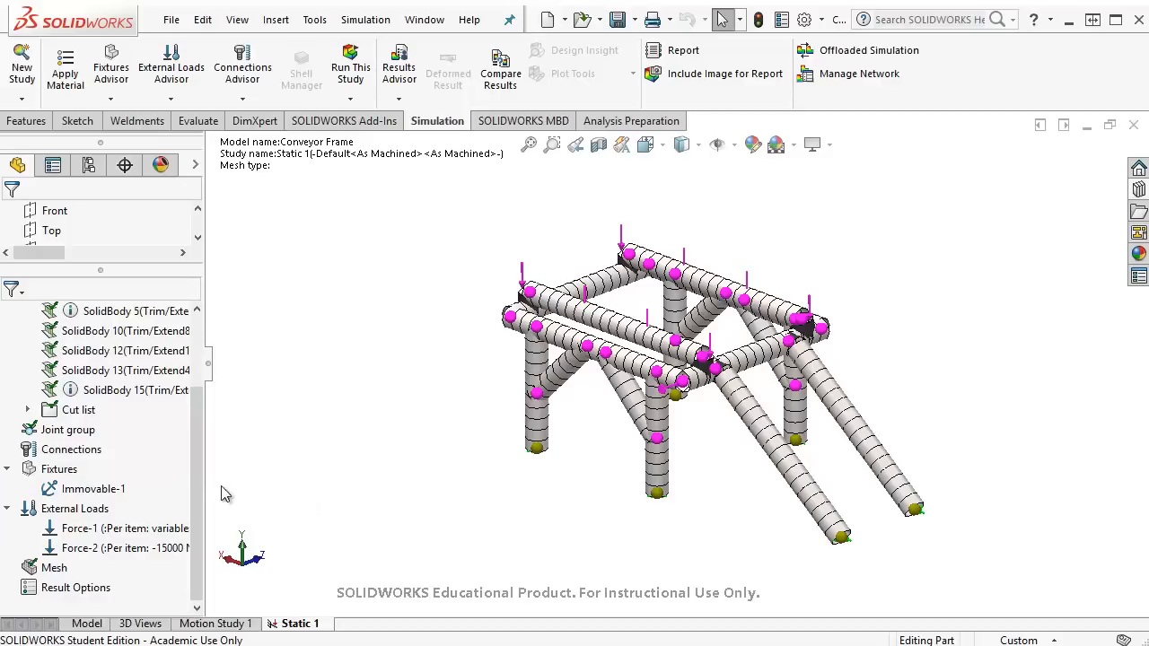
Step: Run the Static 1 study to solve the meshed frame
scroll(202, 429, up, 1)
scroll(202, 425, up, 1)
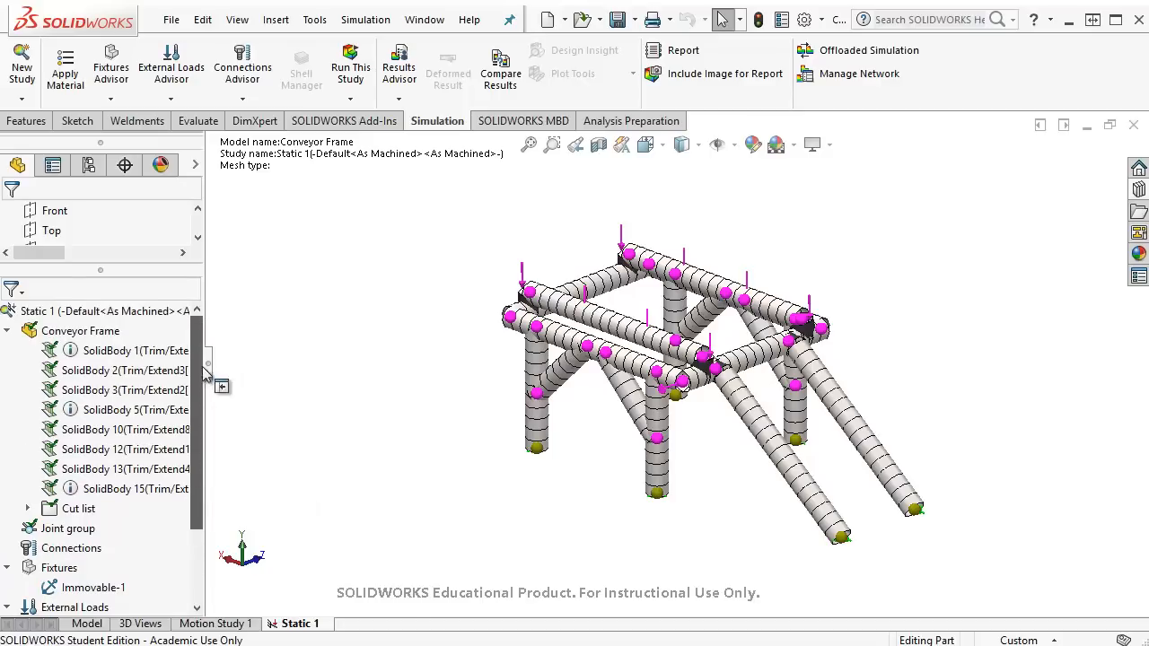
right_click(151, 312)
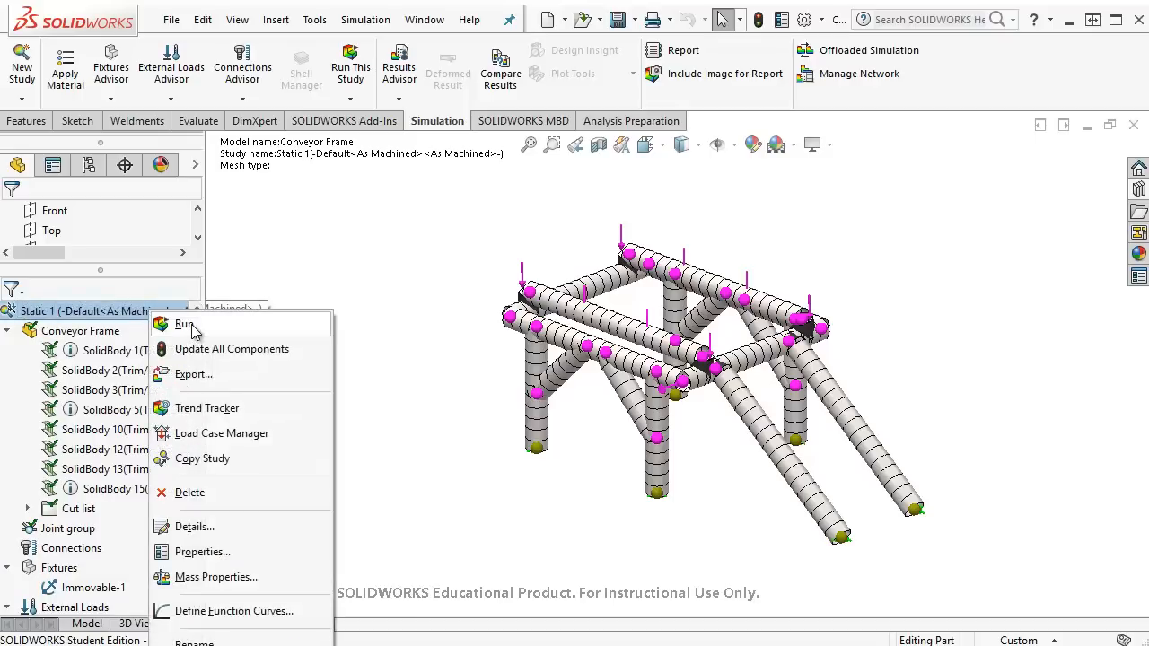
click(185, 325)
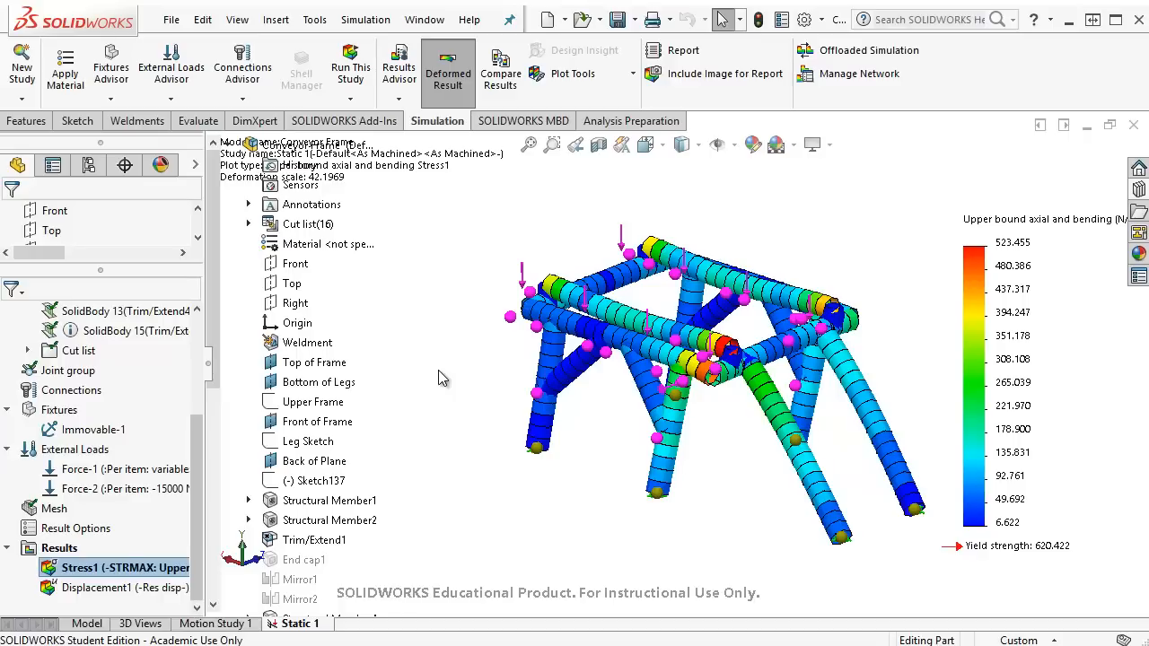
Step: Check the solver messages for the node, element and degree-of-freedom counts, and close them
right_click(68, 551)
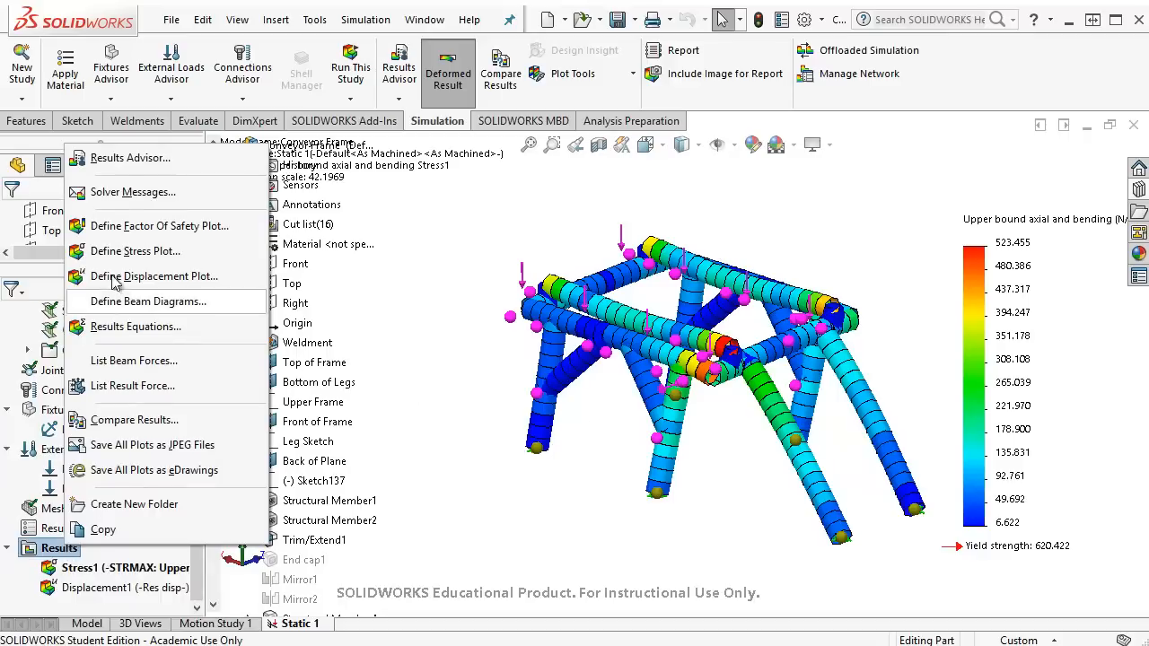
click(139, 193)
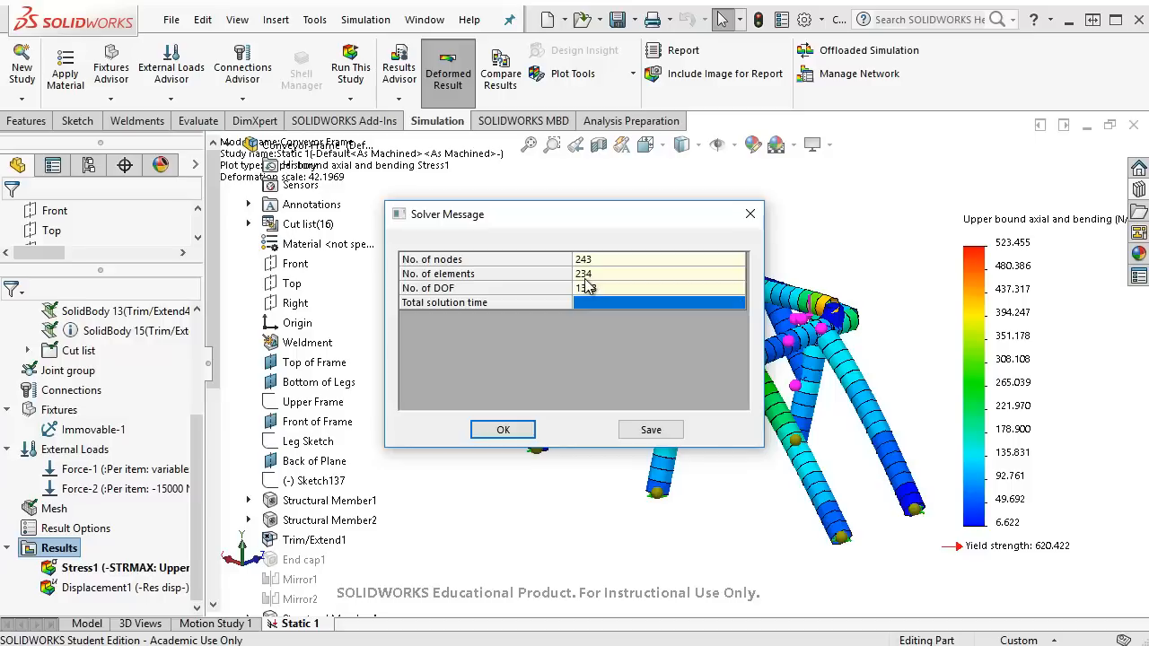
click(504, 431)
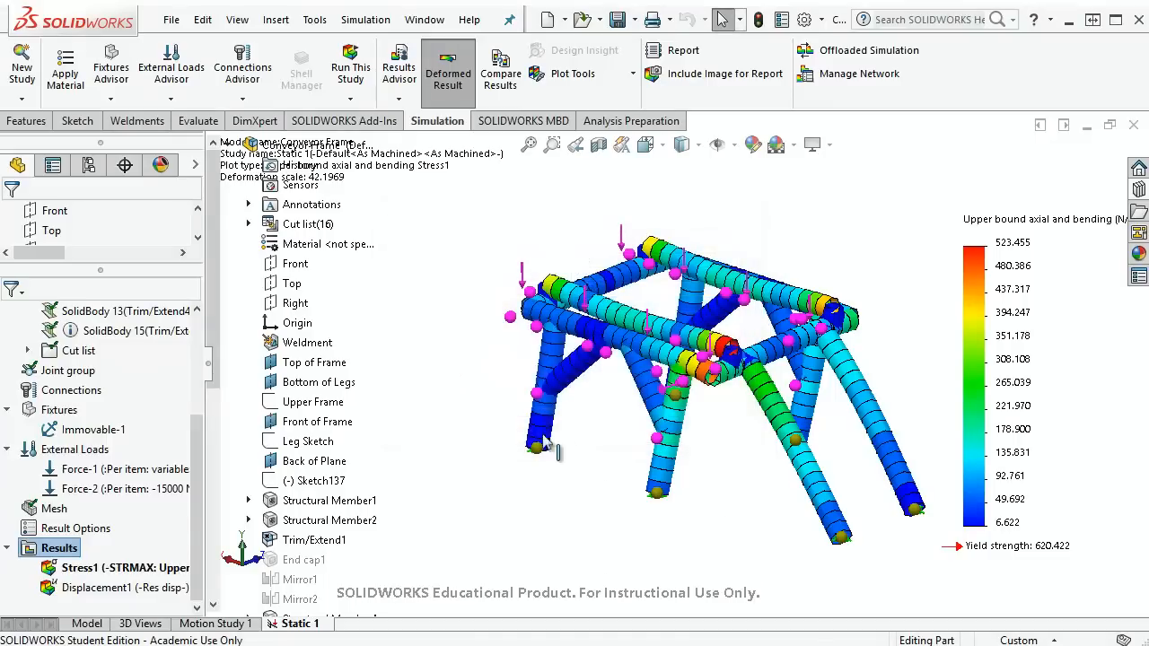
Step: Examine the upper bound axial and bending stress plot on the deformed frame, and display the resultant displacement plot
scroll(753, 476, up, 1)
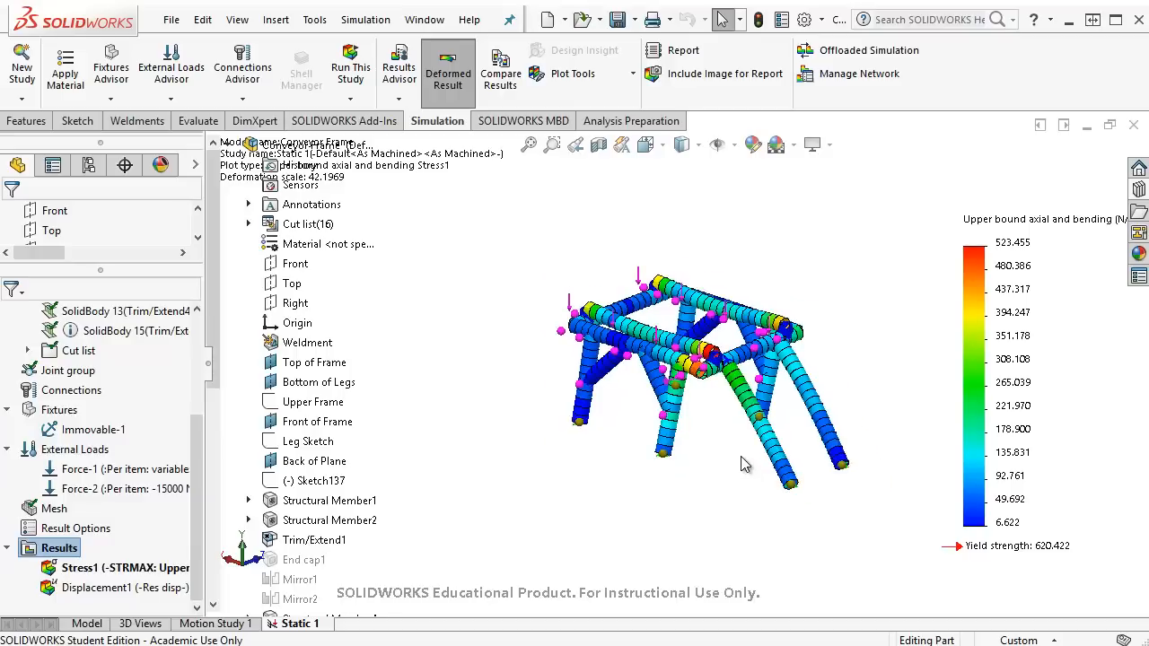
mouse_move(744, 461)
middle_down()
mouse_move(673, 440)
mouse_move(687, 432)
mouse_move(709, 476)
mouse_move(744, 469)
mouse_move(739, 500)
mouse_move(738, 470)
middle_up()
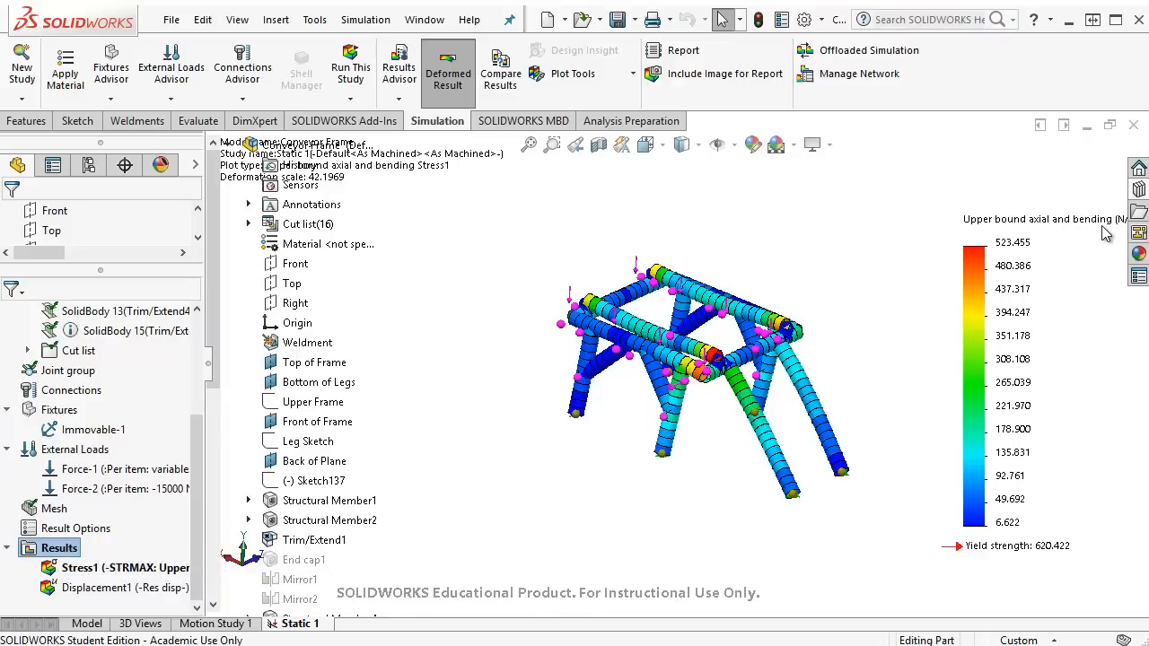
mouse_move(774, 272)
middle_down()
mouse_move(770, 228)
mouse_move(748, 274)
mouse_move(769, 236)
mouse_move(774, 277)
middle_up()
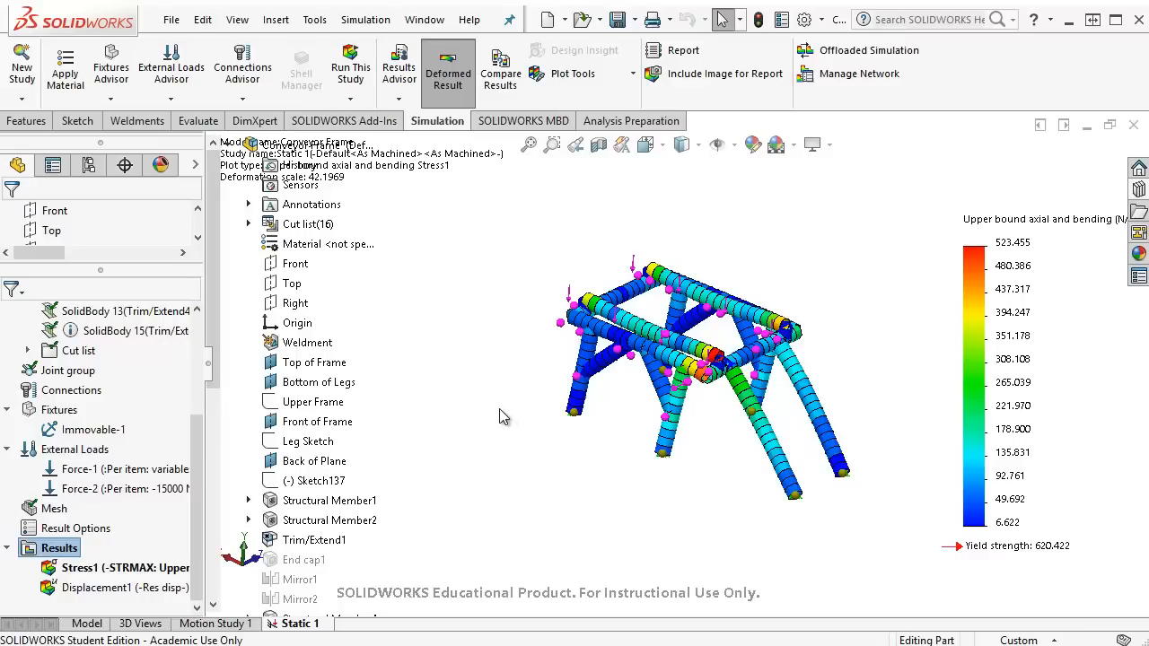
mouse_move(499, 408)
middle_down()
mouse_move(486, 360)
mouse_move(495, 446)
mouse_move(483, 389)
mouse_move(491, 417)
middle_up()
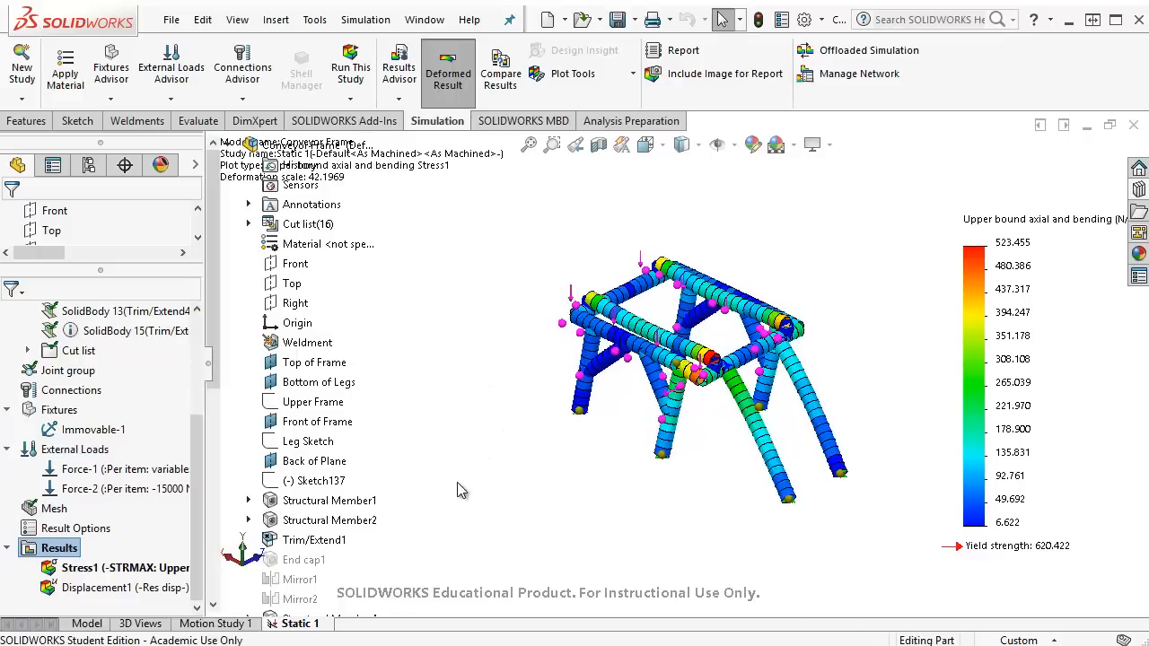
double_click(114, 592)
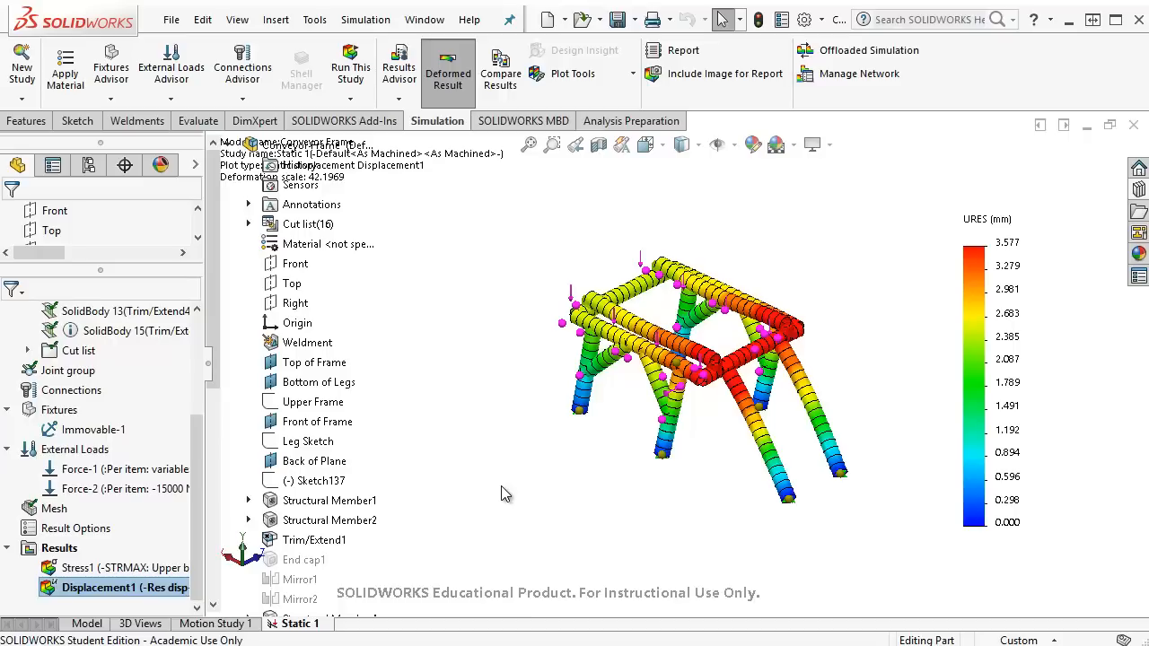
Step: Add a stress plot of axial and bending stress in N/mm^2 (MPa) with the beam profile rendered and automatic deformed shape
right_click(66, 554)
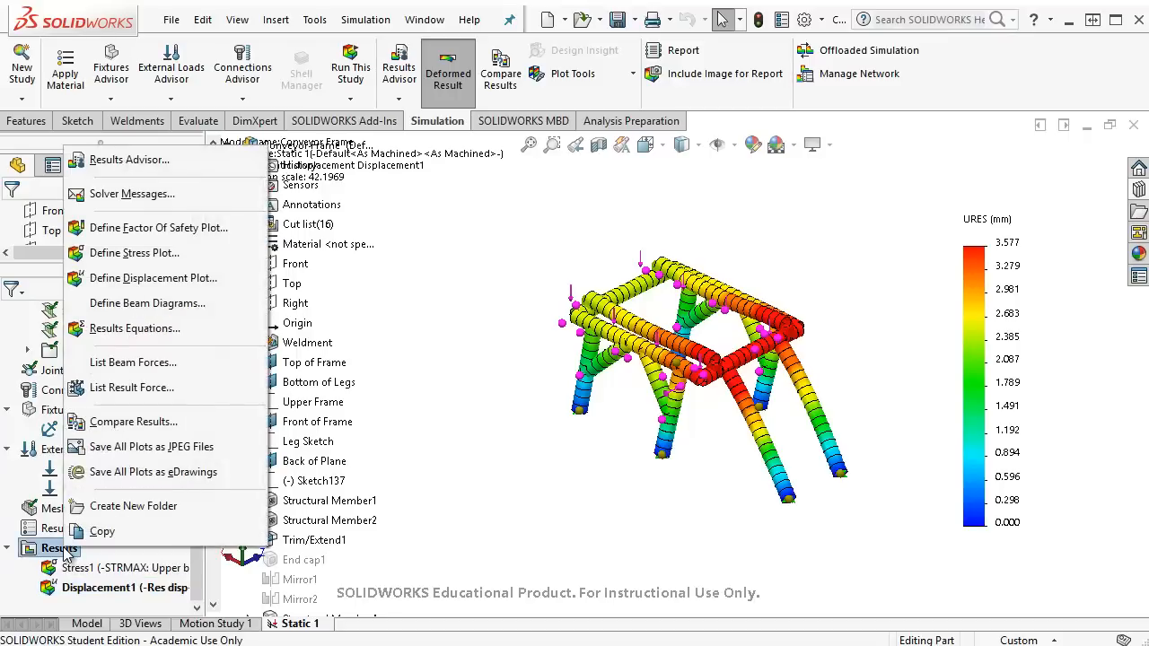
click(132, 256)
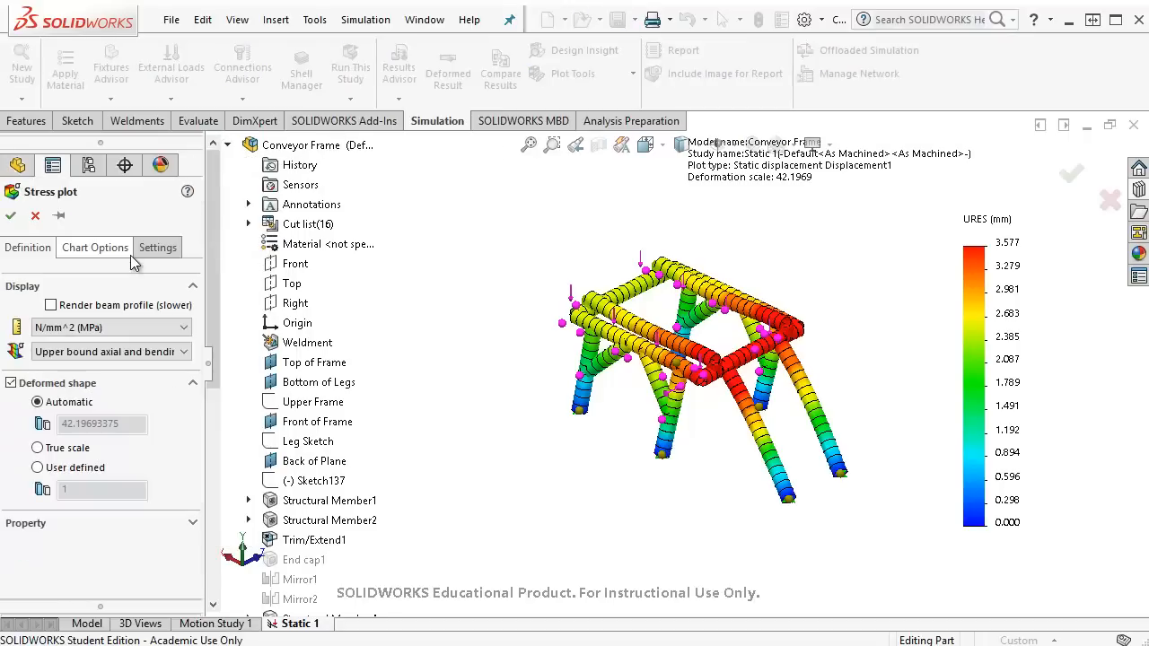
click(91, 356)
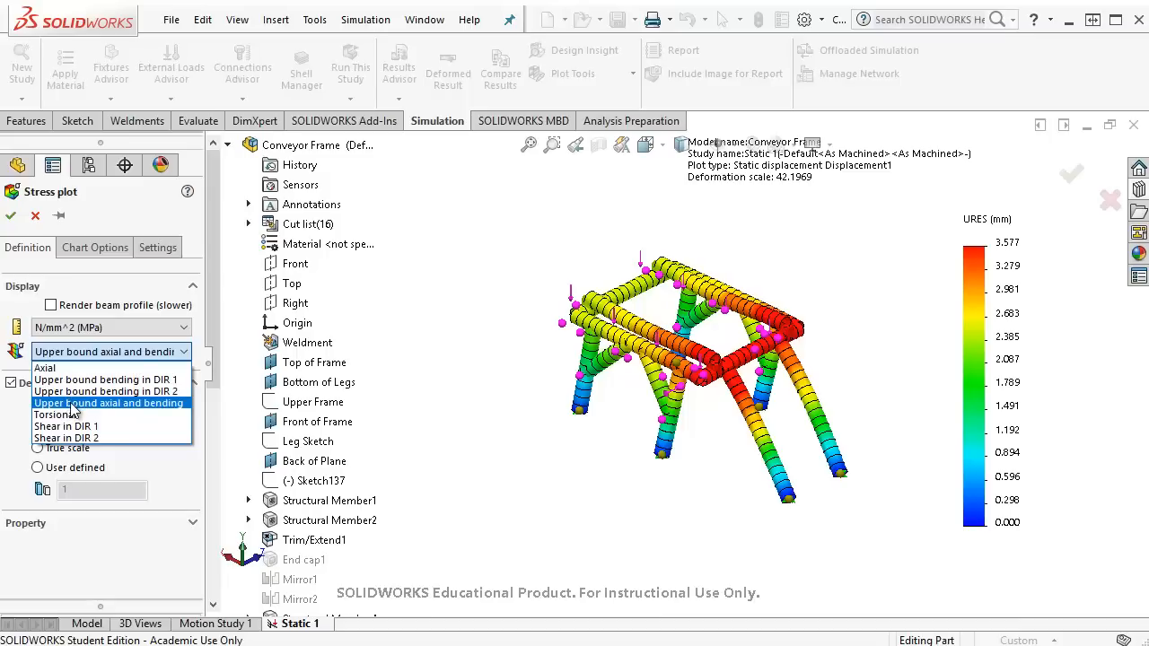
click(72, 404)
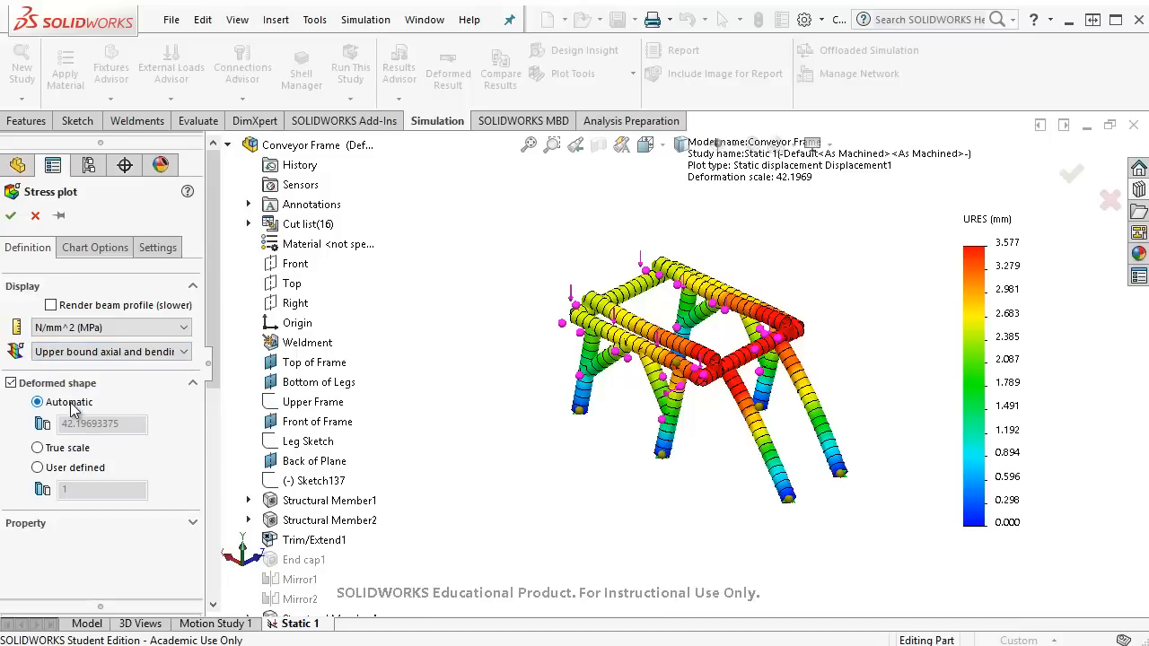
click(51, 306)
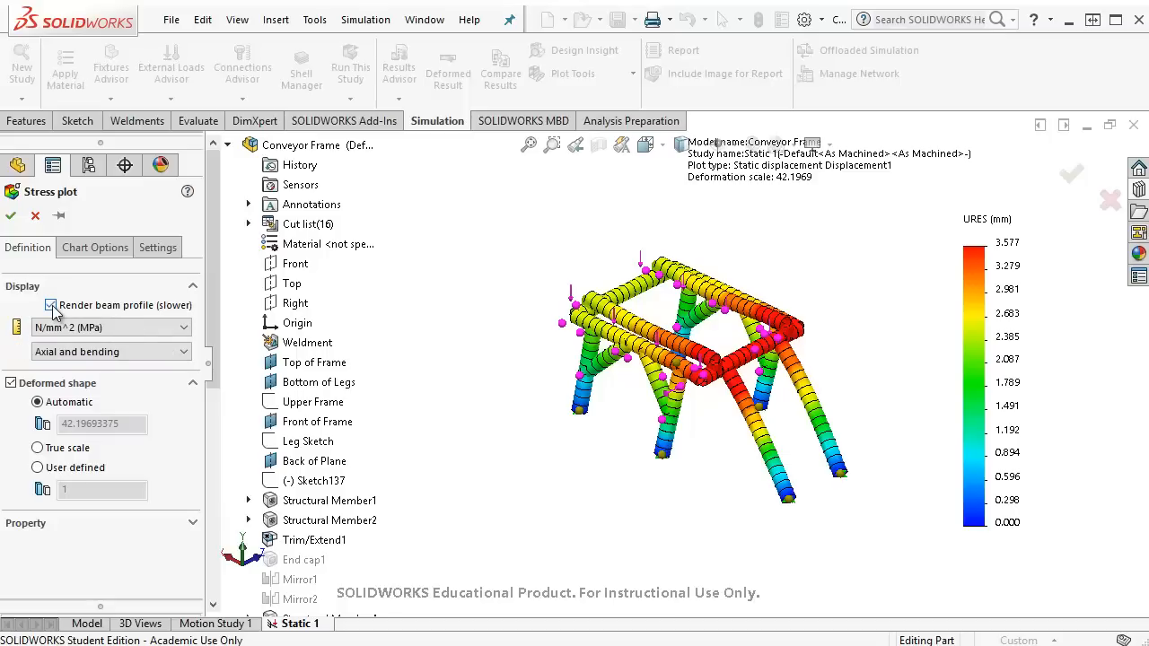
click(11, 218)
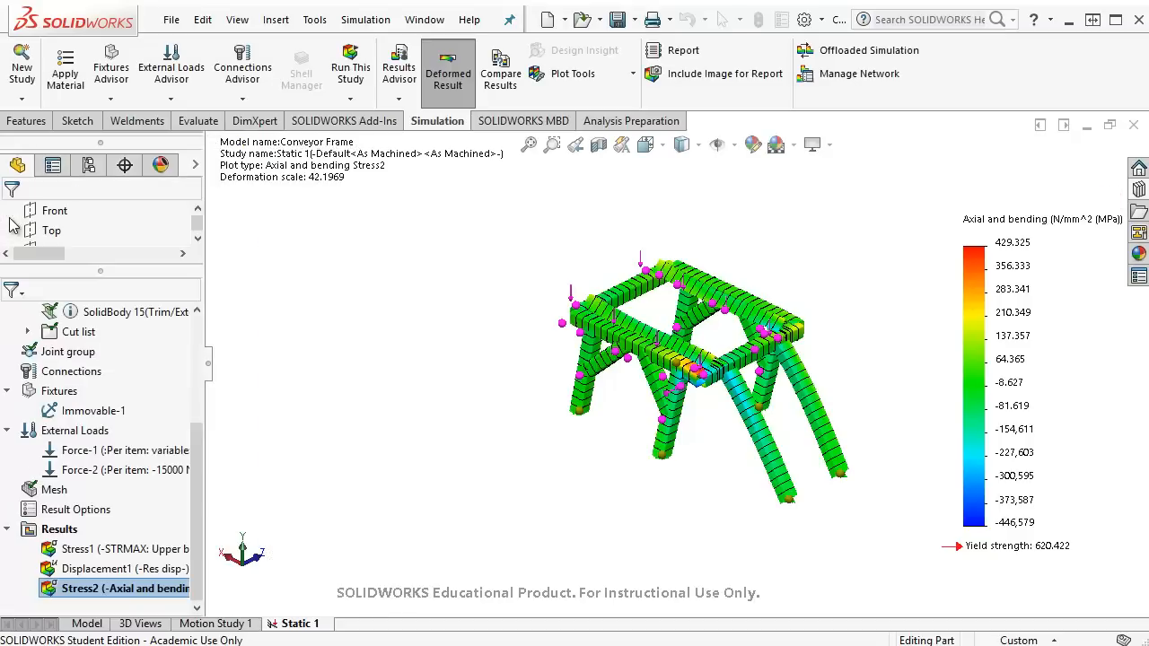
Step: Examine the axial and bending stress on the rendered beam profiles, especially at the highly stressed upper frame corner joint and slanted legs
middle_drag(585, 389, 554, 333)
scroll(680, 384, down, 10)
scroll(679, 384, down, 8)
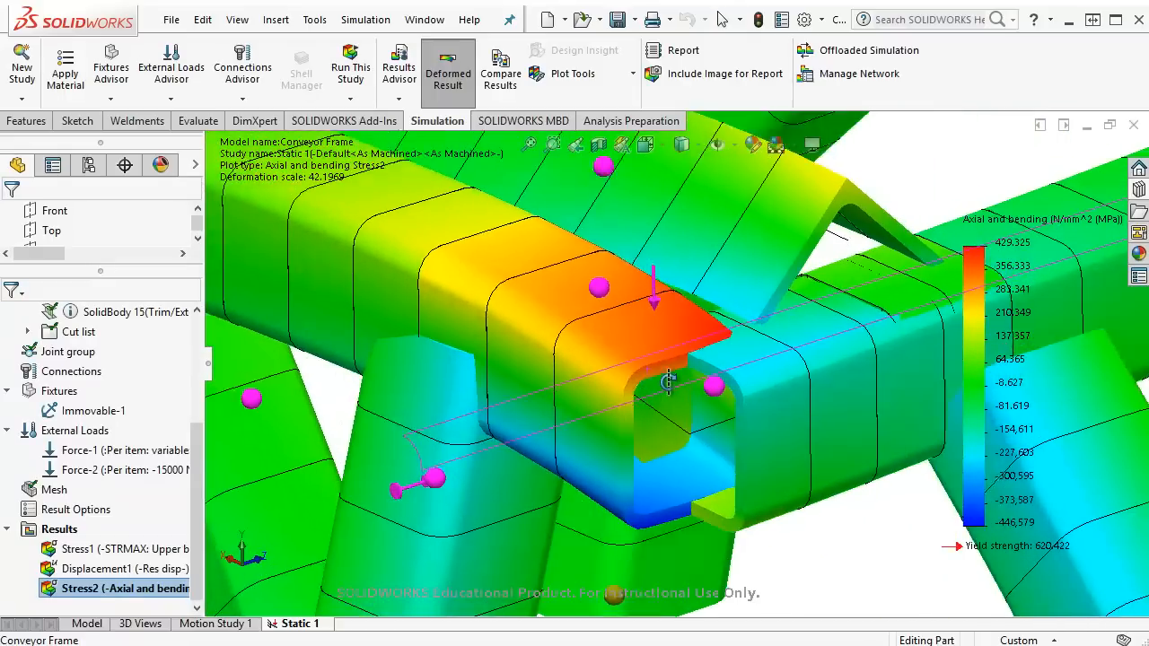
middle_drag(669, 381, 670, 388)
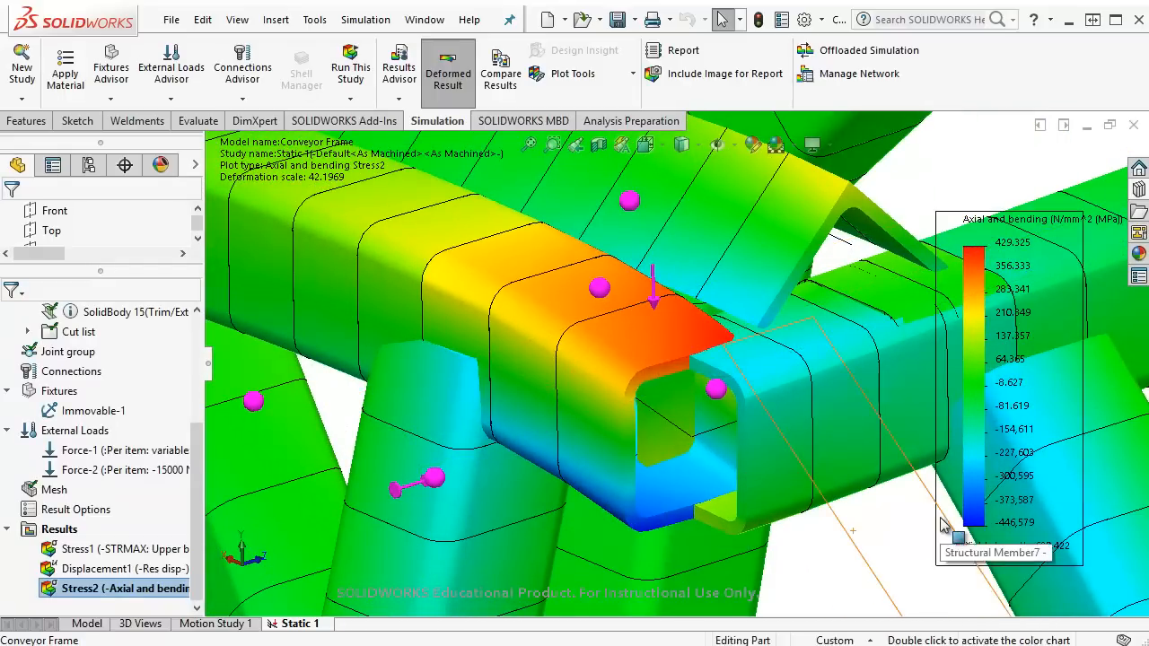
scroll(1005, 530, up, 6)
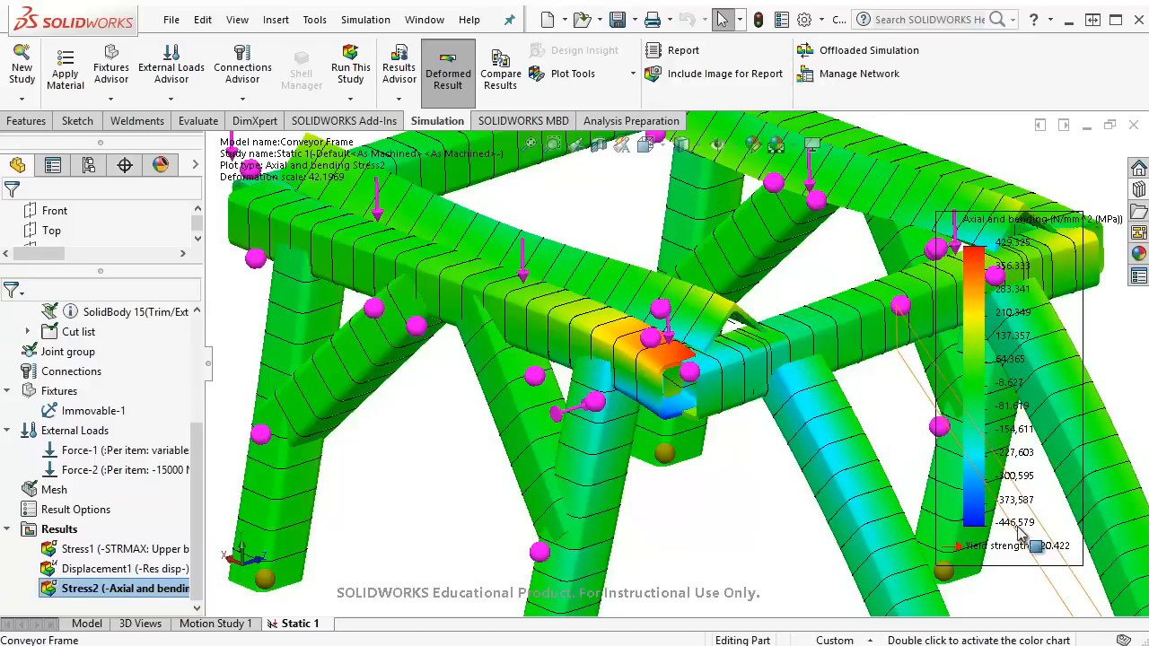
key(f)
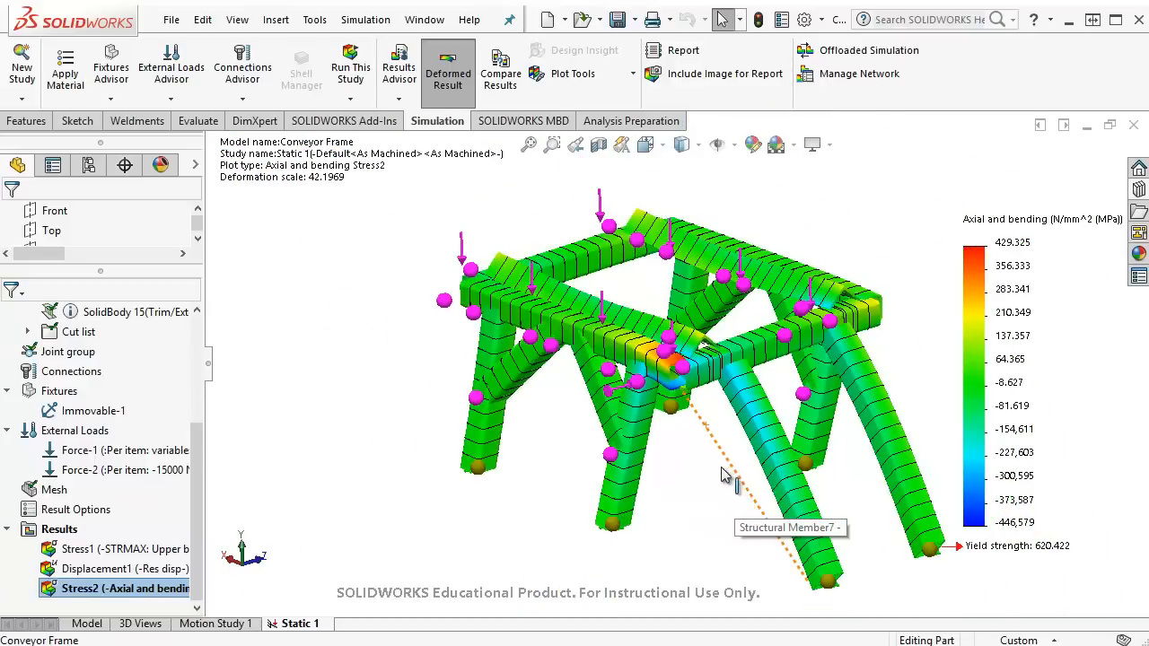
scroll(722, 442, up, 2)
middle_drag(783, 405, 757, 409)
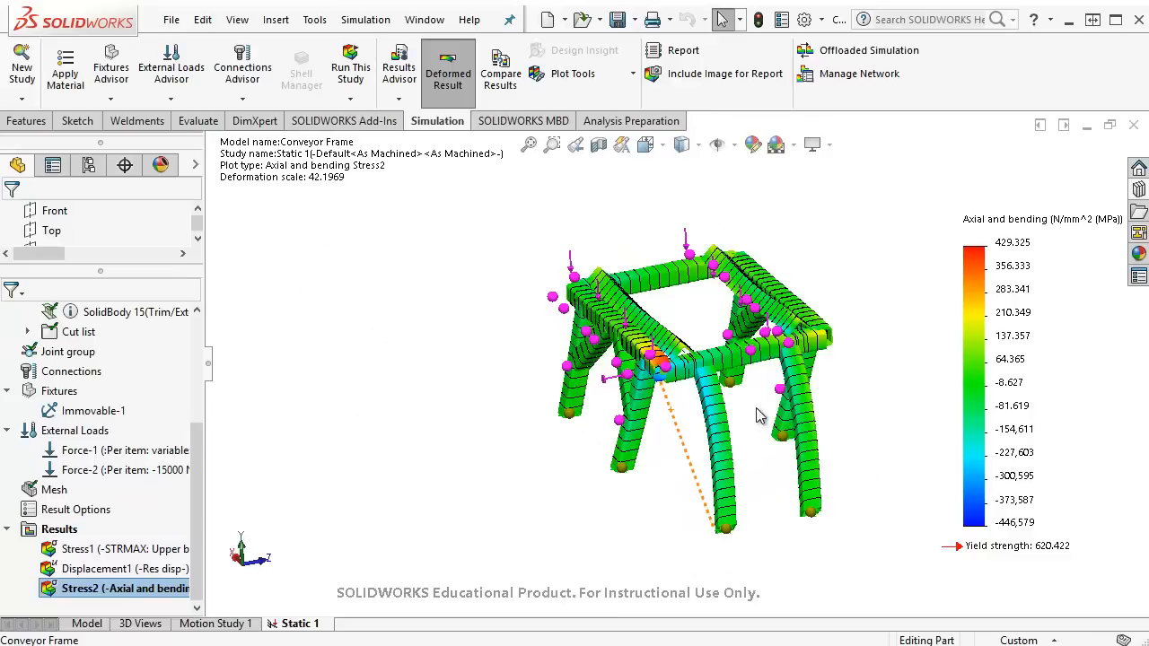
scroll(872, 388, down, 2)
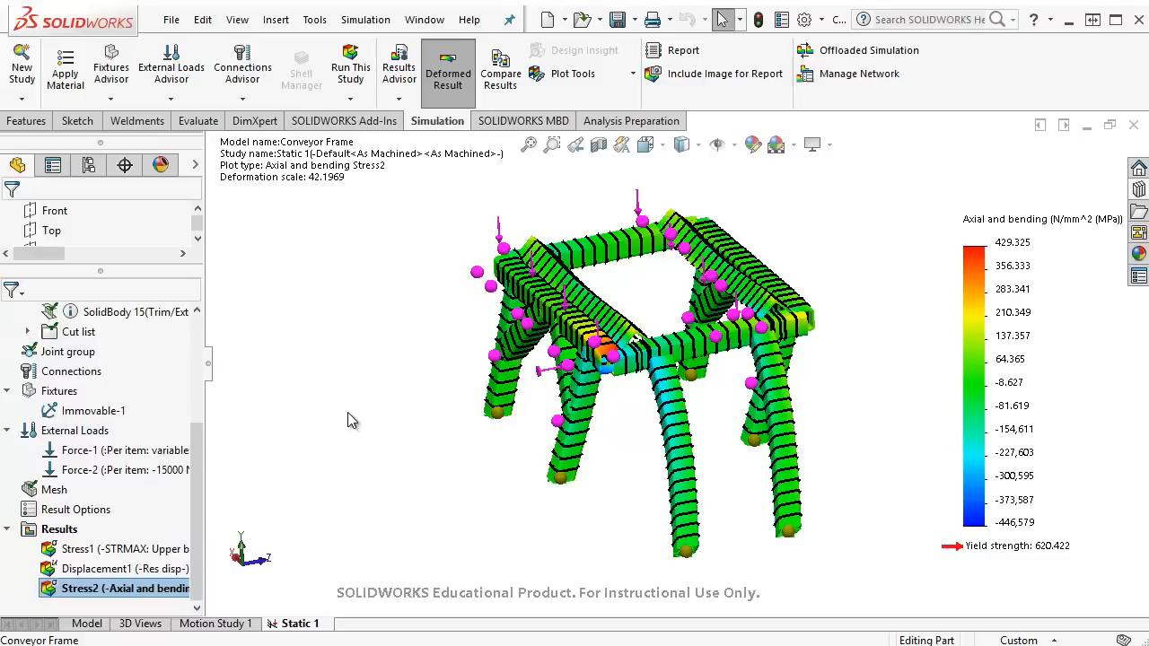
mouse_move(347, 418)
middle_down()
mouse_move(359, 392)
mouse_move(372, 392)
mouse_move(365, 408)
middle_up()
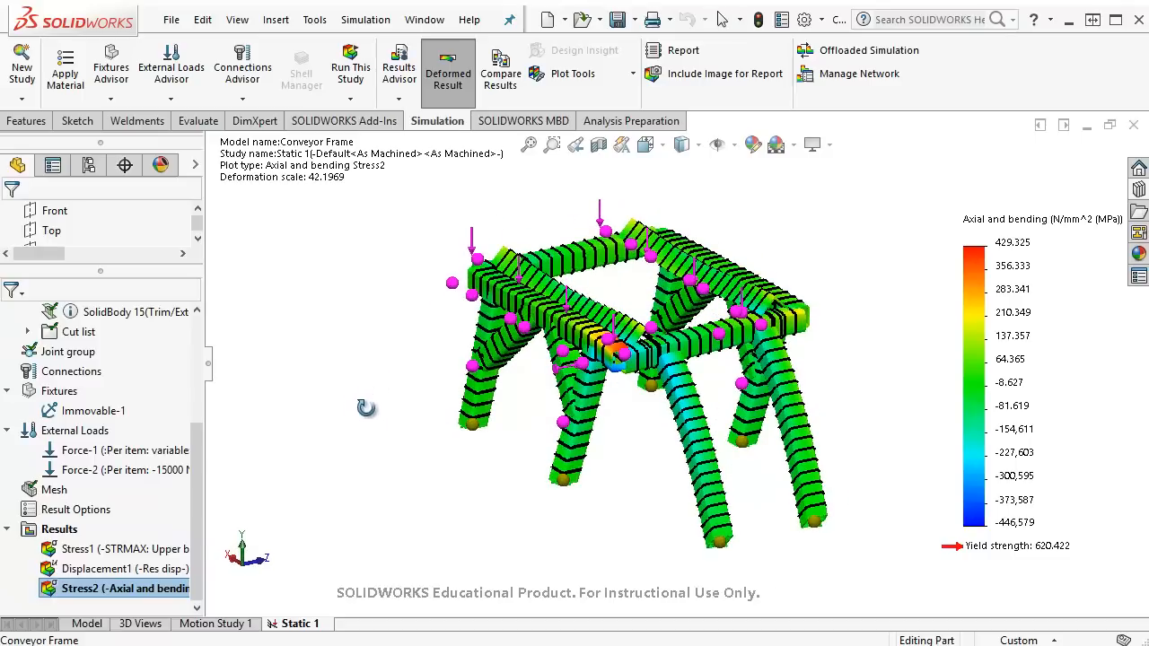
Step: Create a beam diagram of Moment about Dir1 in N.m for only the nearer long slanted leg, and inspect the diagram
right_click(69, 536)
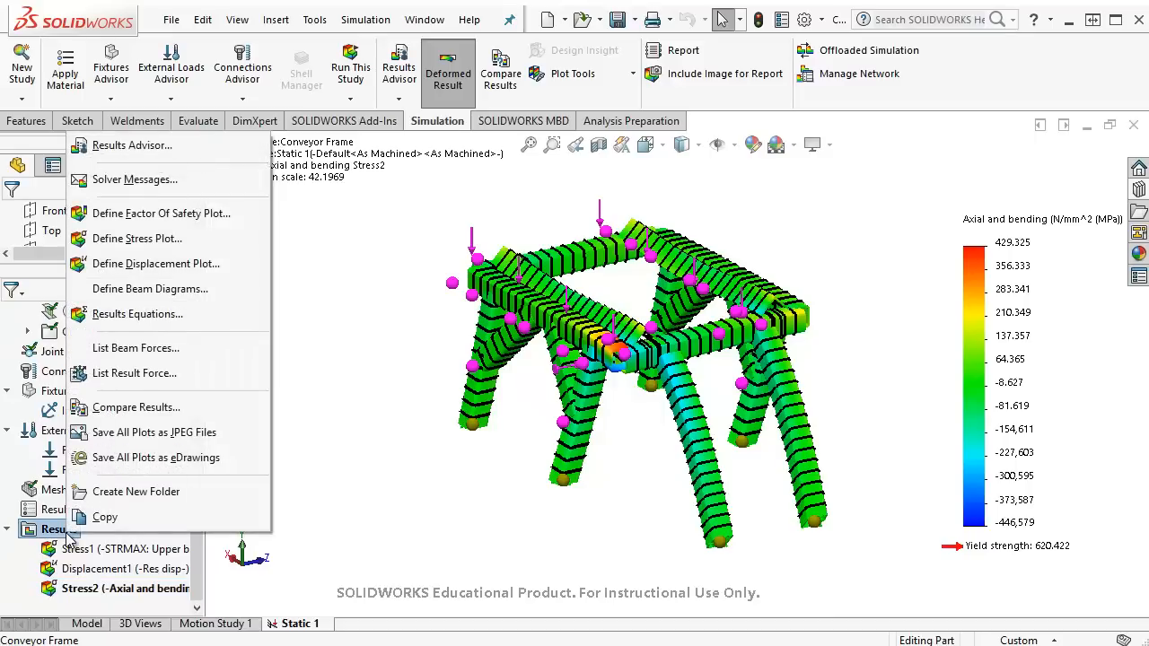
click(123, 291)
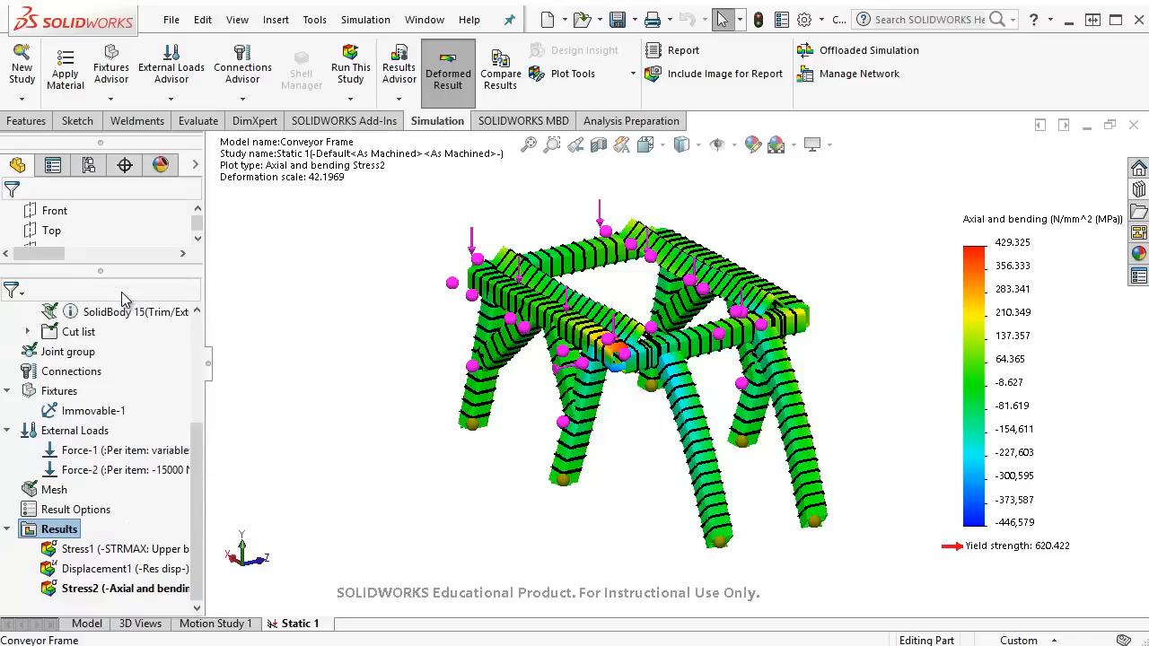
click(129, 311)
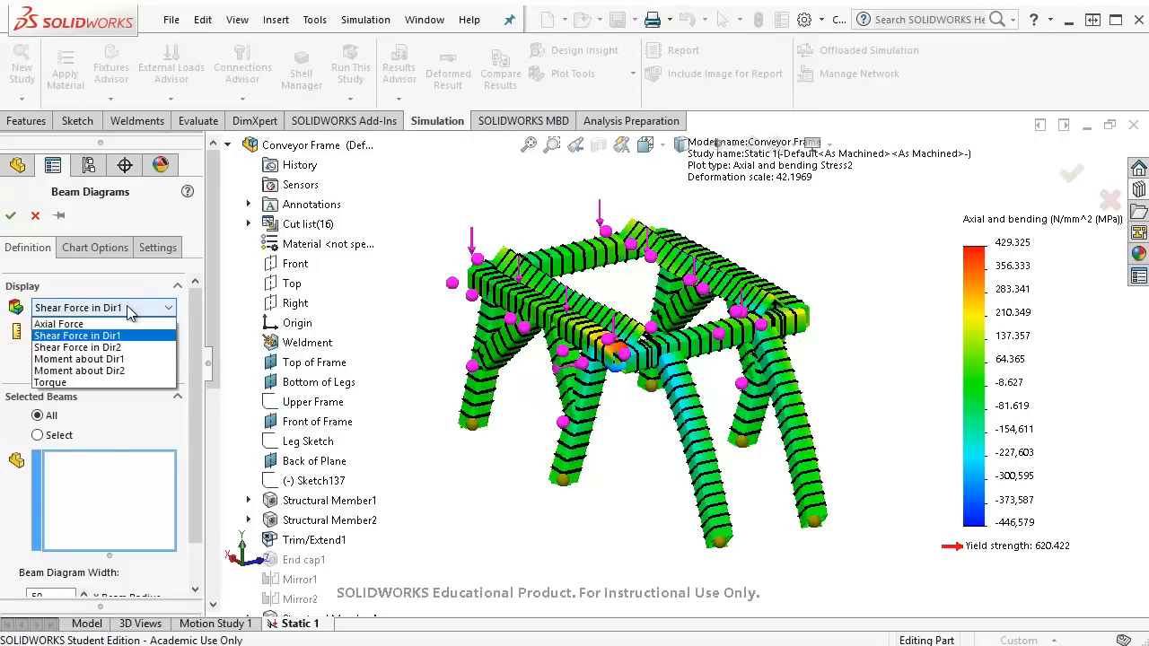
click(100, 361)
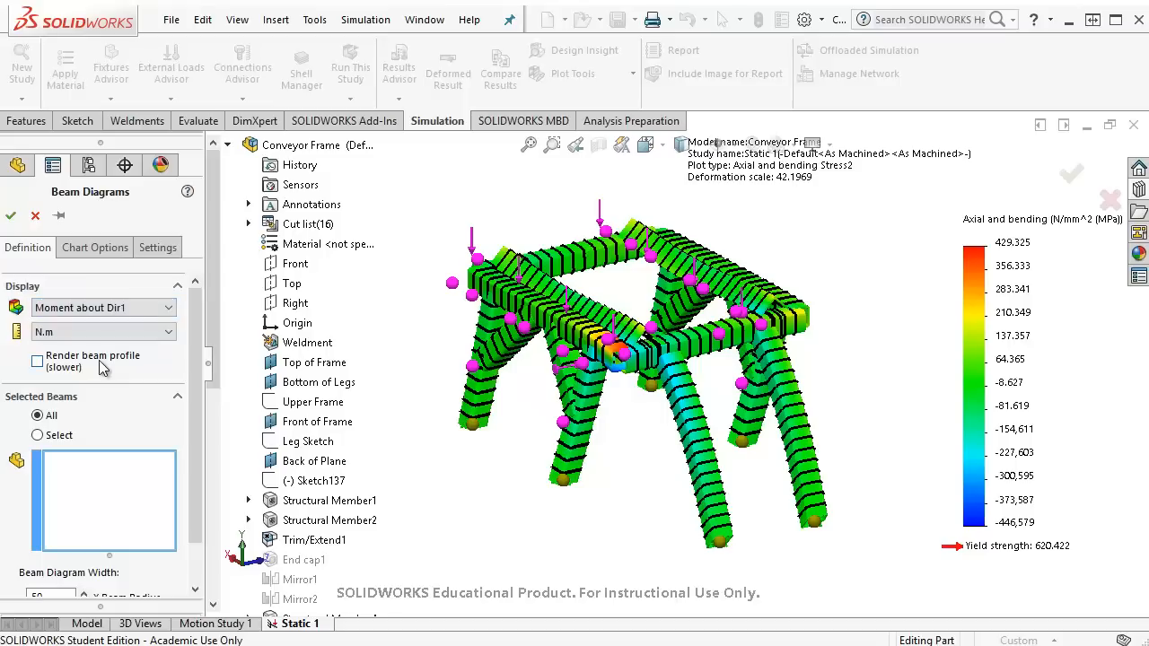
click(38, 435)
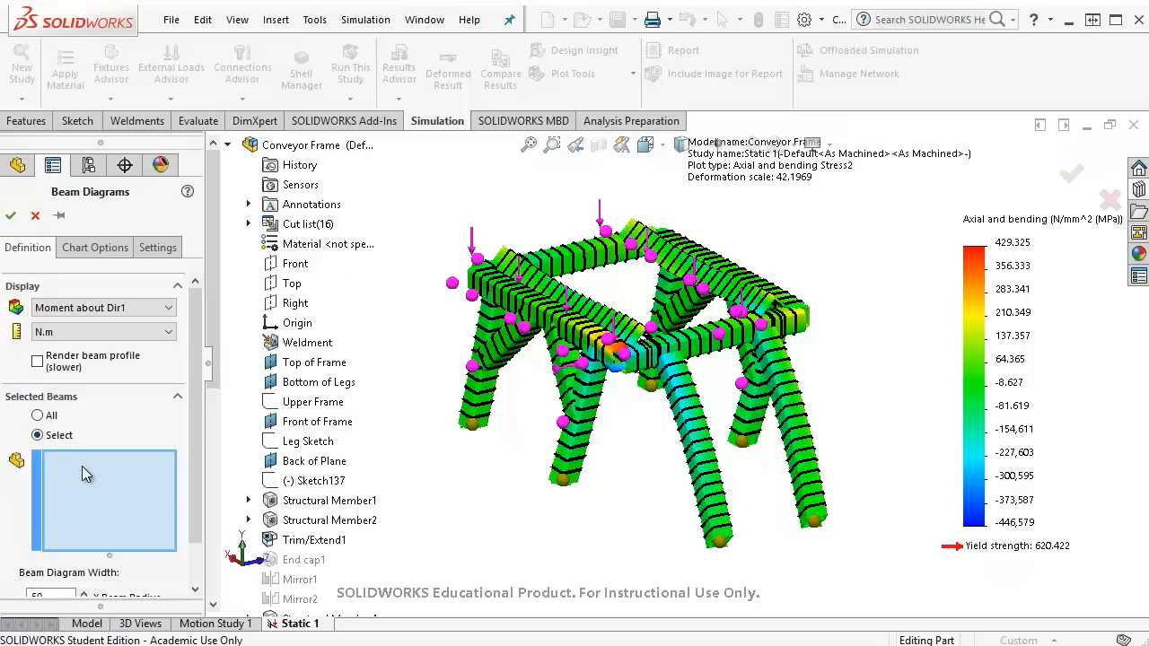
click(692, 486)
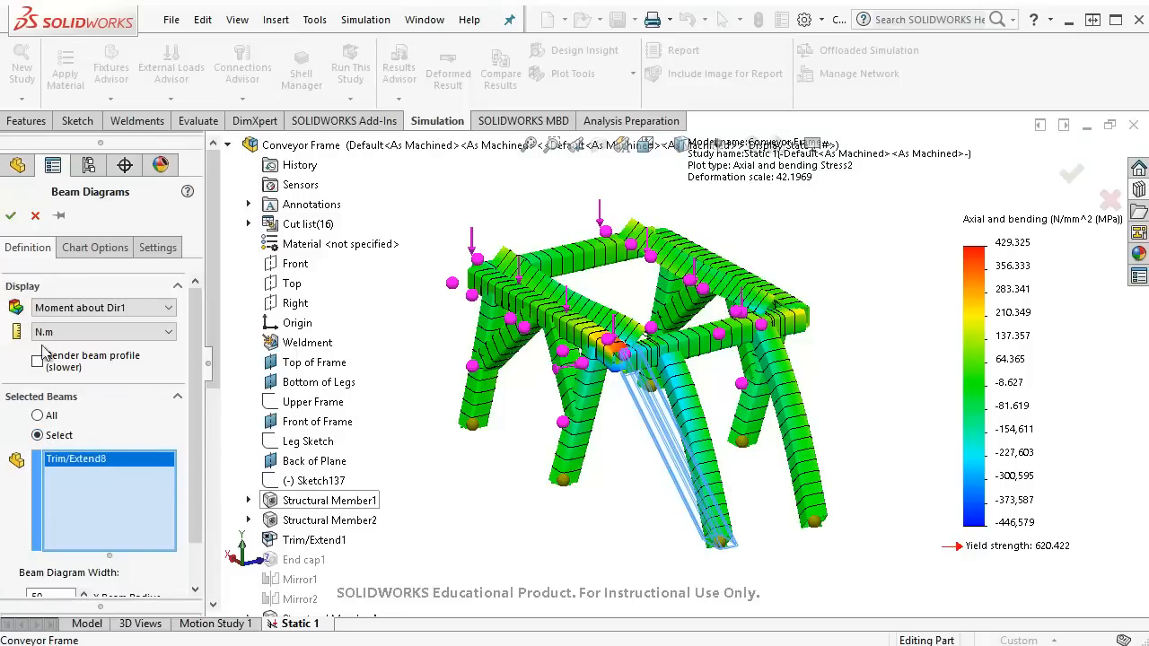
click(14, 221)
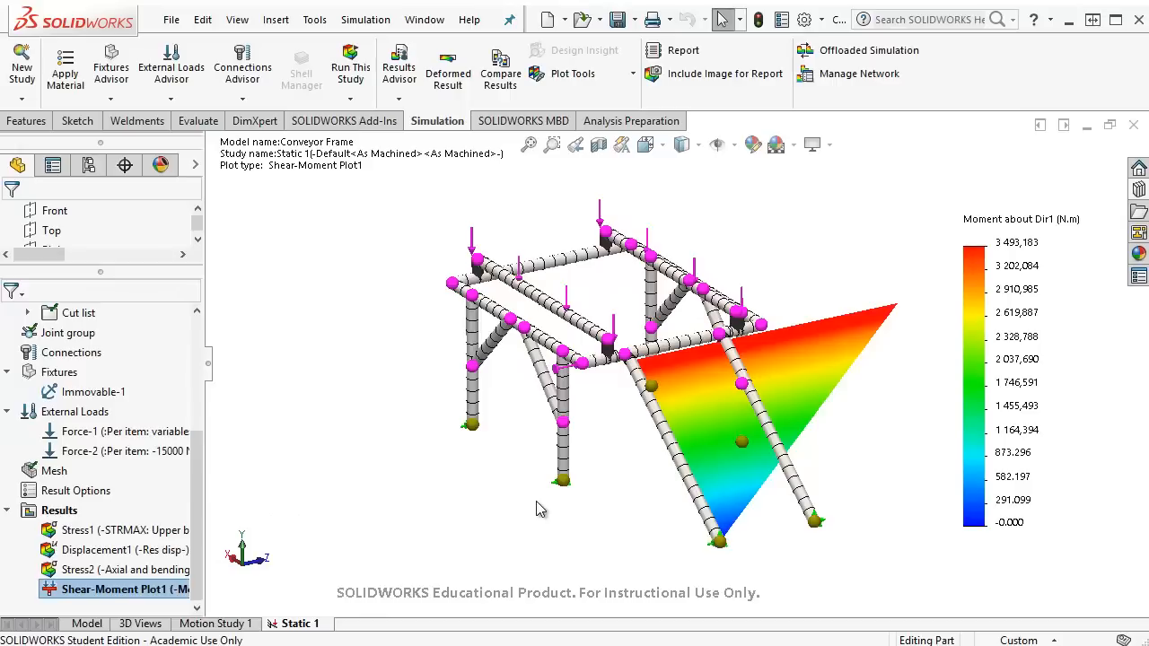
middle_drag(598, 462, 603, 575)
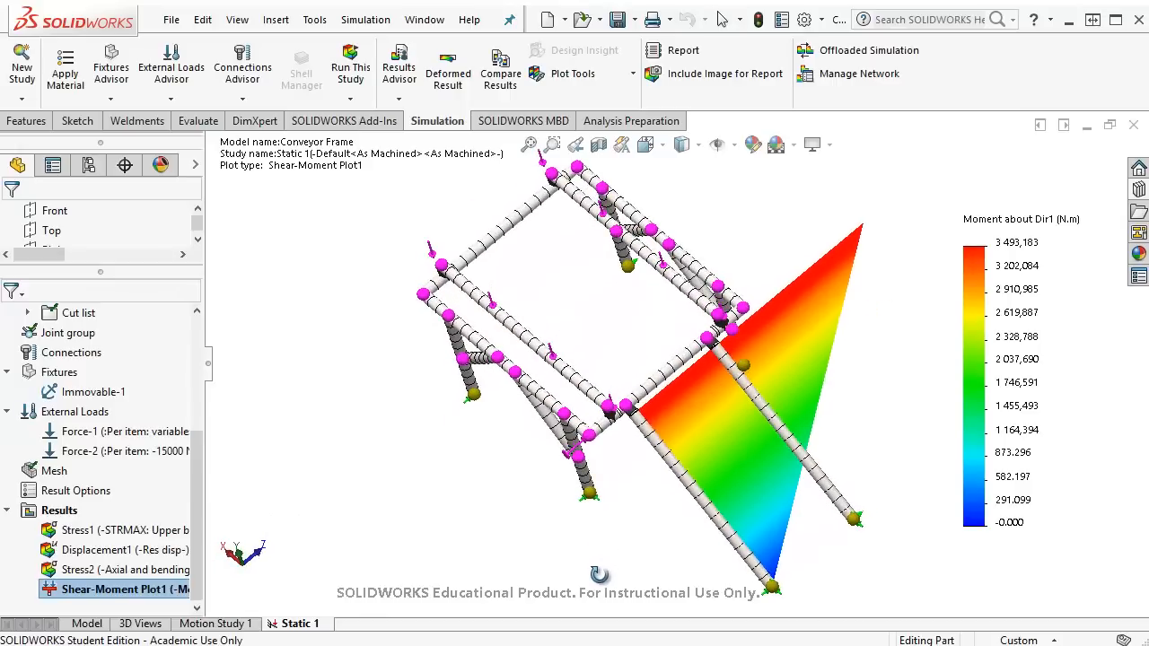
scroll(651, 488, down, 1)
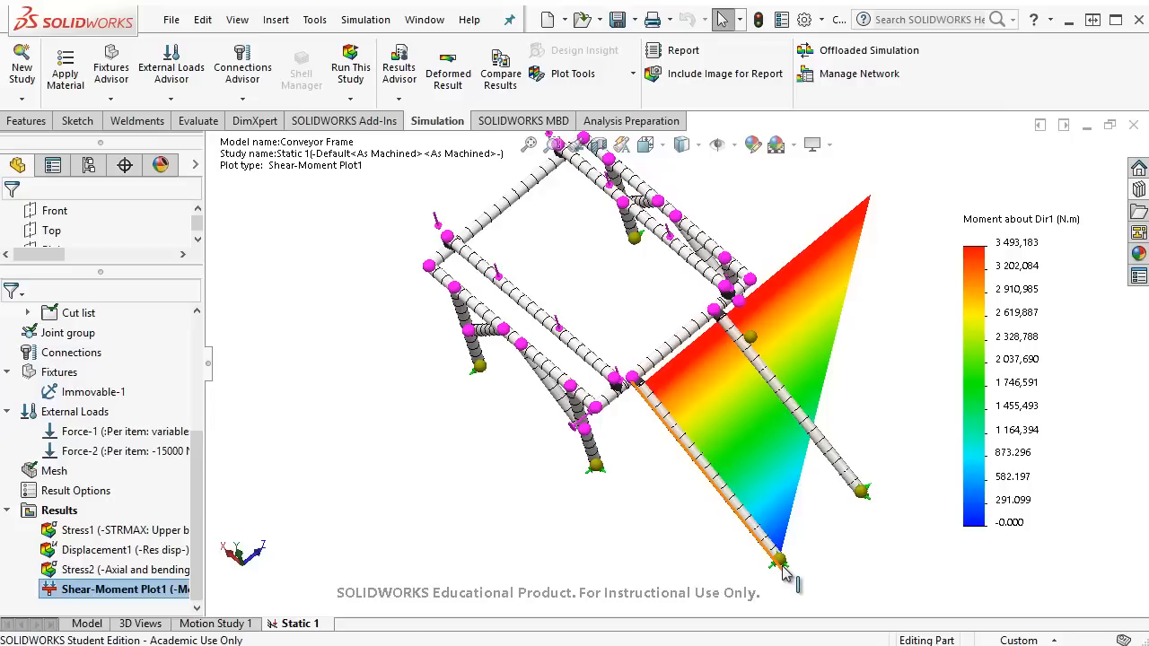
key(ctrl+7)
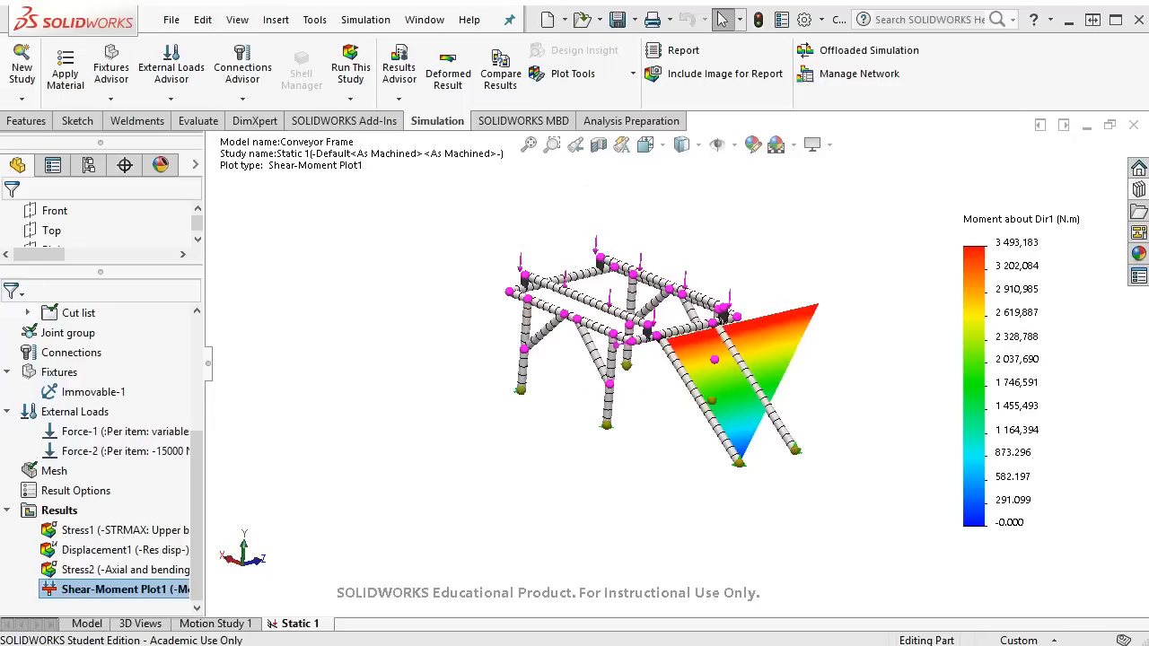
mouse_move(438, 441)
middle_down()
mouse_move(440, 395)
mouse_move(441, 462)
middle_up()
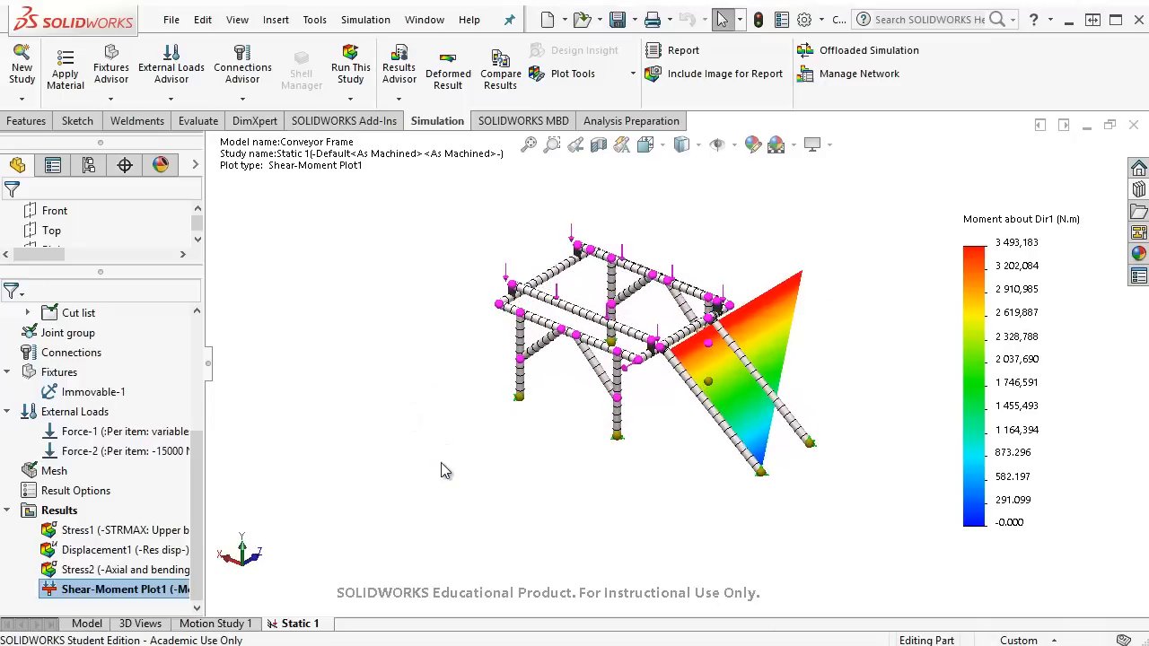